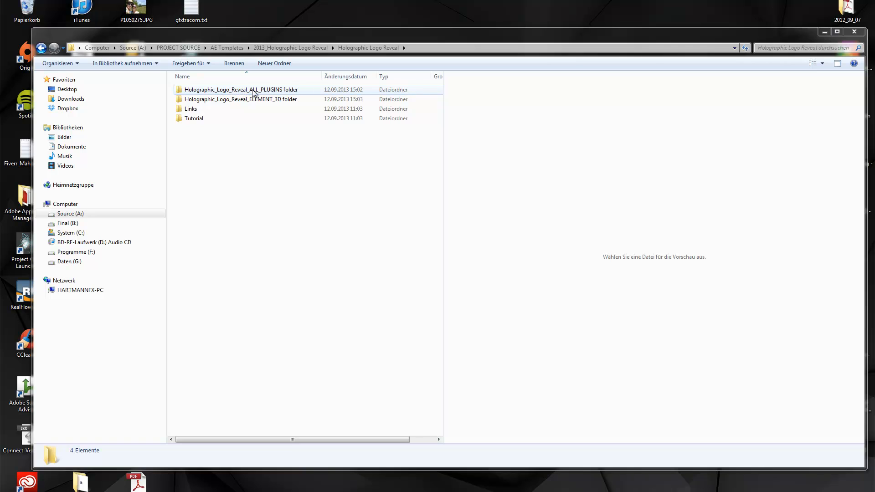
# Examine the contents of the Holographic_Logo_Reveal_ALL_PLUGINS and Holographic_Logo_Reveal_ELEMENT_3D project folders.
pyautogui.doubleClick(290, 91)
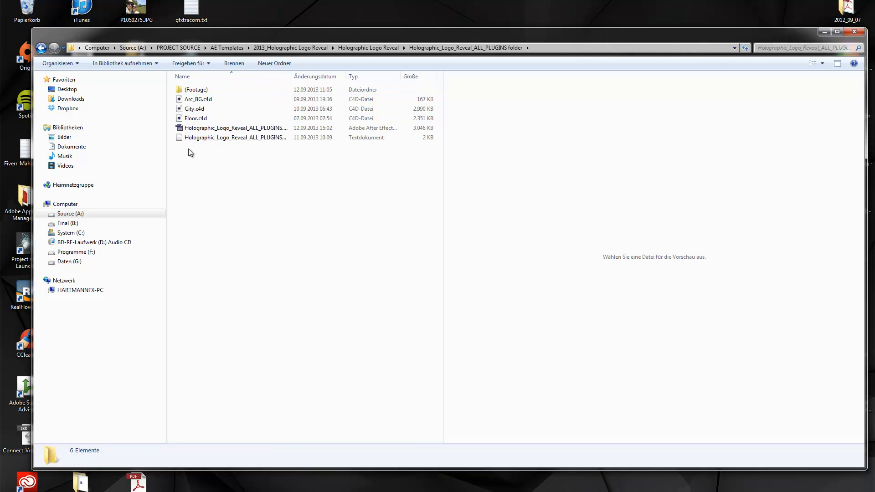
pyautogui.click(41, 47)
pyautogui.click(215, 101)
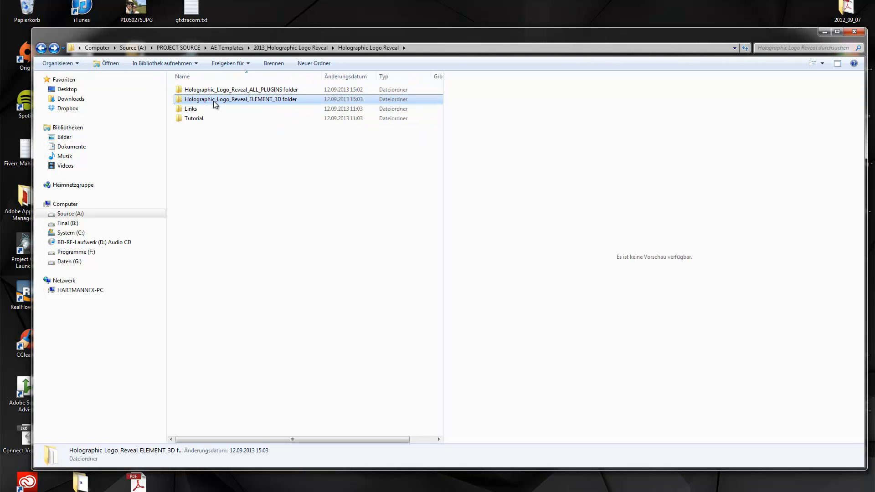
pyautogui.doubleClick(213, 100)
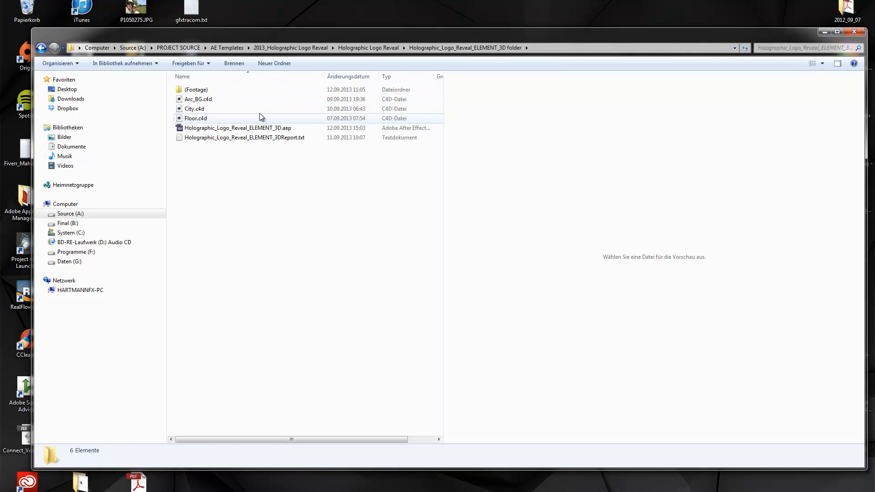
pyautogui.click(41, 47)
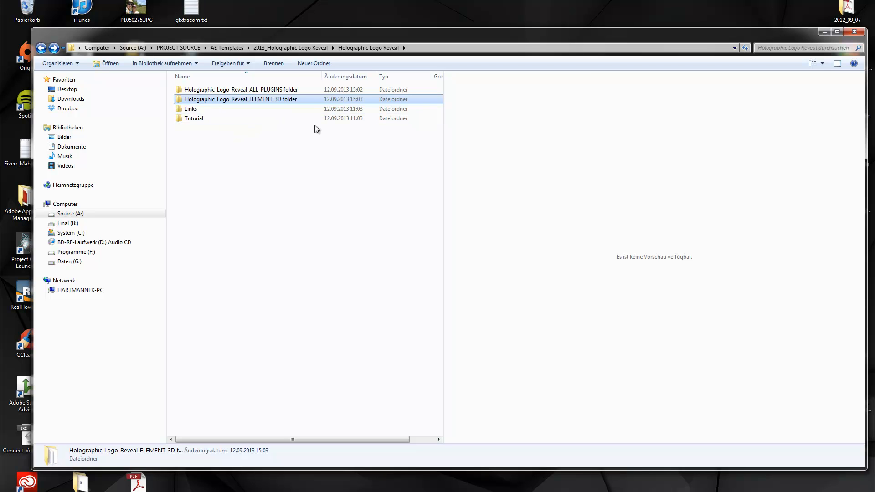
pyautogui.doubleClick(274, 91)
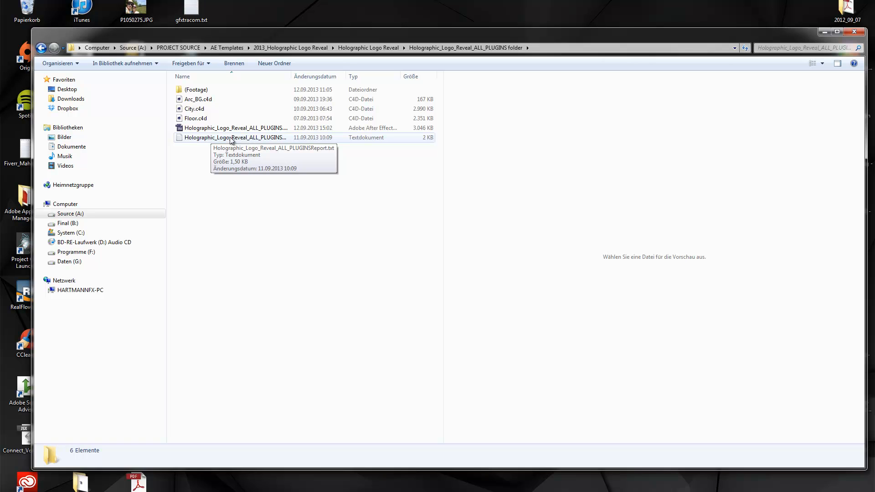
pyautogui.press('BackSpace')
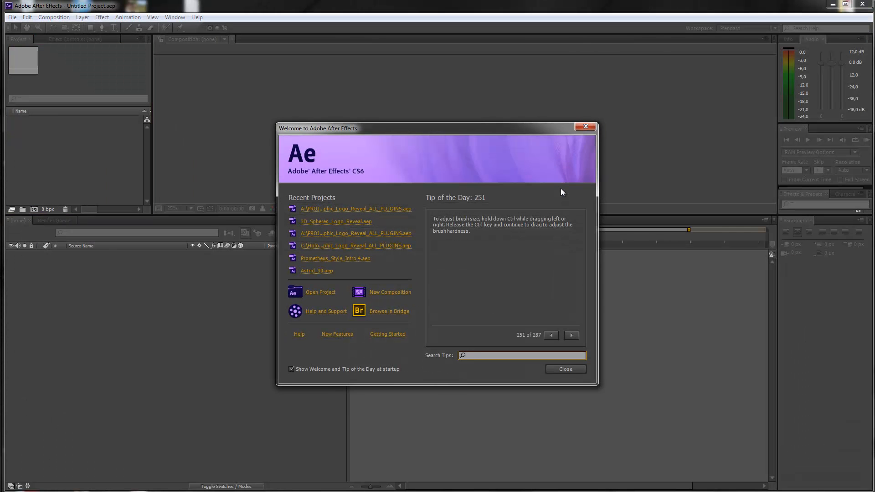
# Open the project Holographic_Logo_Reveal_ALL_PLUGINS.aep from the Holographic_Logo_Reveal_ALL_PLUGINS folder in After Effects.
pyautogui.click(321, 293)
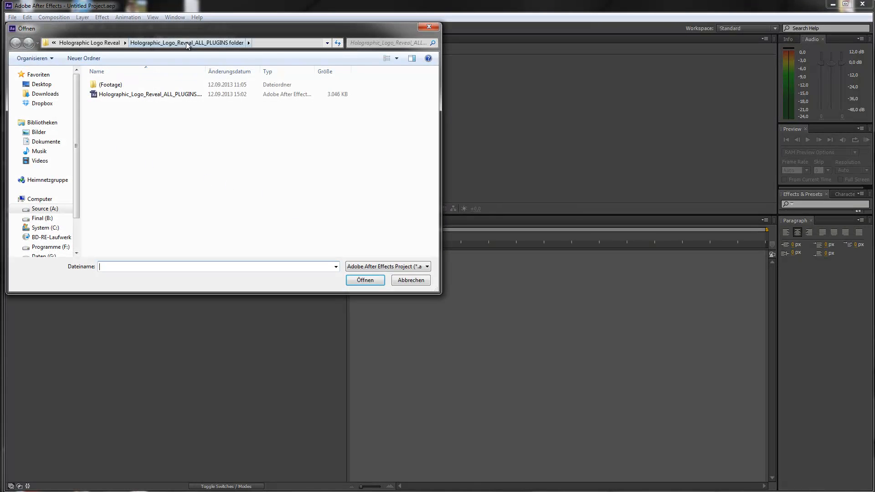
pyautogui.click(90, 42)
pyautogui.doubleClick(132, 85)
pyautogui.click(136, 94)
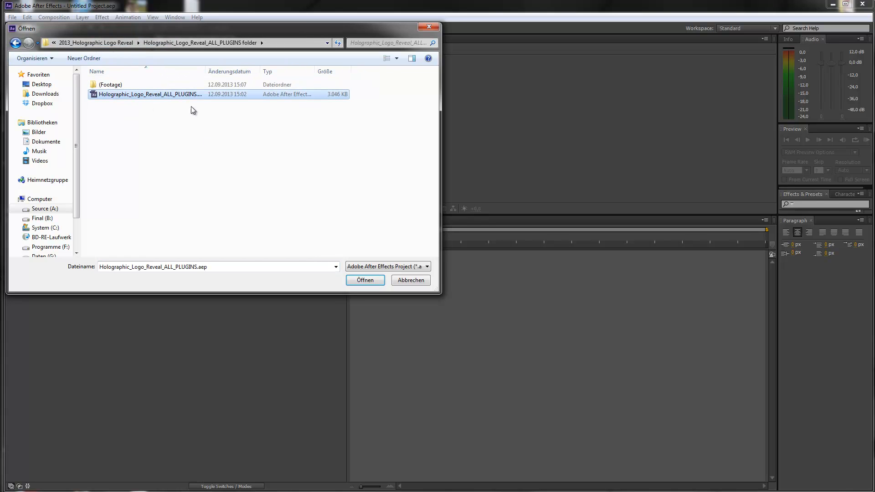
pyautogui.click(358, 275)
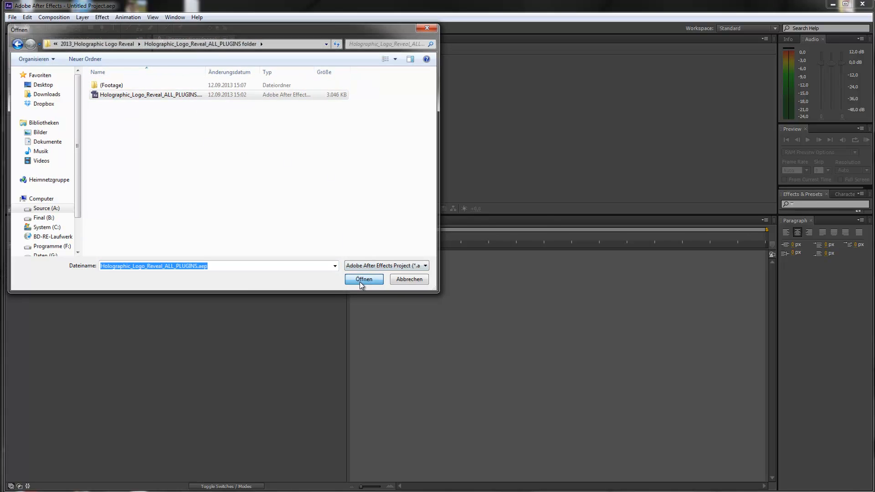
pyautogui.click(533, 267)
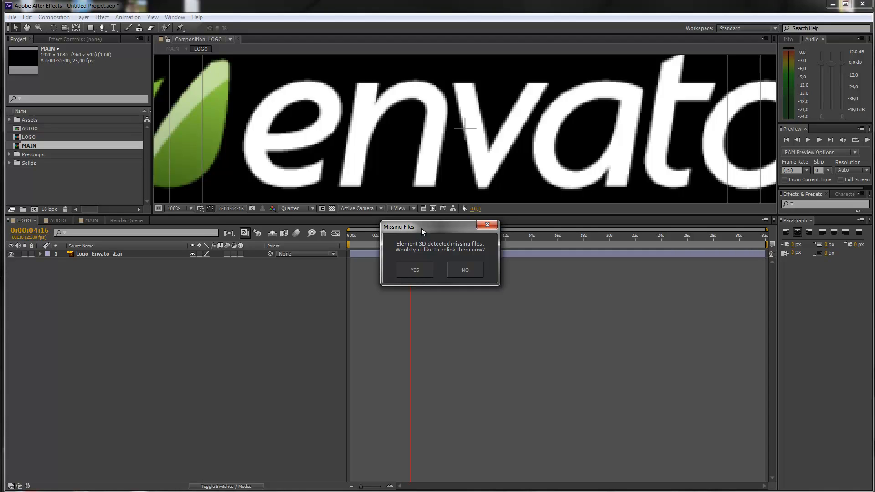
# Agree to relink the missing Element 3D files and browse for the search folder under Source (A:), PROJECT SOURCE, AE Templates.
pyautogui.click(412, 268)
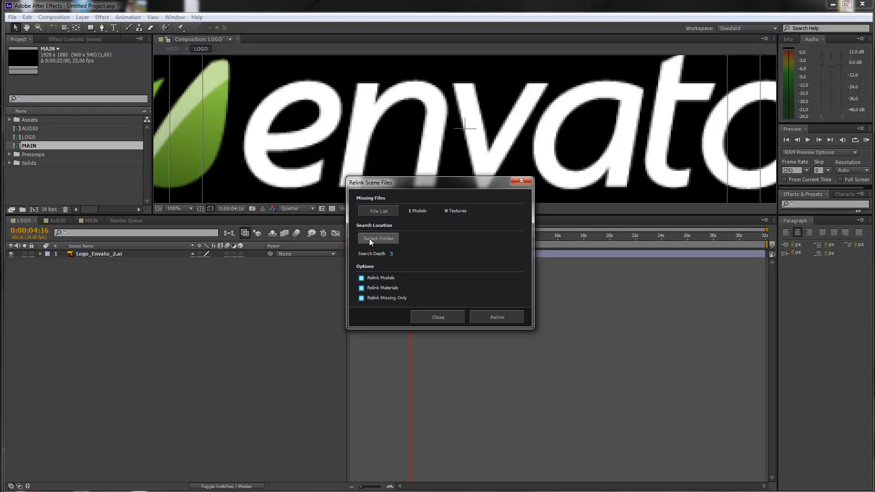
pyautogui.click(370, 239)
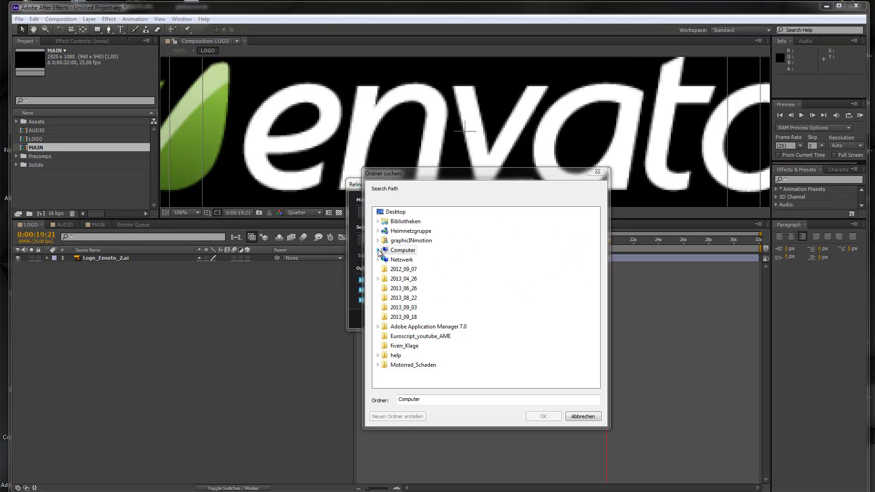
pyautogui.click(377, 250)
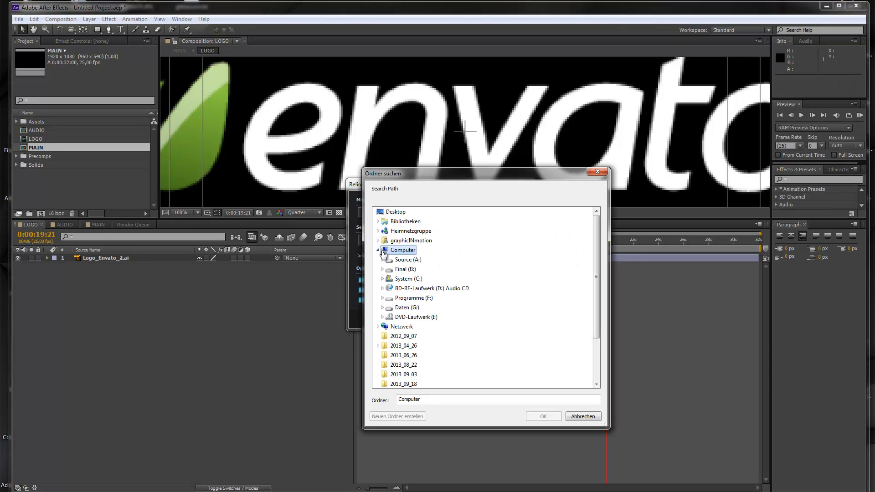
pyautogui.doubleClick(406, 260)
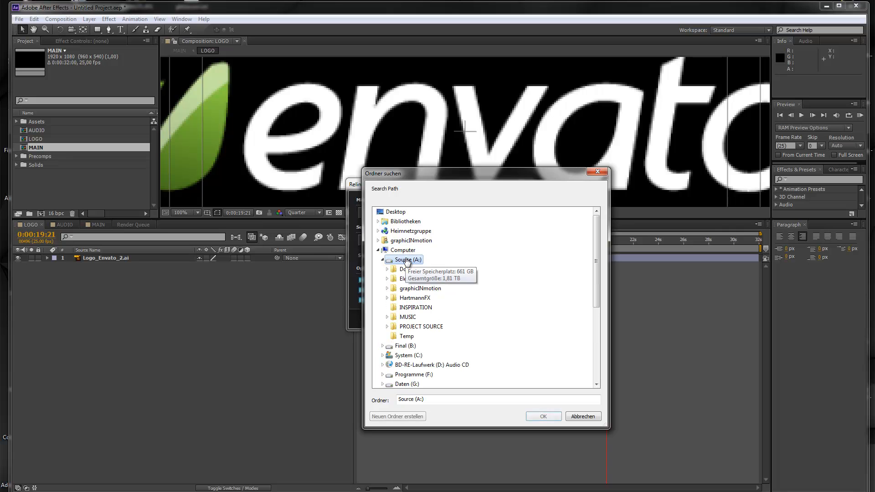
pyautogui.doubleClick(426, 326)
pyautogui.scroll(-9, 451, 324)
pyautogui.scroll(-2, 431, 338)
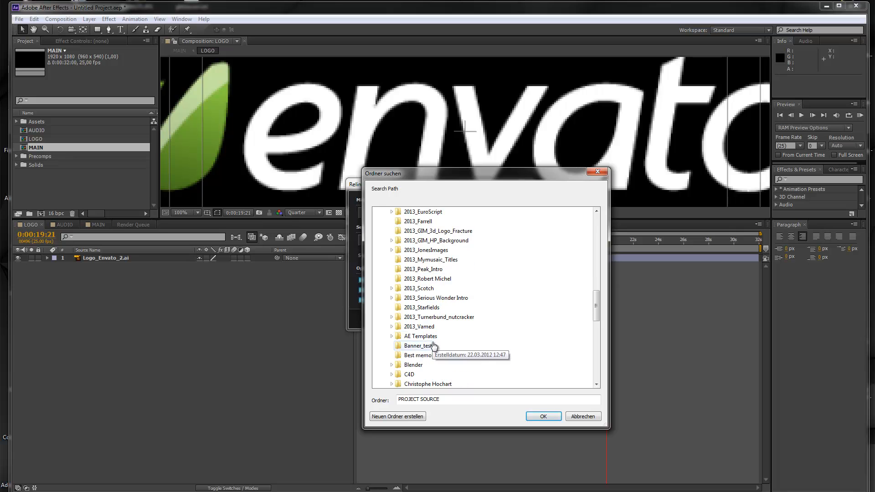
pyautogui.doubleClick(431, 344)
pyautogui.scroll(-4, 433, 337)
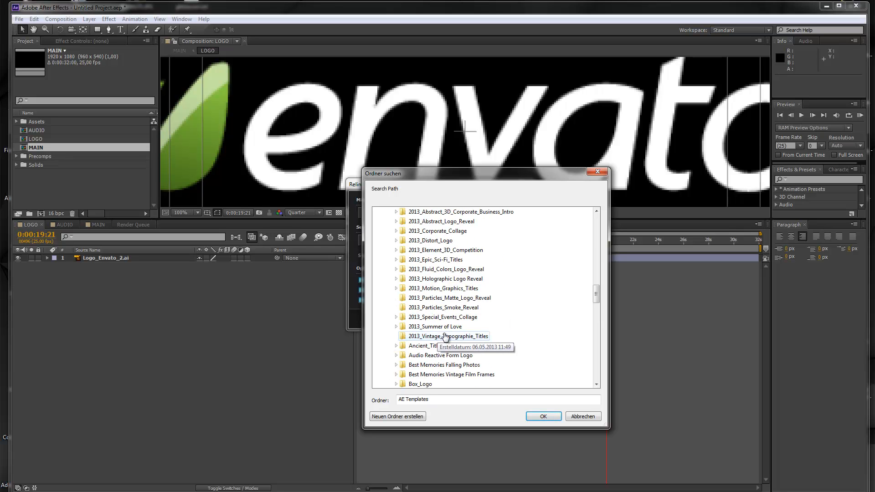
# Set the relink search location to the Holographic_Logo_Reveal_ALL_PLUGINS folder within 2013_Holographic Logo Reveal, Holographic 3D Logo Reveal.
pyautogui.click(454, 281)
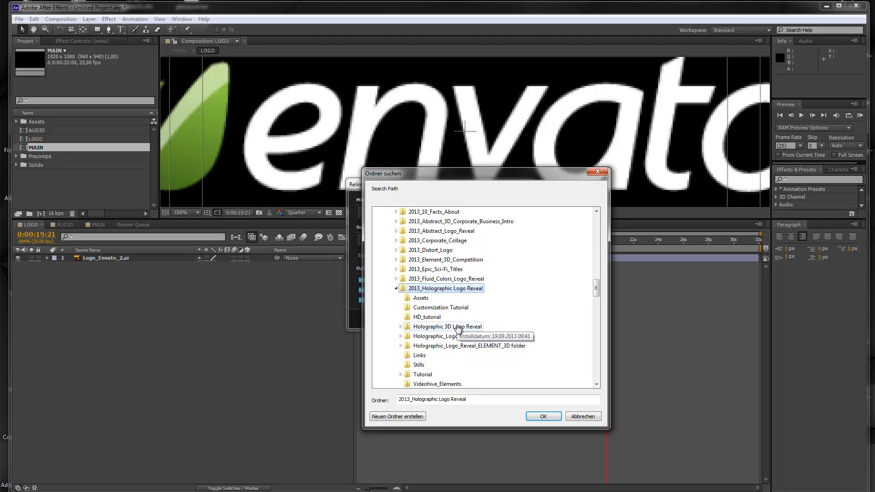
pyautogui.click(458, 326)
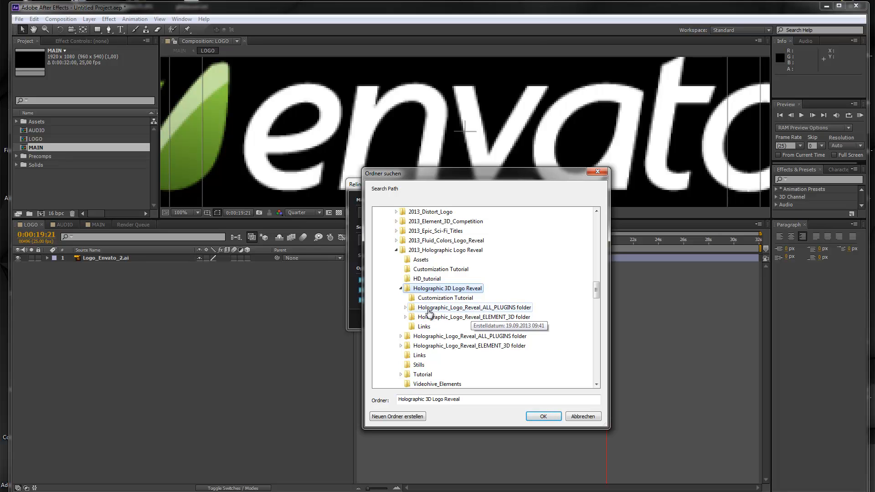
pyautogui.click(439, 309)
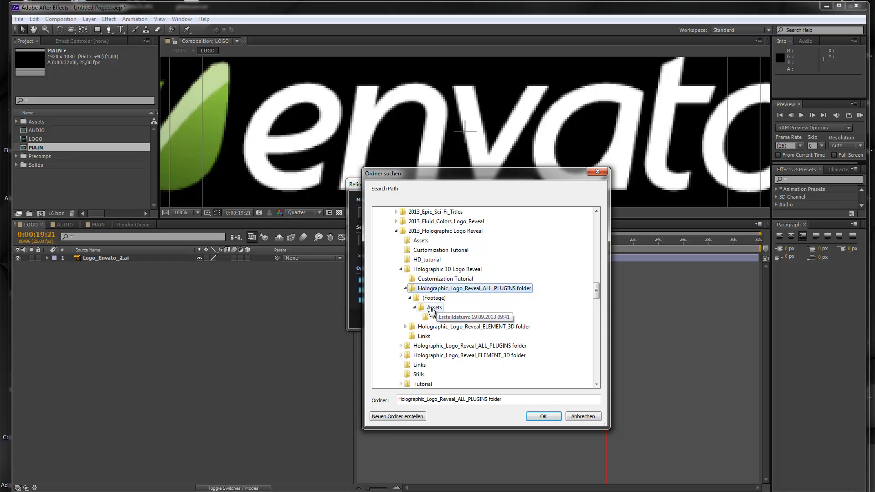
pyautogui.click(433, 309)
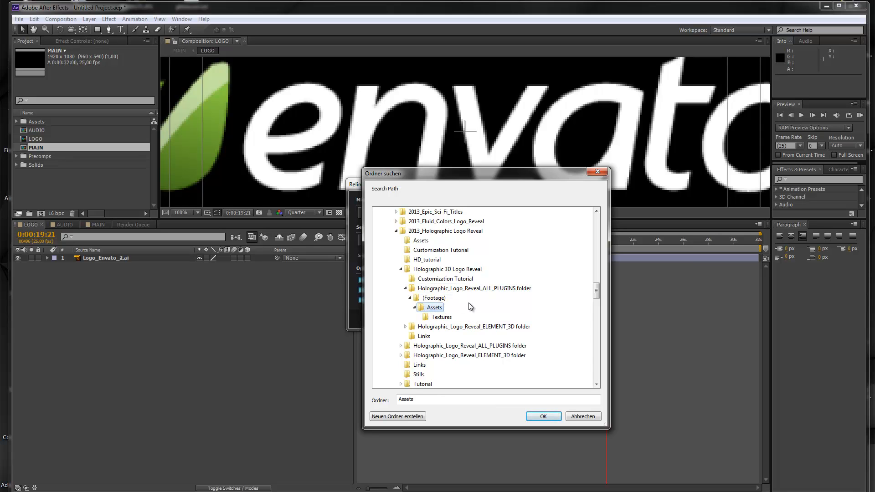
pyautogui.click(544, 416)
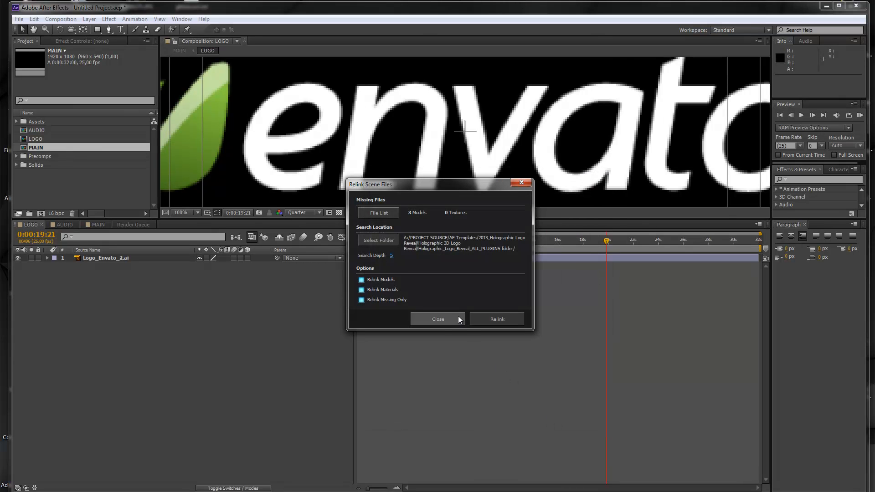
# Relink the missing Element 3D models from the chosen folder and close the relink dialog.
pyautogui.click(493, 319)
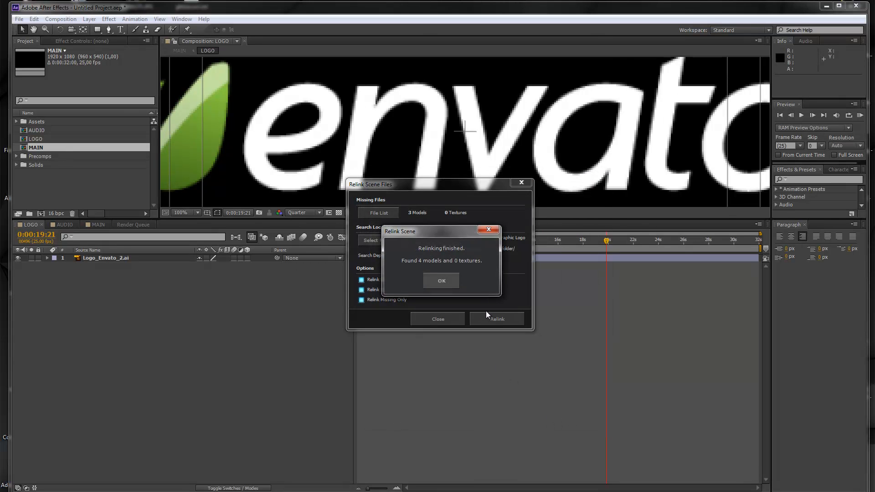
pyautogui.click(448, 283)
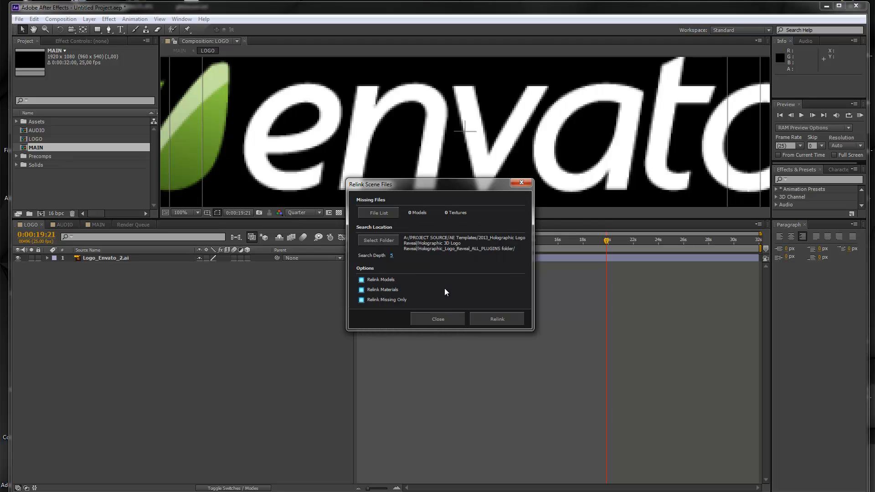
pyautogui.click(442, 319)
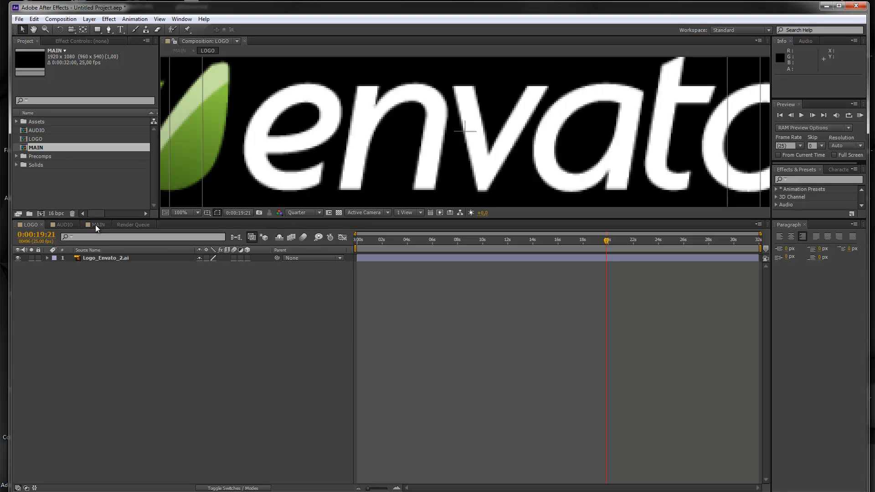
# Switch to the MAIN composition and enlarge the composition viewer above the timeline.
pyautogui.click(97, 225)
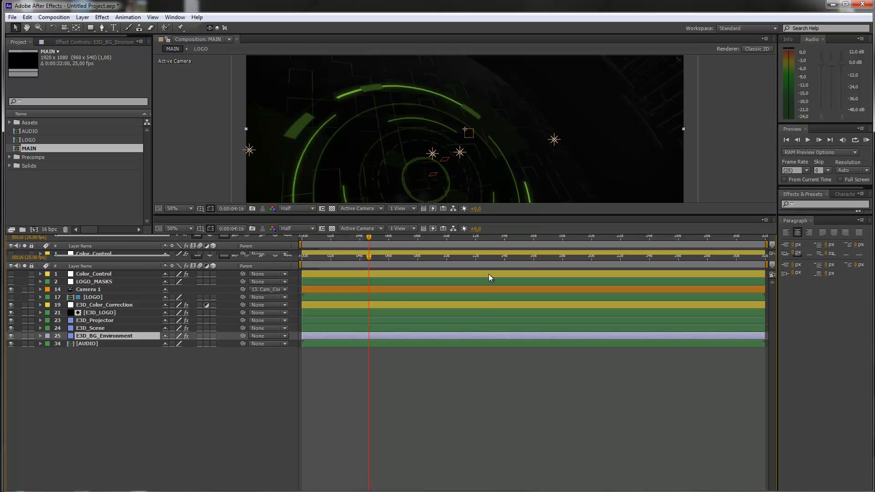
pyautogui.moveTo(488, 229); pyautogui.dragTo(486, 324)
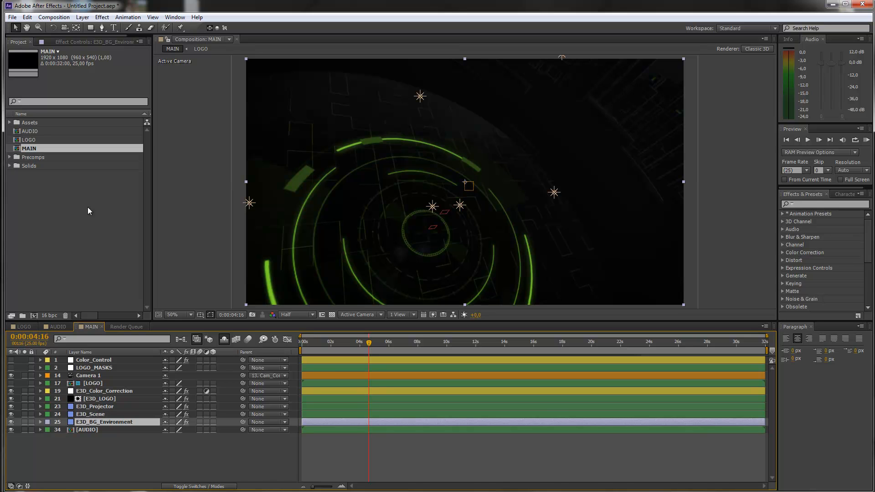
# Import the logo file logo_2_line.ai into the project as footage.
pyautogui.click(12, 17)
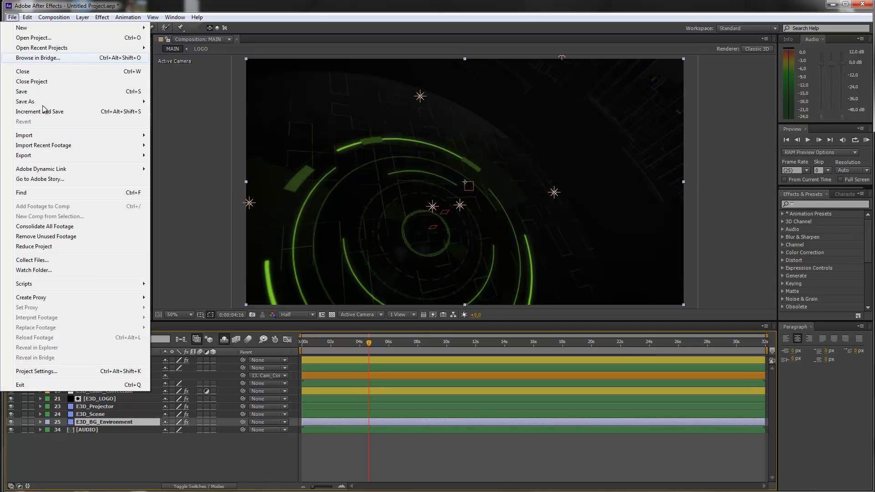
pyautogui.moveTo(132, 136)
pyautogui.click(189, 136)
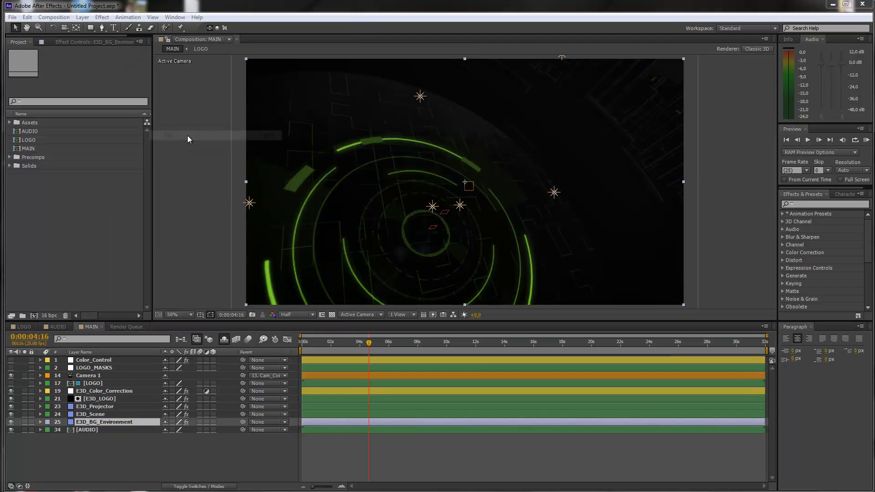
pyautogui.click(59, 196)
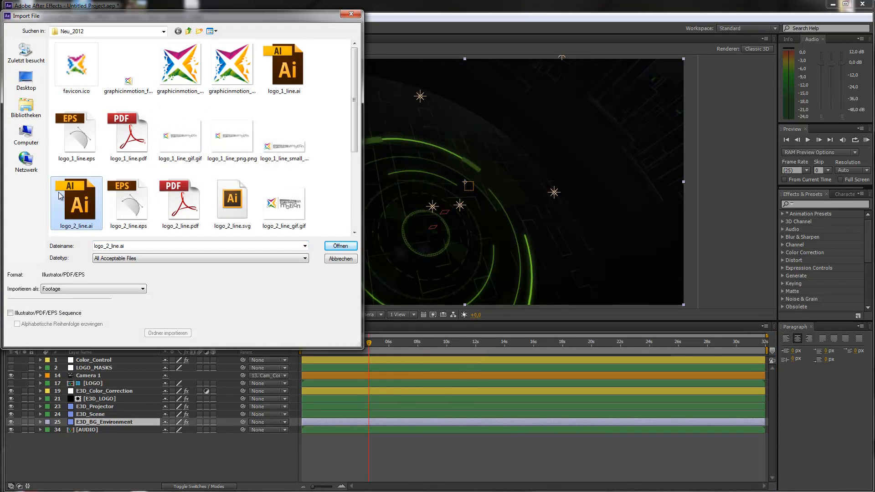
pyautogui.click(340, 247)
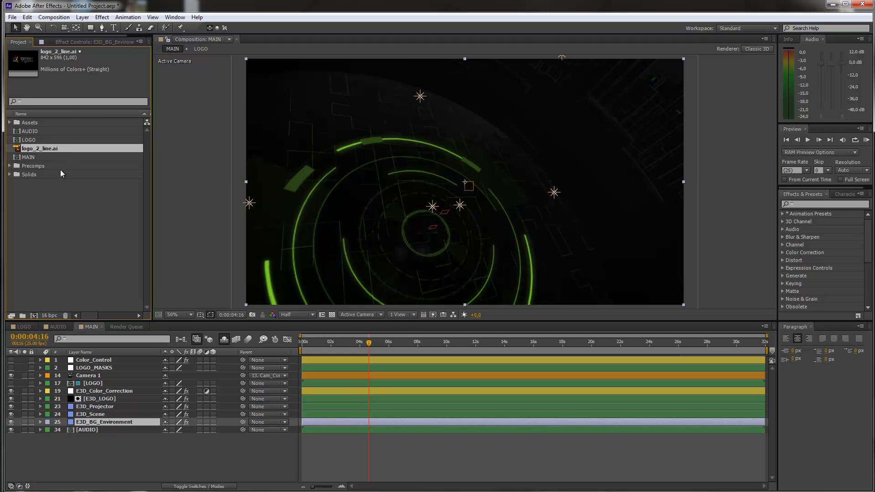
# Add logo_2_line.ai above Logo_Envato_2.ai in the LOGO composition and scale it to about 236% to match the placeholder's width.
pyautogui.click(24, 327)
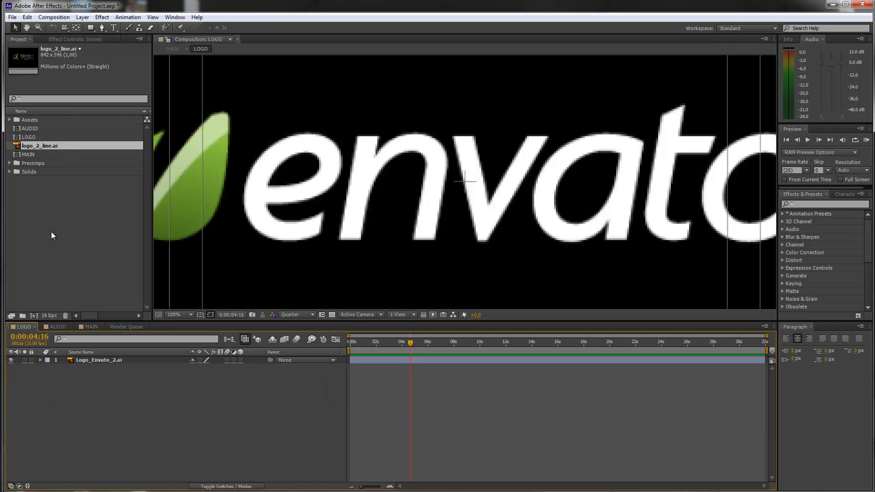
pyautogui.moveTo(35, 145); pyautogui.dragTo(113, 359)
pyautogui.press('s')
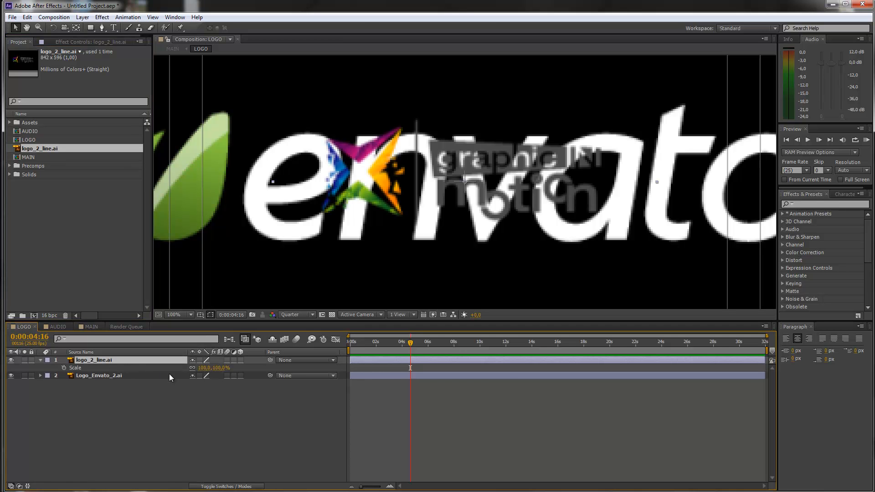
pyautogui.moveTo(205, 371); pyautogui.dragTo(470, 250)
pyautogui.press(',')
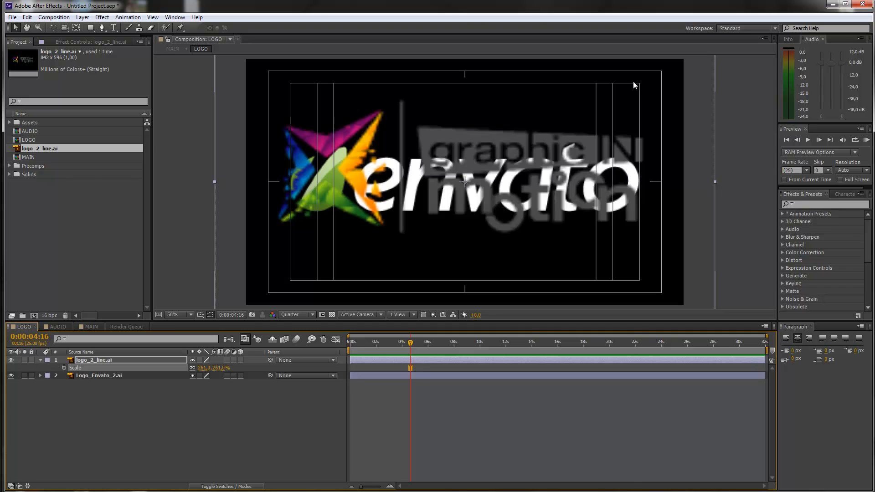
pyautogui.moveTo(206, 367); pyautogui.dragTo(198, 368)
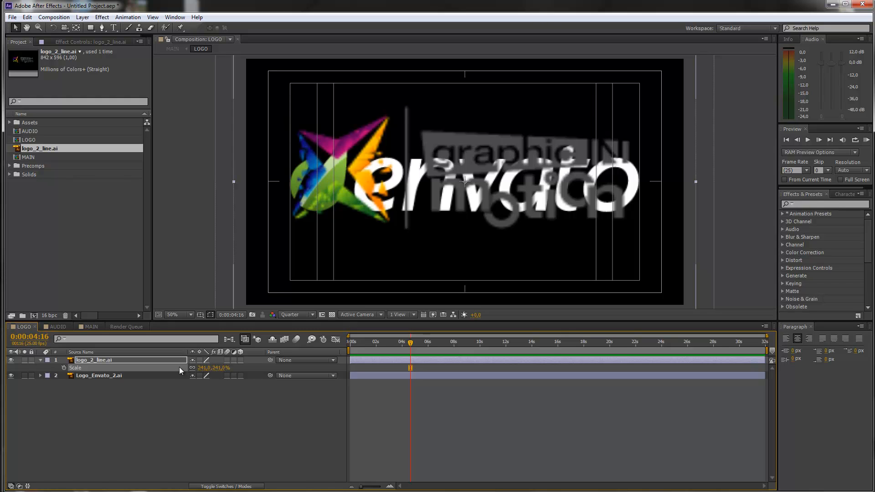
pyautogui.moveTo(198, 368); pyautogui.dragTo(198, 368)
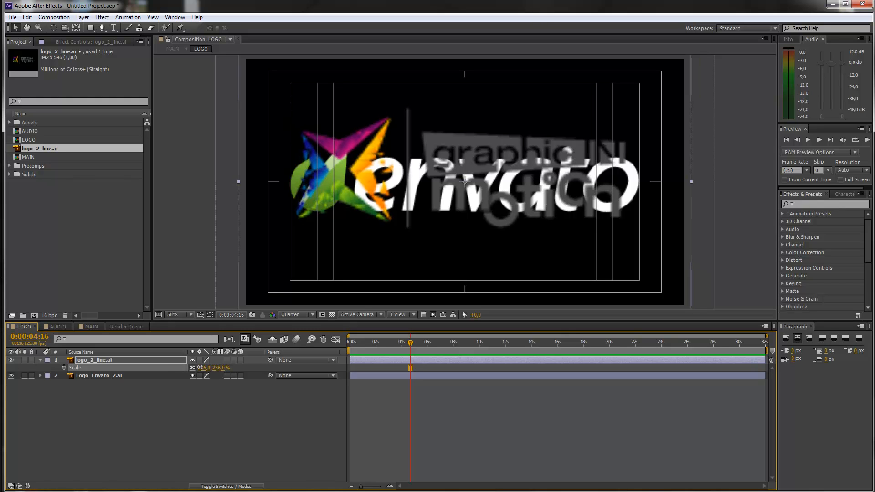
# Hide the placeholder layer Logo_Envato_2.ai in the LOGO composition.
pyautogui.click(11, 376)
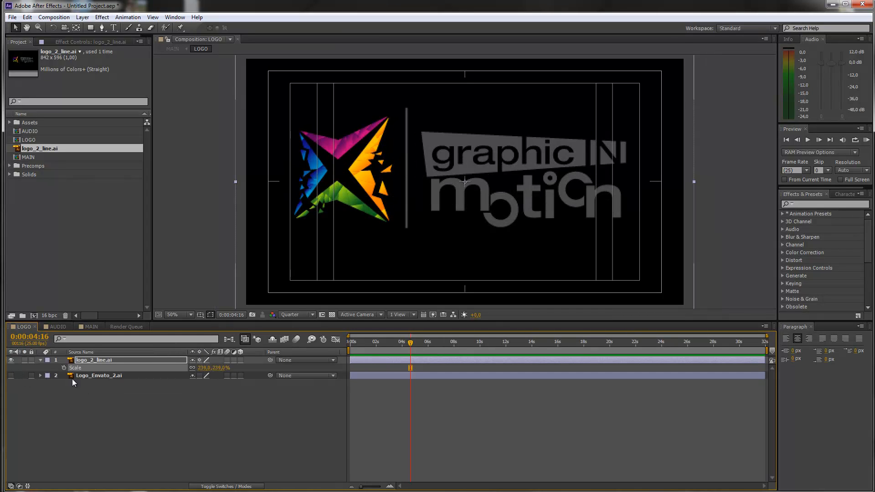
pyautogui.click(104, 379)
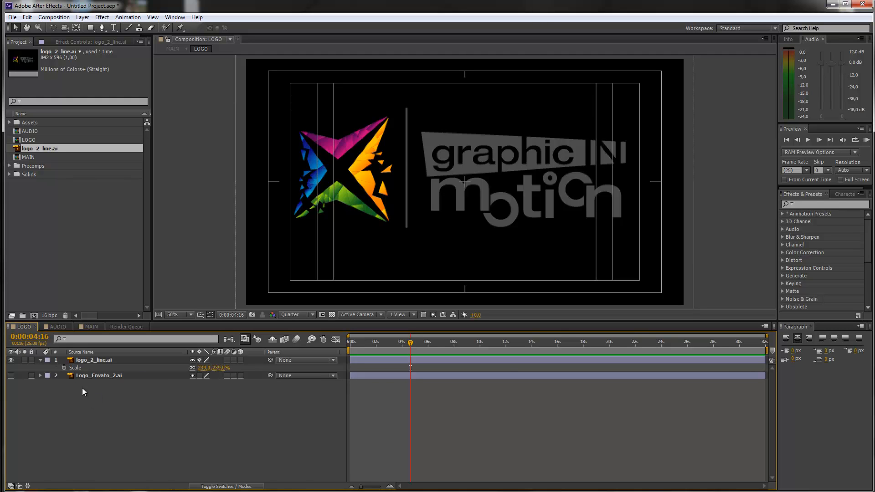
# Switch to the MAIN composition, go to about 0:00:28:23 and inspect the 3D logo up close.
pyautogui.click(92, 327)
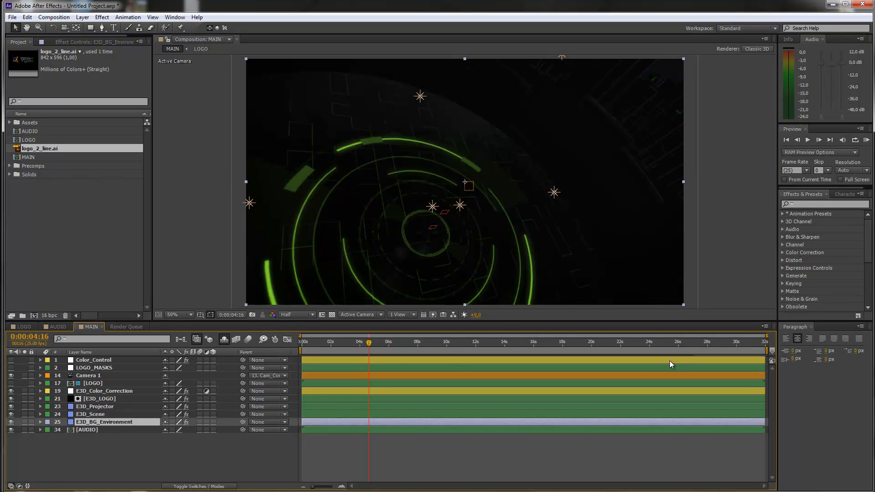
pyautogui.click(736, 346)
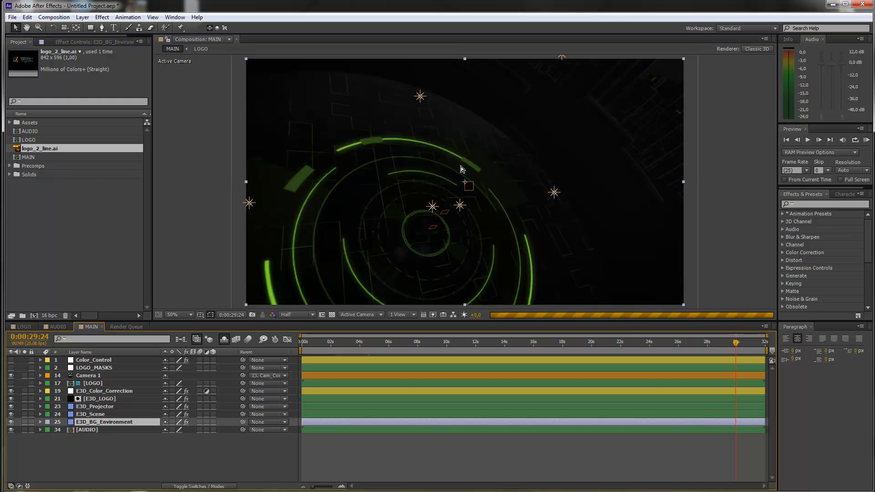
pyautogui.click(721, 343)
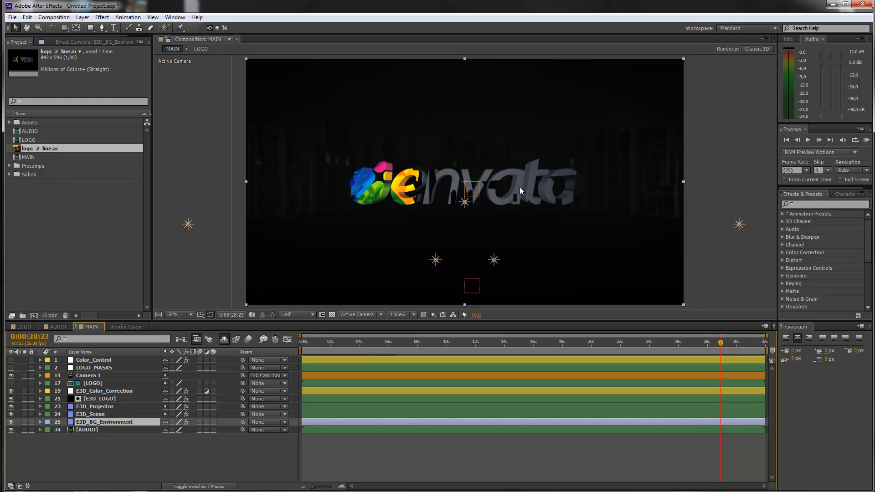
pyautogui.press('.')
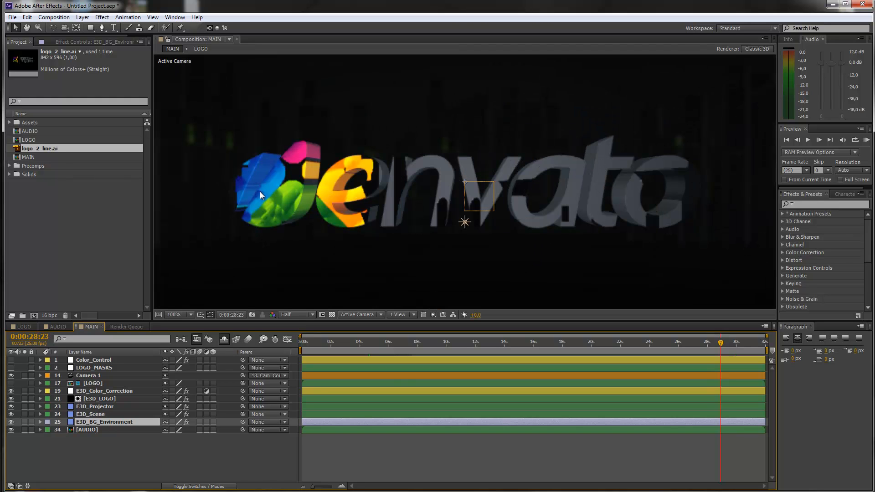
pyautogui.press(',')
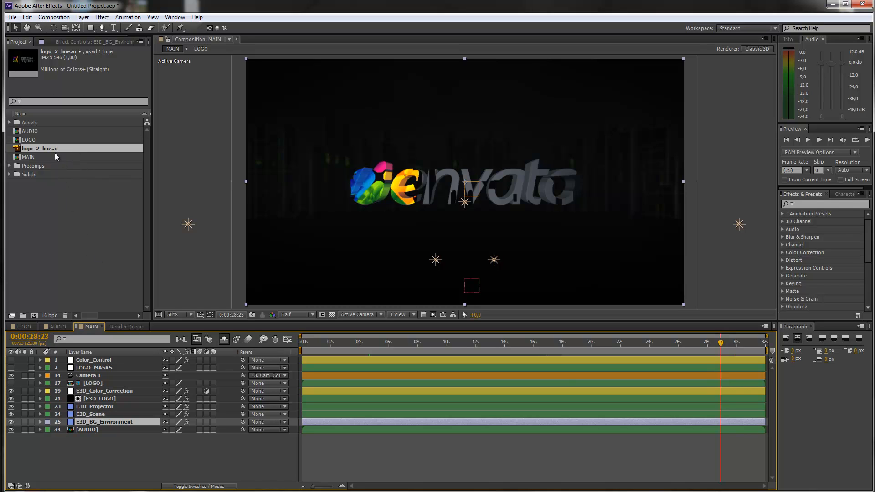
# Open logo_2_line.ai for editing in Illustrator and select the whole logo artwork on the artboard.
pyautogui.click(57, 209)
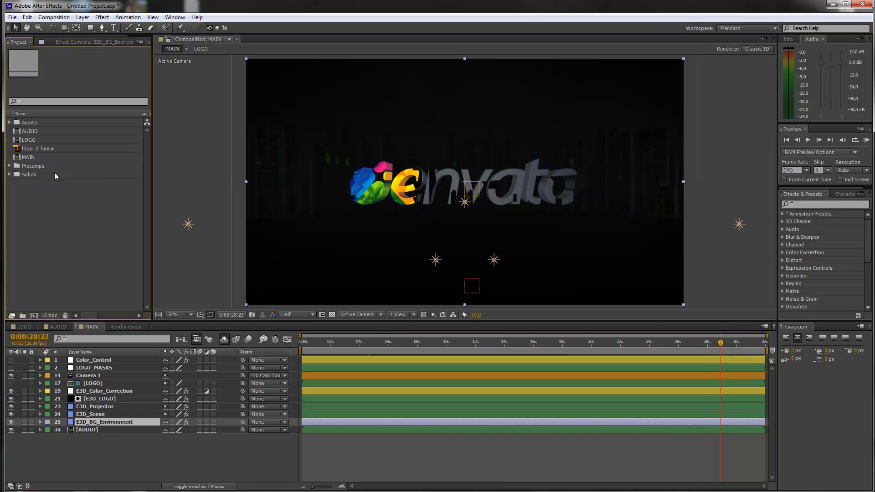
pyautogui.click(47, 149)
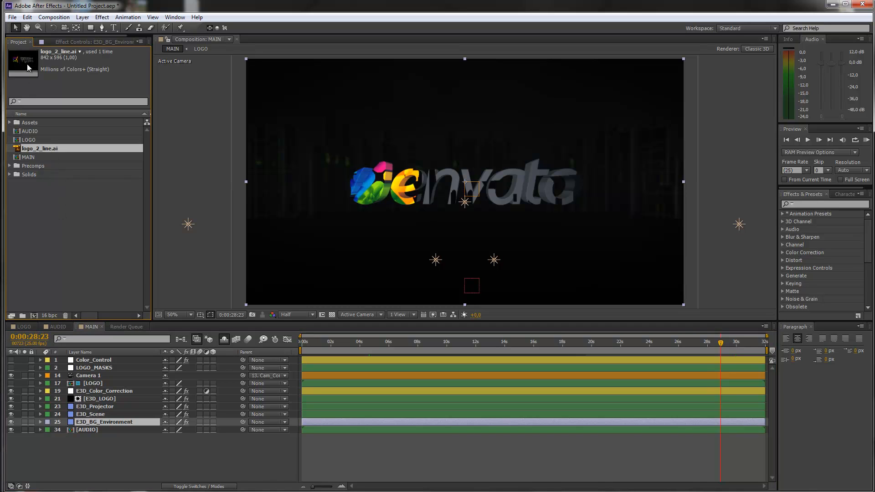
pyautogui.click(13, 17)
pyautogui.moveTo(28, 16)
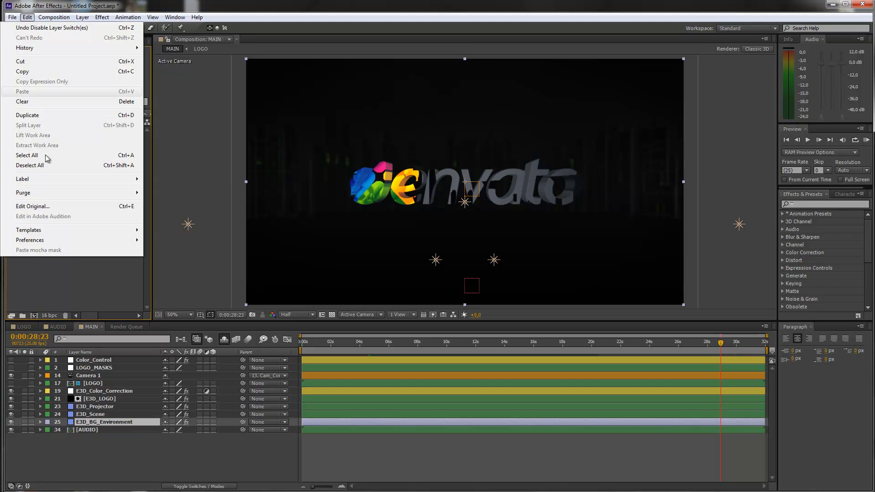
pyautogui.click(23, 208)
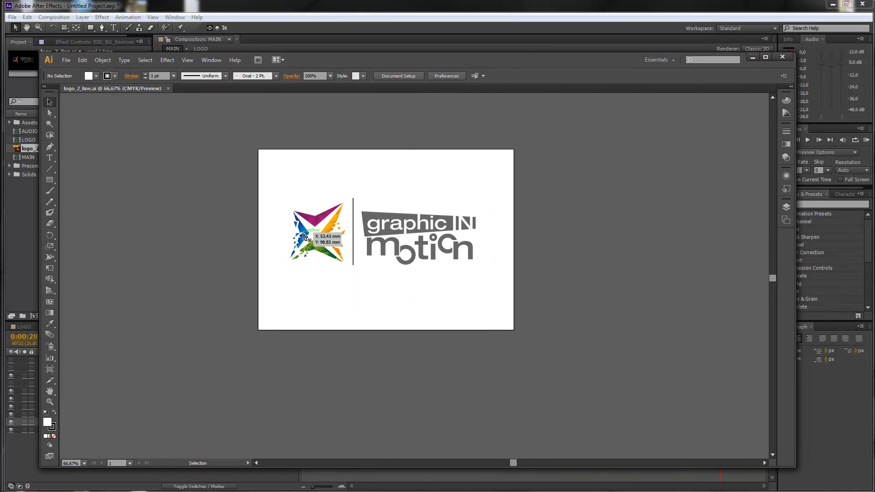
pyautogui.moveTo(279, 195); pyautogui.dragTo(496, 288)
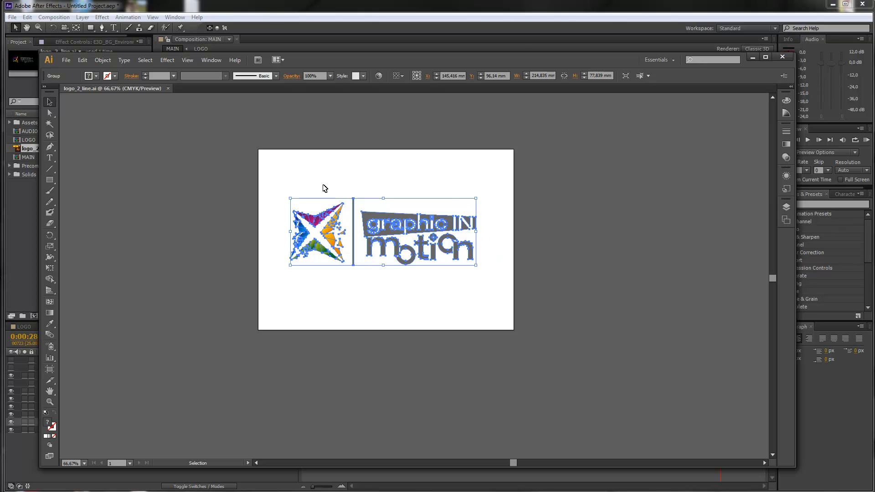
# Examine the vector paths of the star symbol and the lettering in the selected logo up close.
pyautogui.scroll(1, 372, 242)
pyautogui.press('z')
pyautogui.click(371, 239)
pyautogui.click(372, 239)
pyautogui.click(395, 291)
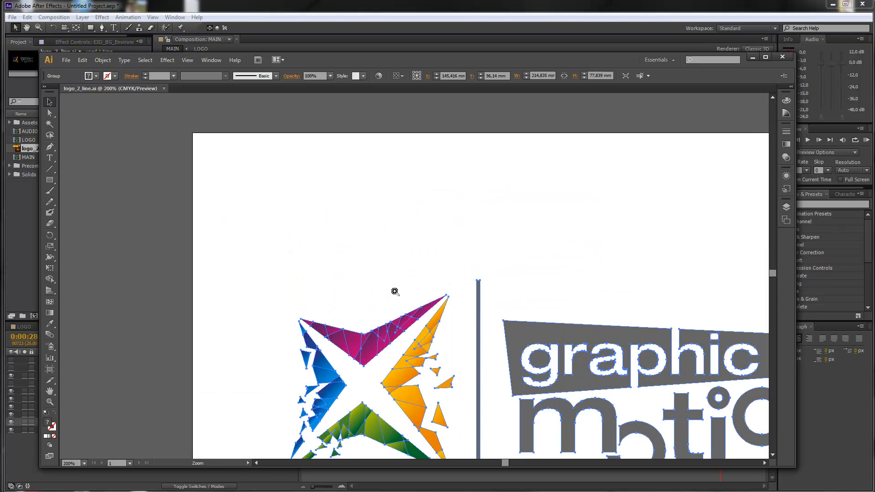
pyautogui.click(422, 316)
pyautogui.press('v')
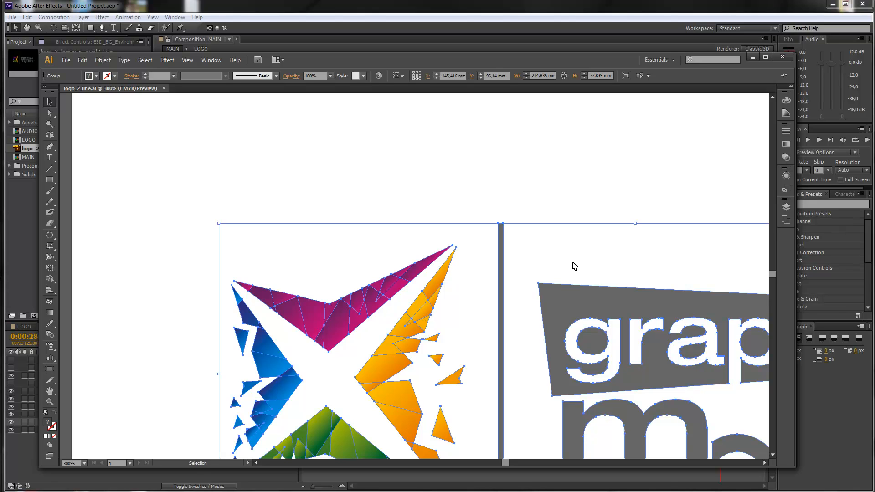
pyautogui.press('z')
pyautogui.keyDown('alt'); pyautogui.click(544, 255); pyautogui.keyUp('alt')
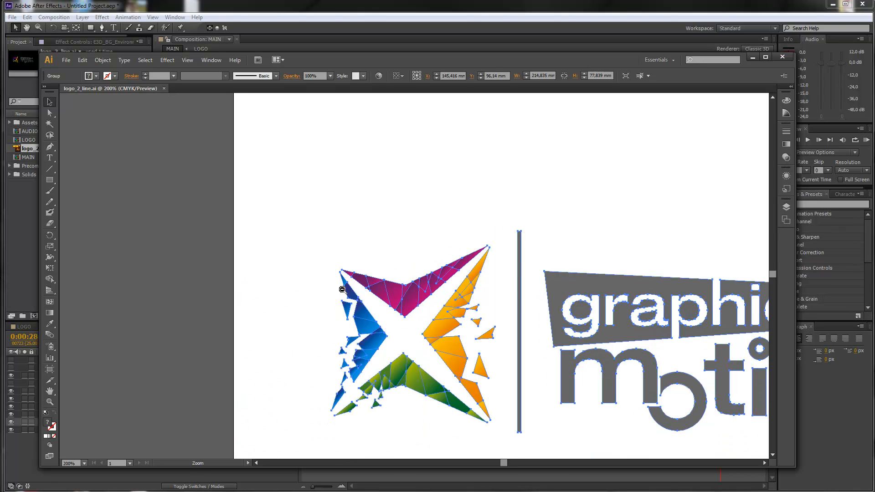
pyautogui.keyDown('alt'); pyautogui.click(634, 297); pyautogui.keyUp('alt')
pyautogui.moveTo(543, 307); pyautogui.dragTo(383, 268)
pyautogui.press('v')
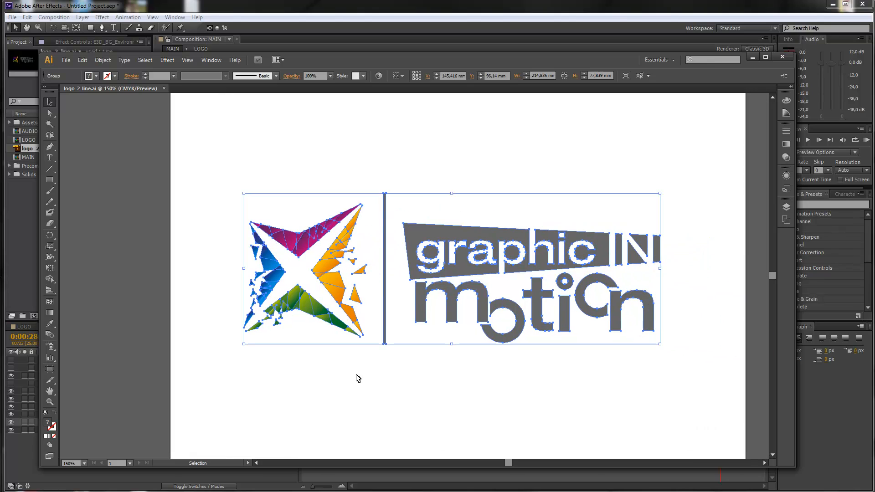
# Copy the selected logo artwork and return to After Effects.
pyautogui.click(82, 61)
pyautogui.moveTo(235, 59)
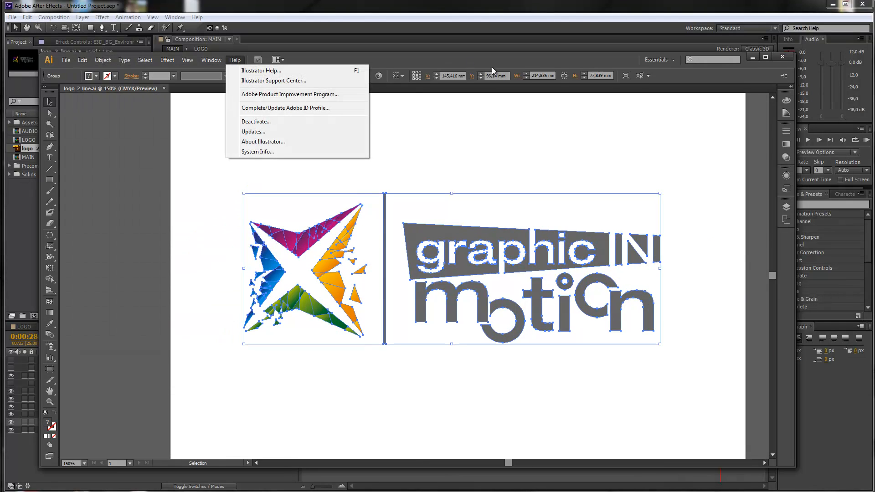
pyautogui.click(474, 62)
pyautogui.moveTo(475, 61)
pyautogui.mouseDown()
pyautogui.moveTo(509, 69)
pyautogui.moveTo(481, 62)
pyautogui.mouseUp()
pyautogui.click(91, 63)
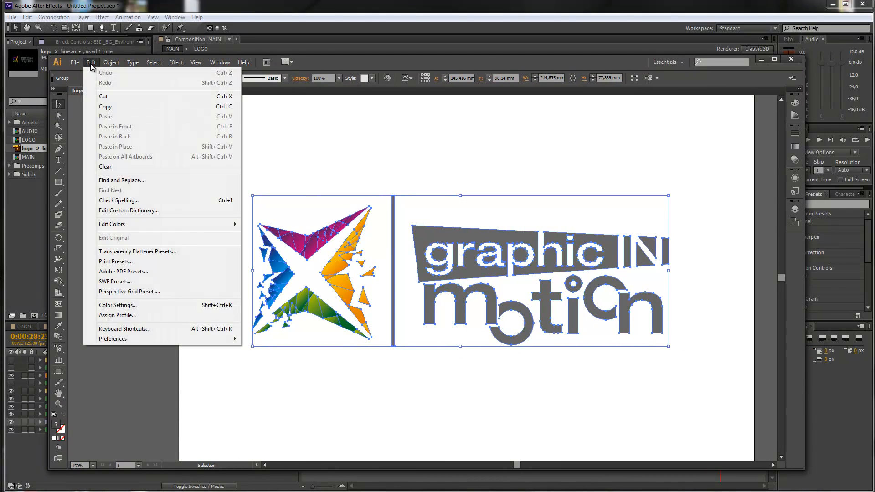
pyautogui.click(109, 107)
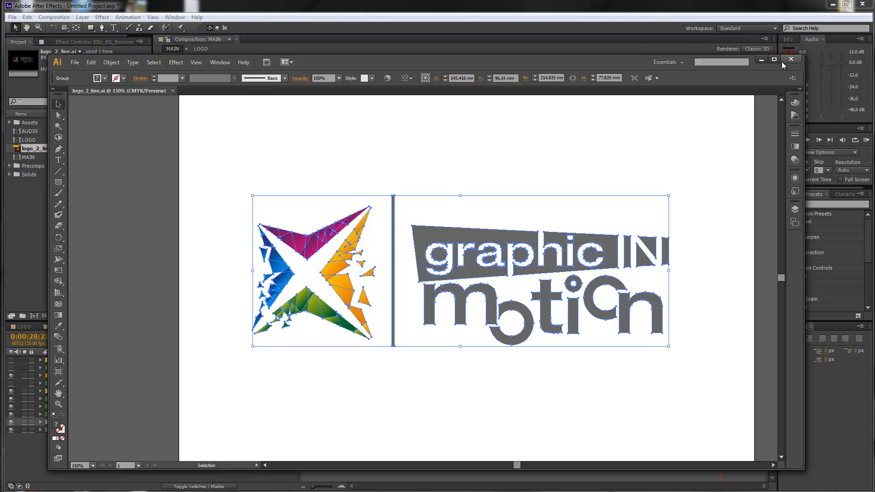
pyautogui.moveTo(603, 61); pyautogui.dragTo(874, 34)
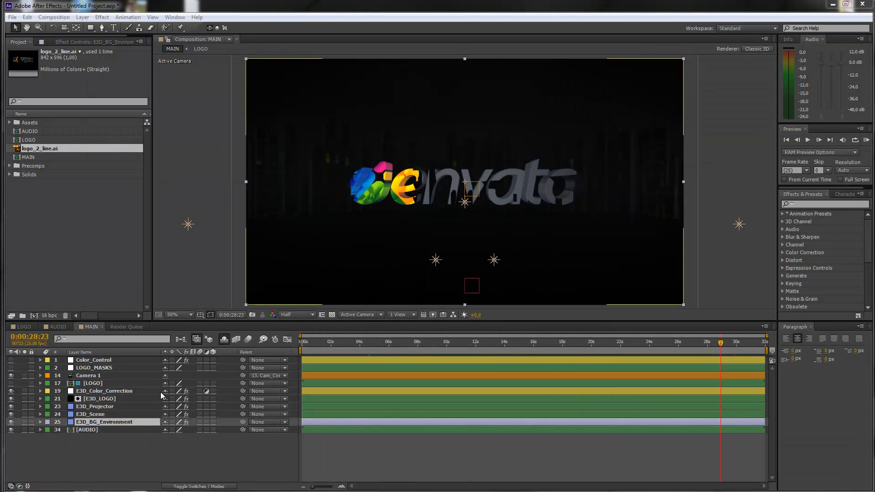
# Delete all the old placeholder masks, Mask 1 through Mask 13, from the LOGO_MASKS layer.
pyautogui.click(97, 368)
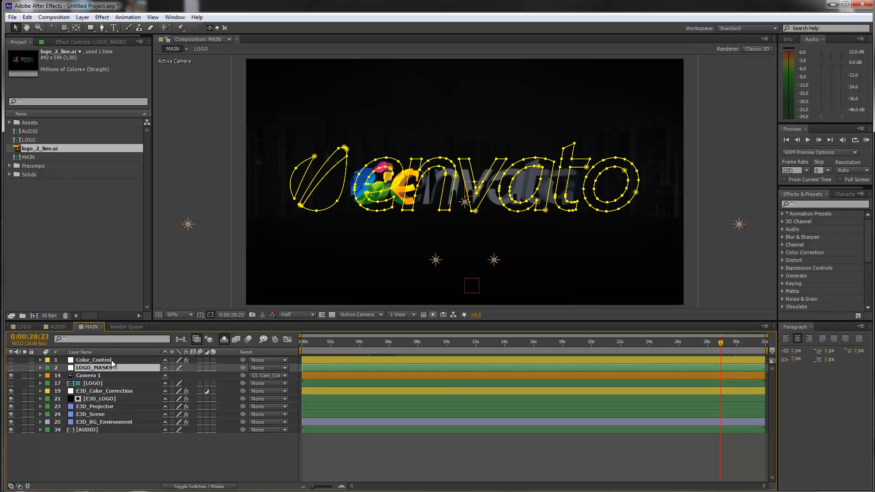
pyautogui.press('m')
pyautogui.click(81, 375)
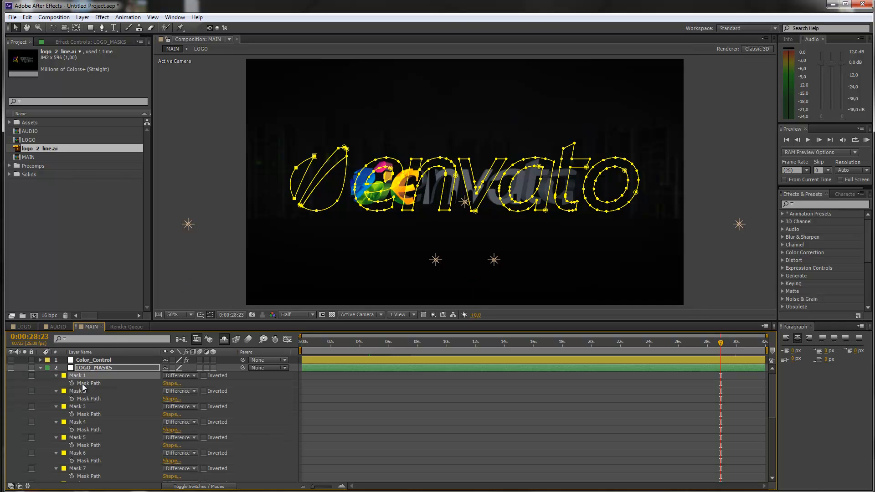
pyautogui.scroll(-5, 82, 385)
pyautogui.keyDown('shift'); pyautogui.click(88, 408); pyautogui.keyUp('shift')
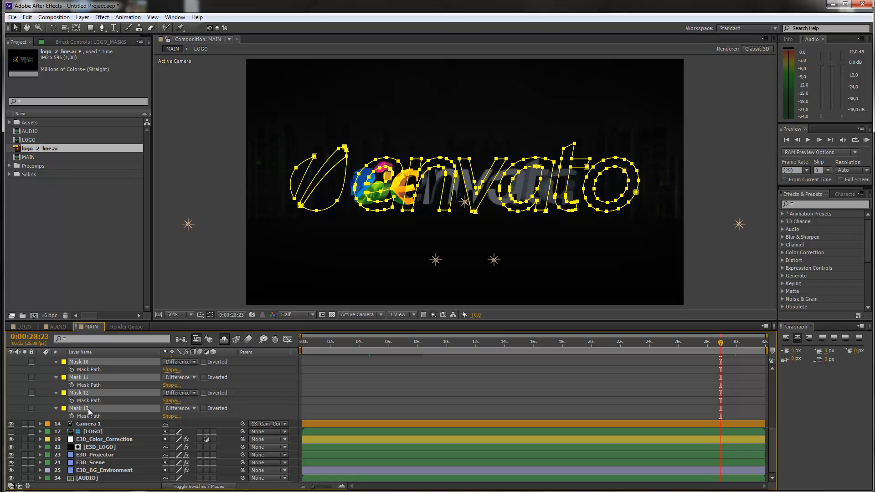
pyautogui.press('Delete')
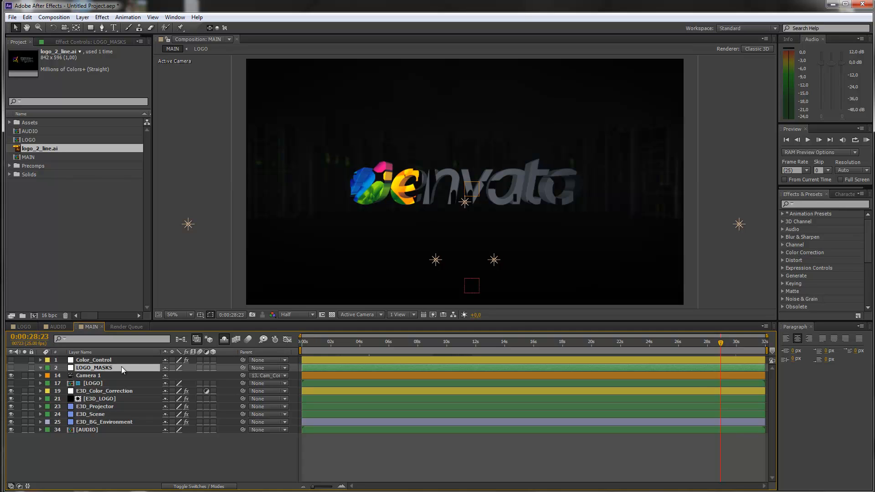
# Paste the copied logo paths onto the LOGO_MASKS layer as masks.
pyautogui.click(28, 17)
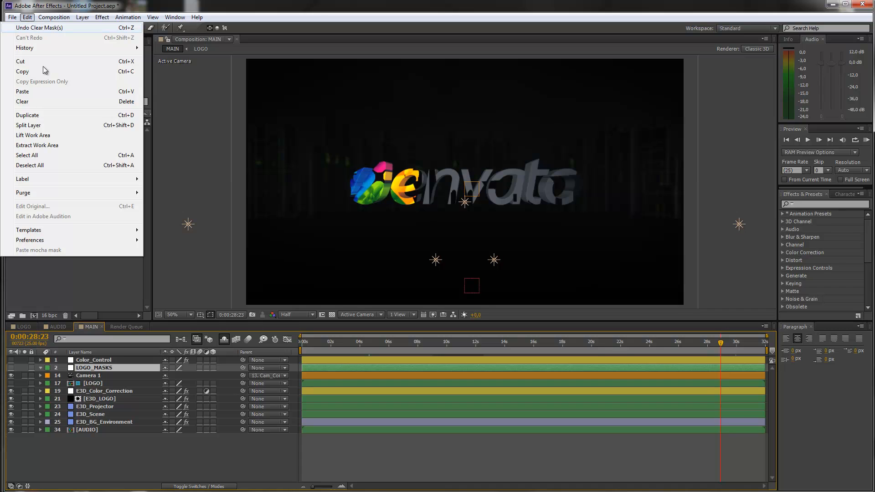
pyautogui.click(31, 92)
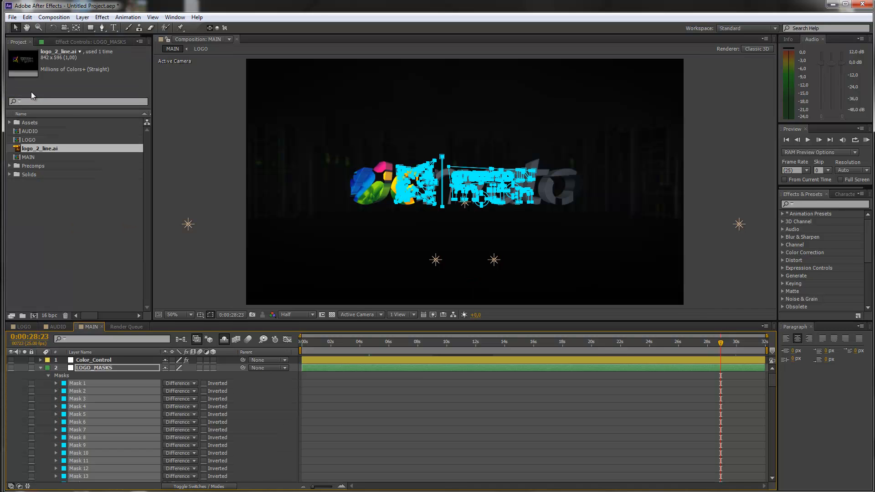
pyautogui.press('.')
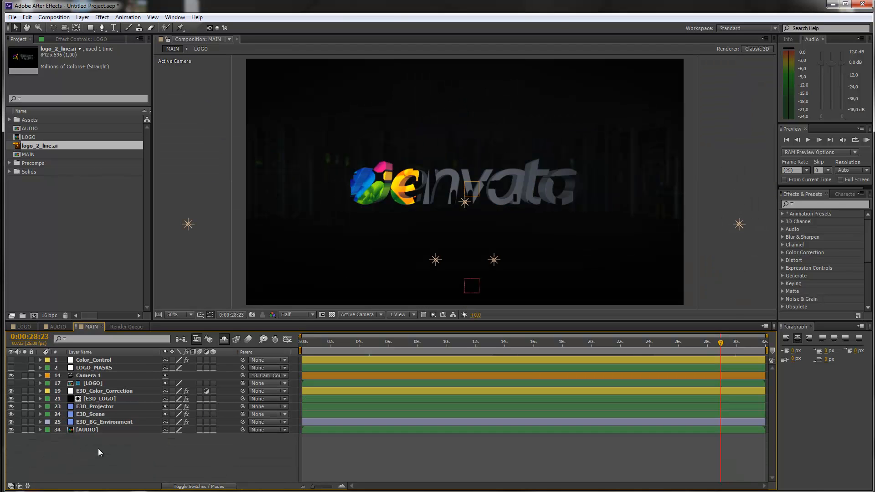
pyautogui.click(98, 360)
pyautogui.click(104, 367)
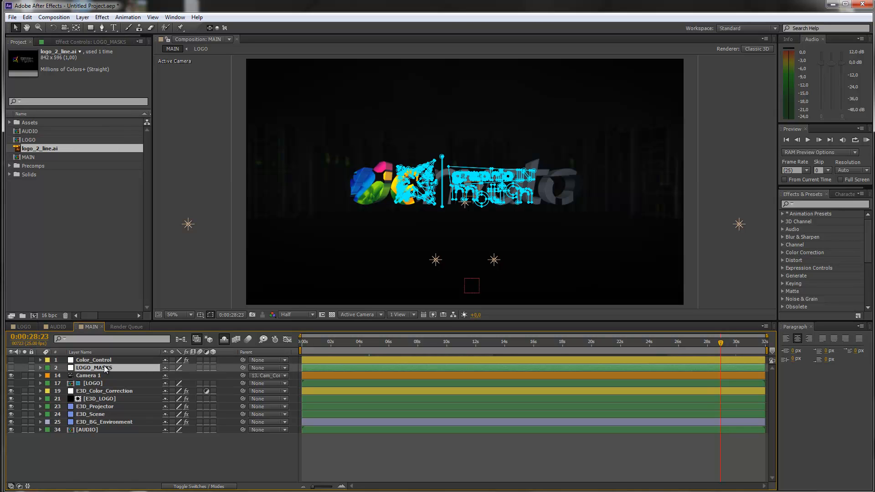
# Turn on the visibility of the LOGO layer in the MAIN composition and solo it.
pyautogui.click(100, 385)
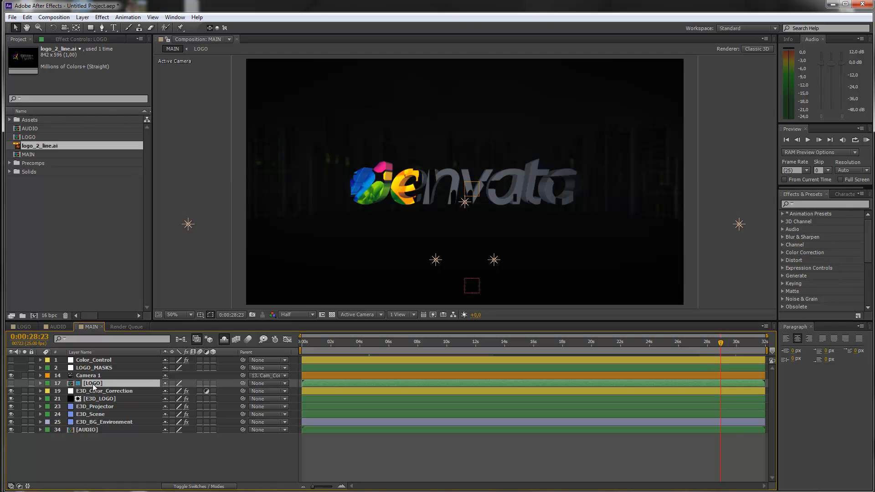
pyautogui.click(11, 384)
pyautogui.click(24, 383)
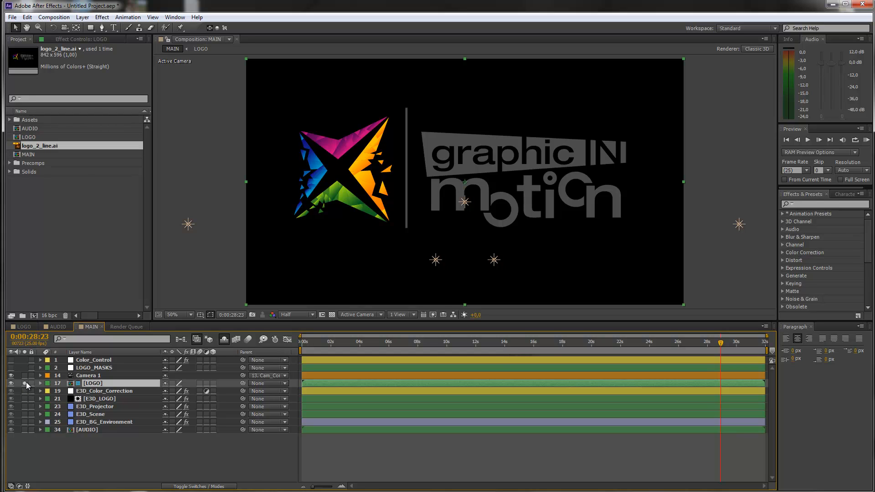
# Reveal the masks on the LOGO_MASKS layer and select all of them, Mask 1 through Mask 107.
pyautogui.click(80, 368)
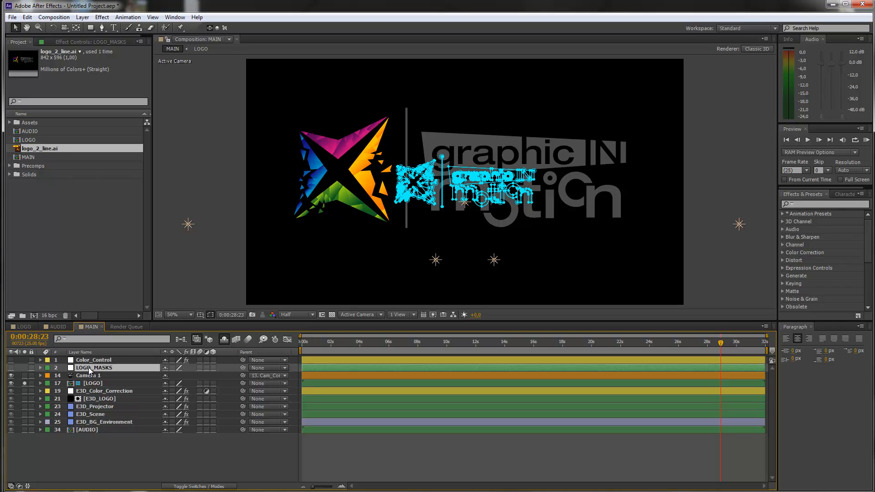
pyautogui.press('m')
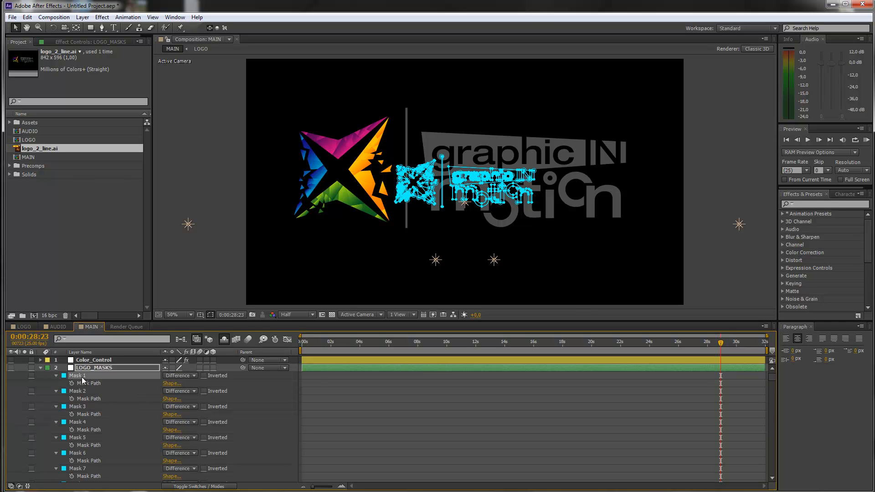
pyautogui.scroll(-15, 83, 387)
pyautogui.scroll(-20, 83, 403)
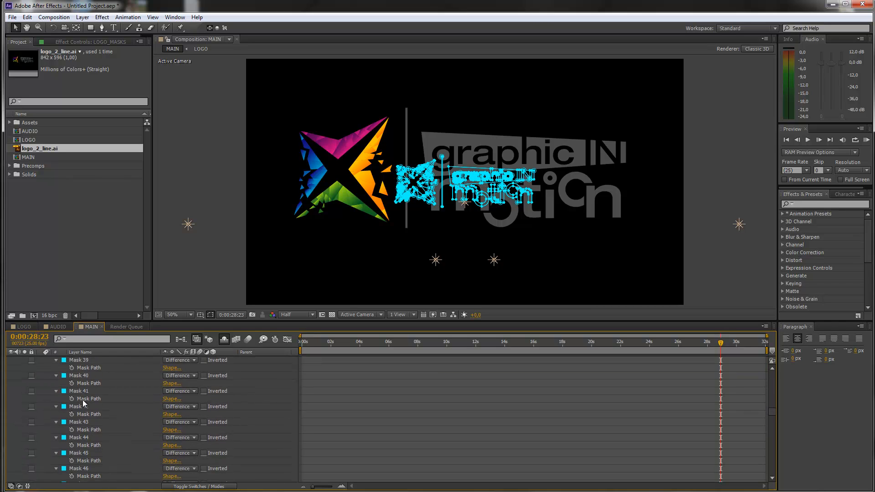
pyautogui.scroll(-5, 84, 405)
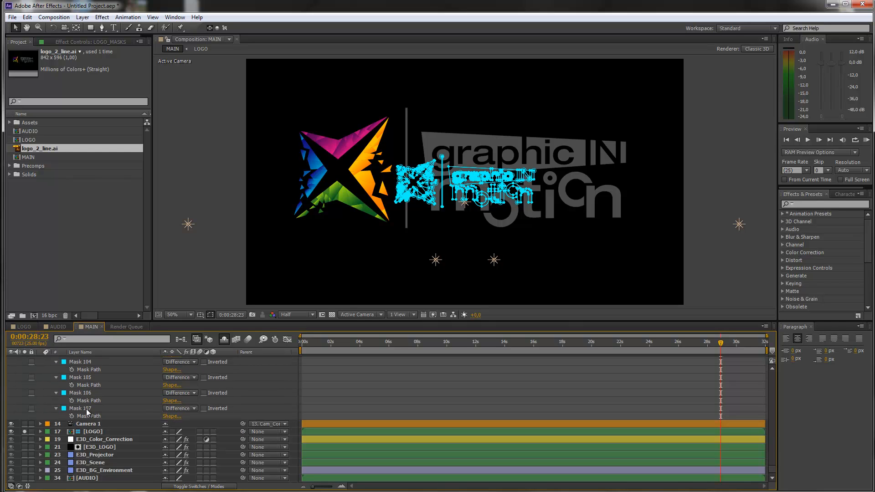
pyautogui.click(88, 412)
pyautogui.hotkey('ctrl', 'a')
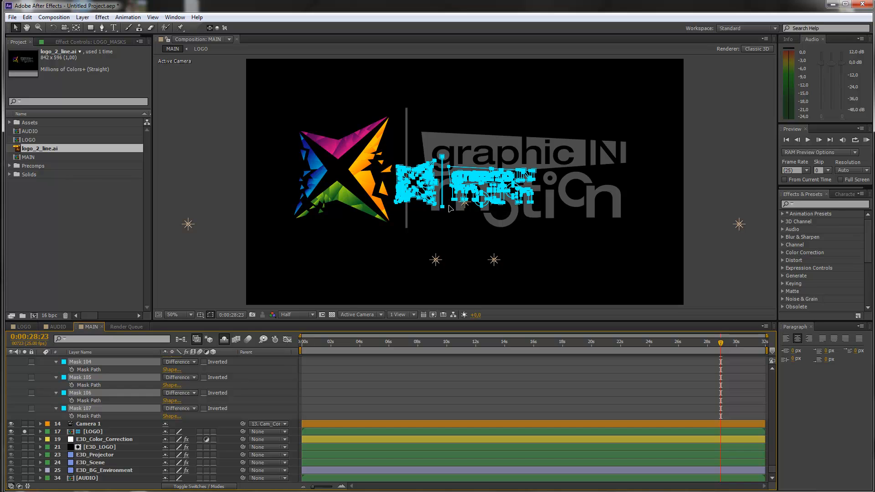
# Set the preview resolution to Full and bring up the free-transform box around the selected masks.
pyautogui.scroll(4, 450, 209)
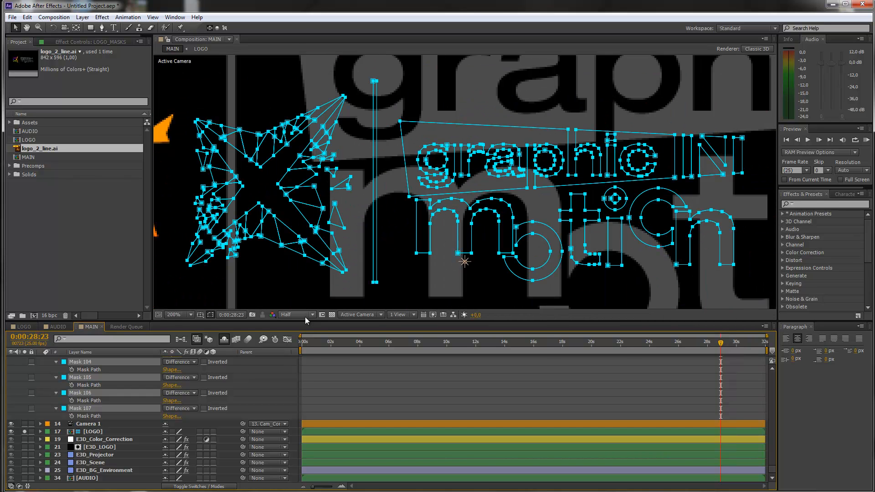
pyautogui.click(306, 316)
pyautogui.click(306, 340)
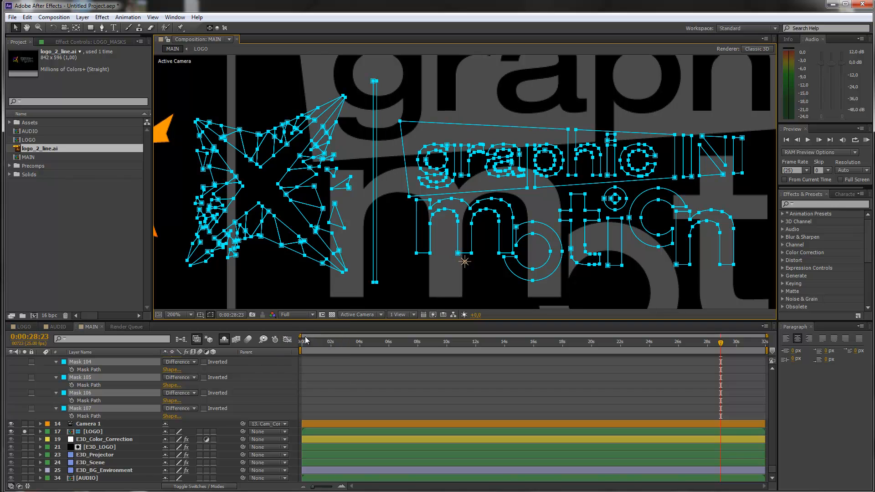
pyautogui.click(346, 272)
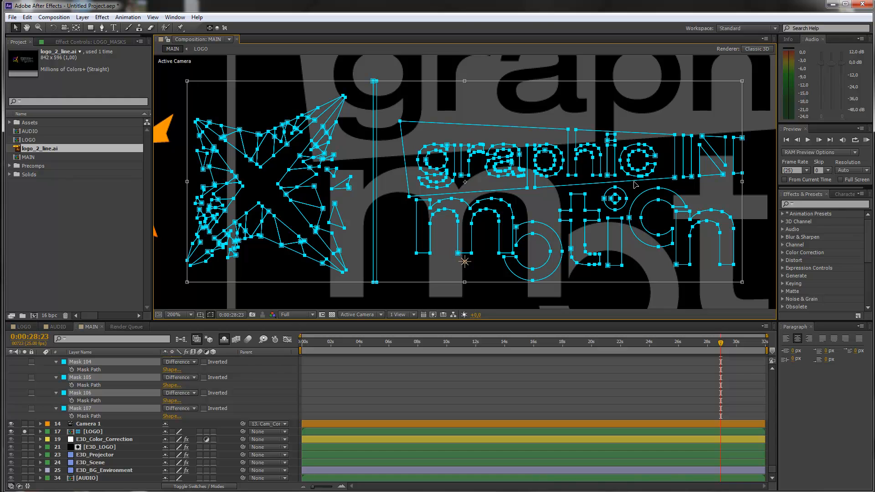
# Scale the selected masks up proportionally about their centre until they roughly match the size of the logo.
pyautogui.press(',')
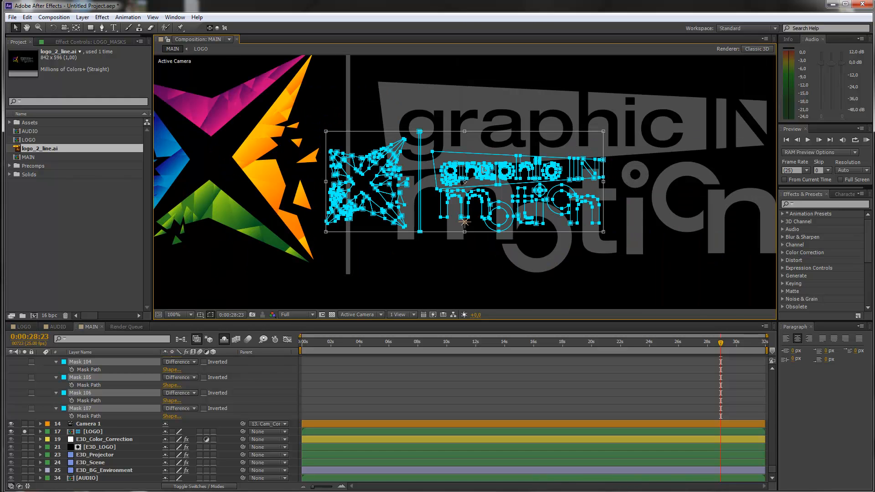
pyautogui.press(',')
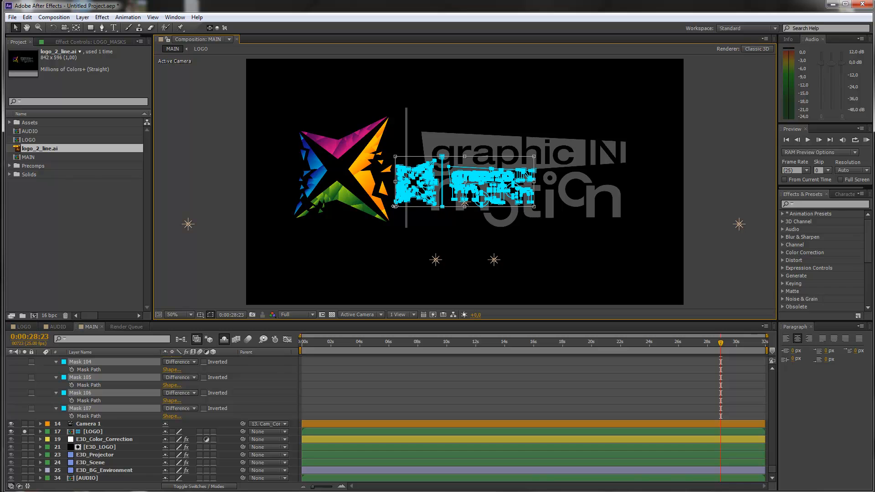
pyautogui.moveTo(394, 205); pyautogui.dragTo(296, 244)
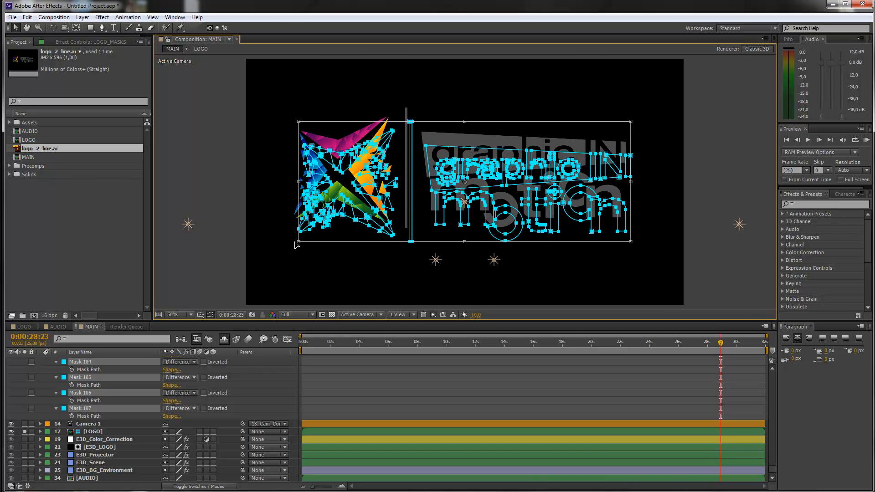
pyautogui.moveTo(296, 242); pyautogui.dragTo(297, 243)
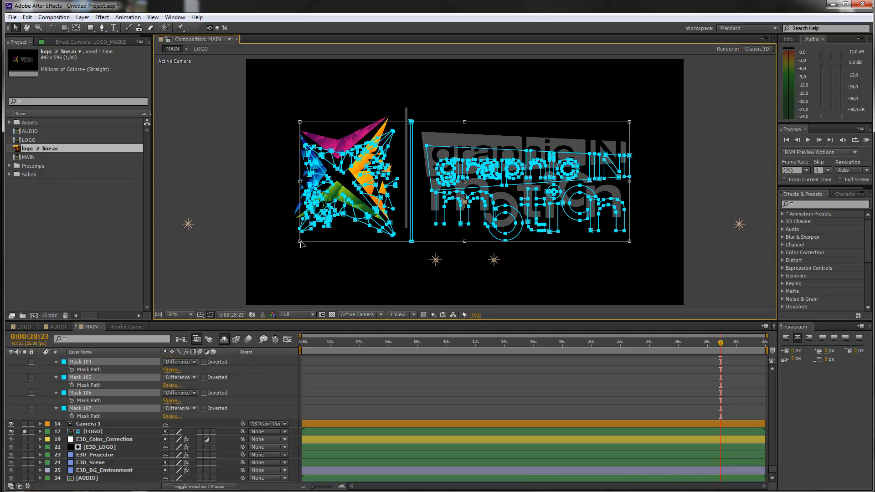
# Nudge the selected masks up and to the left until the paths line up with the logo's "m" and the plate above it.
pyautogui.scroll(4, 451, 209)
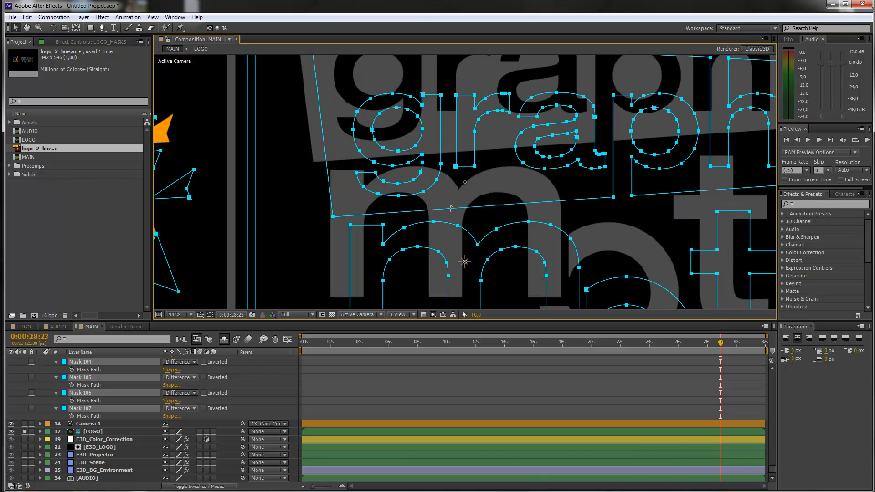
pyautogui.scroll(2, 451, 209)
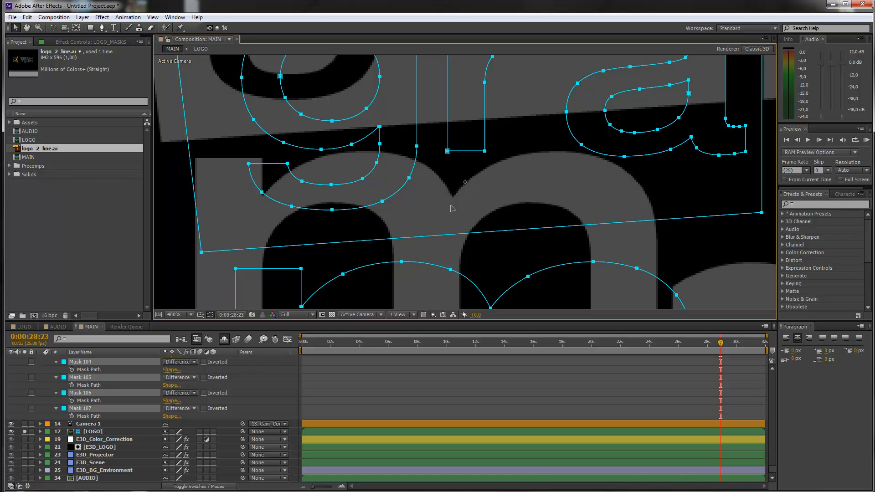
pyautogui.scroll(-5, 451, 208)
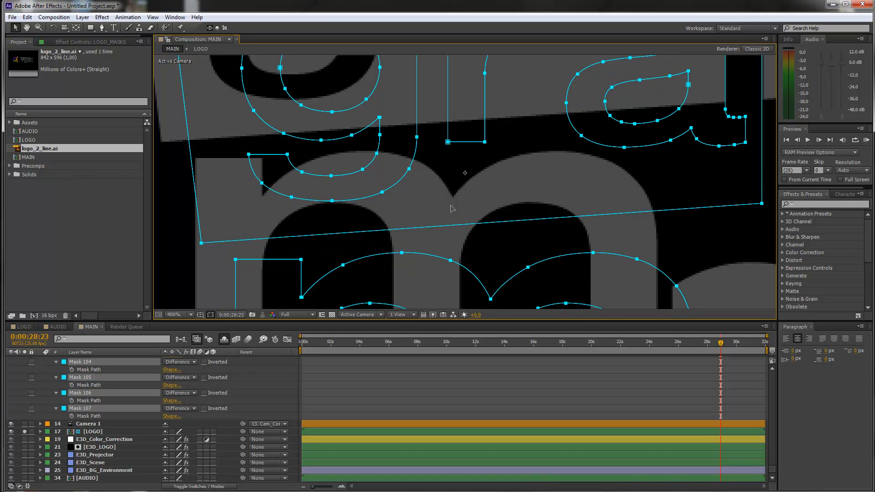
pyautogui.scroll(-5, 451, 209)
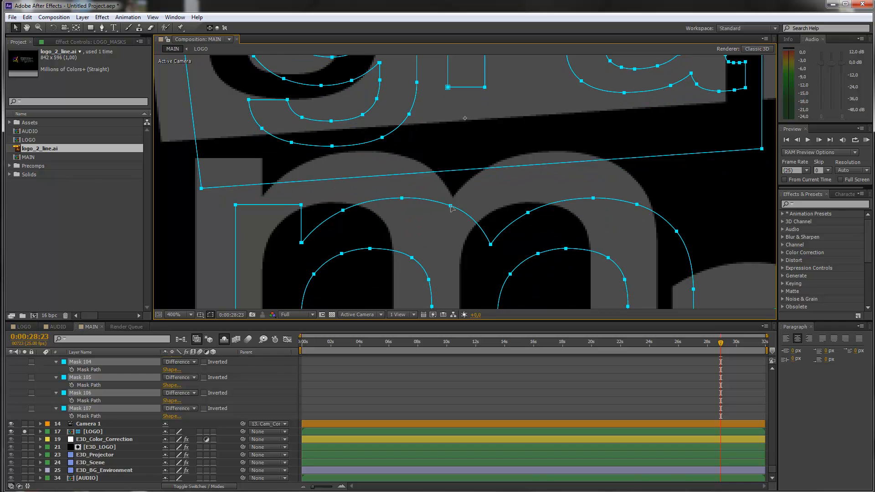
pyautogui.scroll(-1, 451, 209)
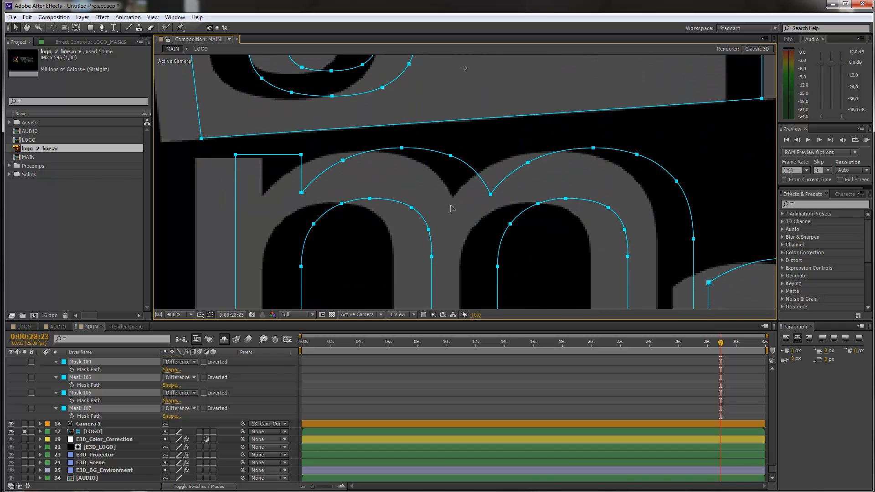
pyautogui.hscroll(4, 451, 209)
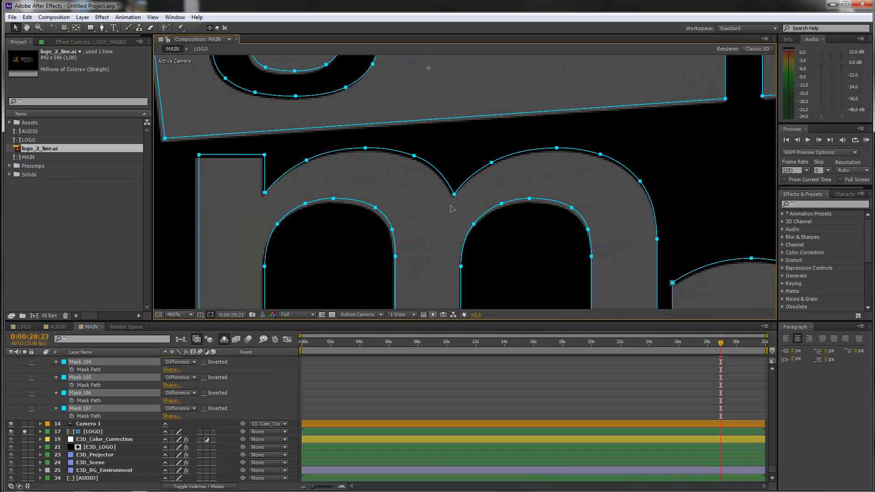
pyautogui.hscroll(1, 451, 208)
pyautogui.scroll(1, 451, 209)
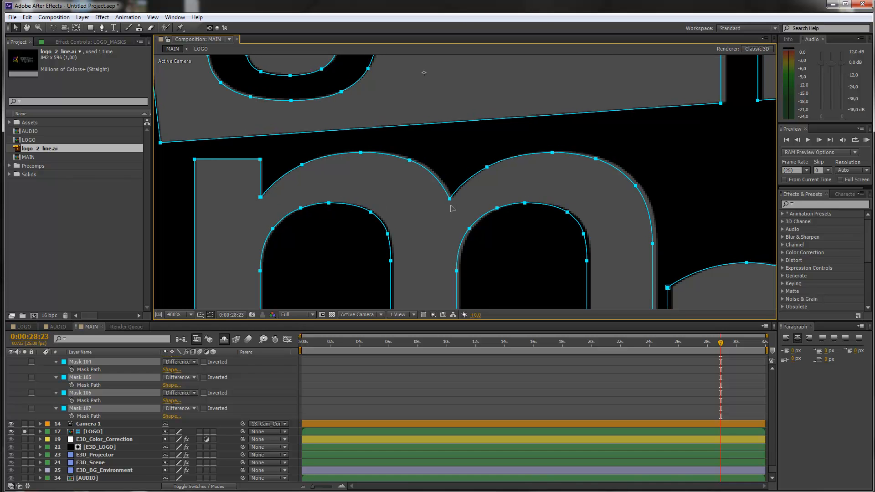
pyautogui.hscroll(-1, 451, 209)
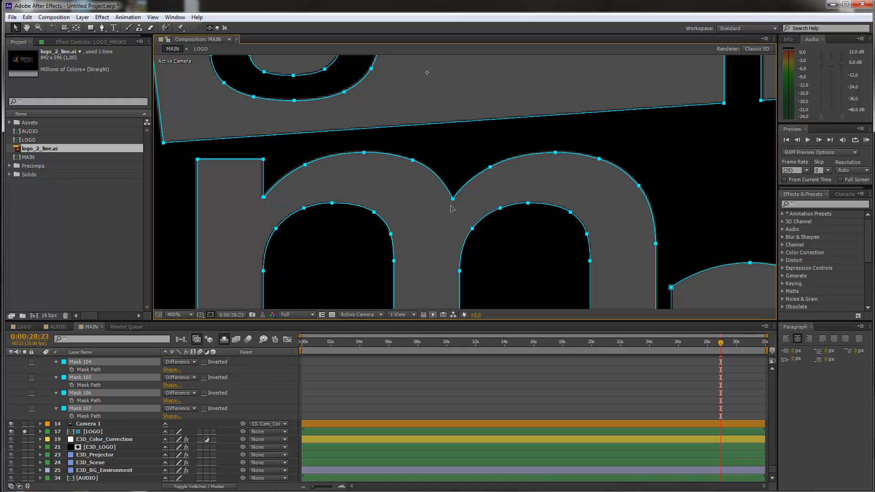
pyautogui.hscroll(1, 451, 209)
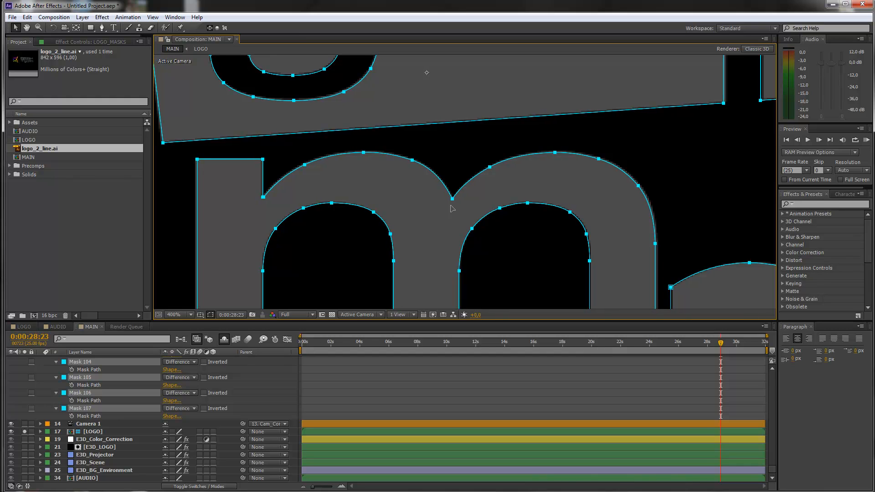
pyautogui.scroll(-1, 451, 209)
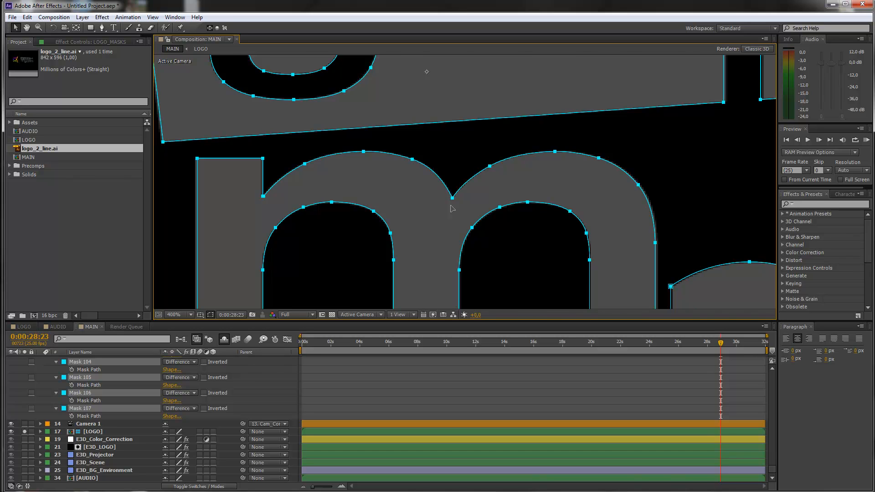
# Enlarge the masks slightly from the transform box's lower-left corner so the paths match the edges of the coloured symbol.
pyautogui.press(',')
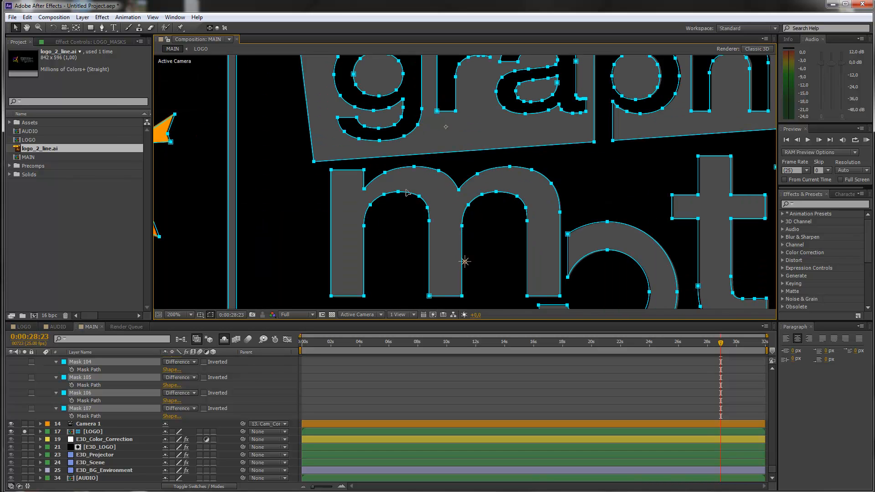
pyautogui.press(',')
pyautogui.press('h')
pyautogui.moveTo(302, 159); pyautogui.dragTo(574, 167)
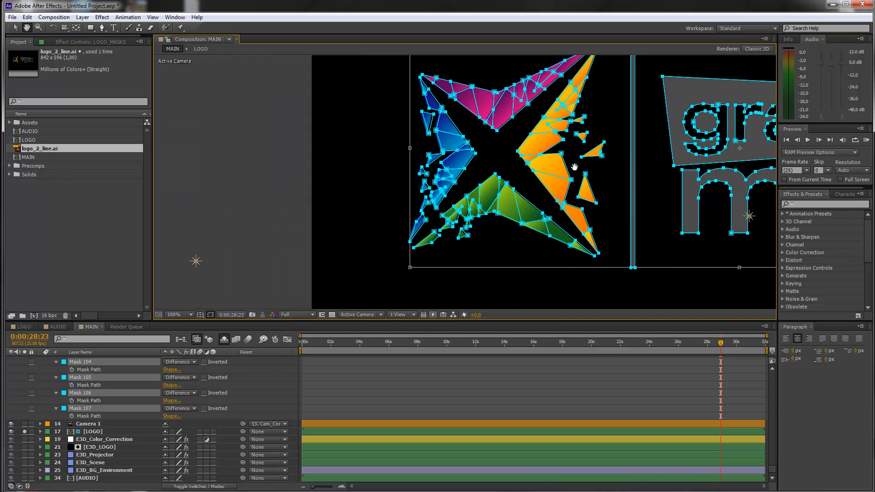
pyautogui.press('.')
pyautogui.press('.')
pyautogui.press('.')
pyautogui.moveTo(459, 166); pyautogui.dragTo(515, 61)
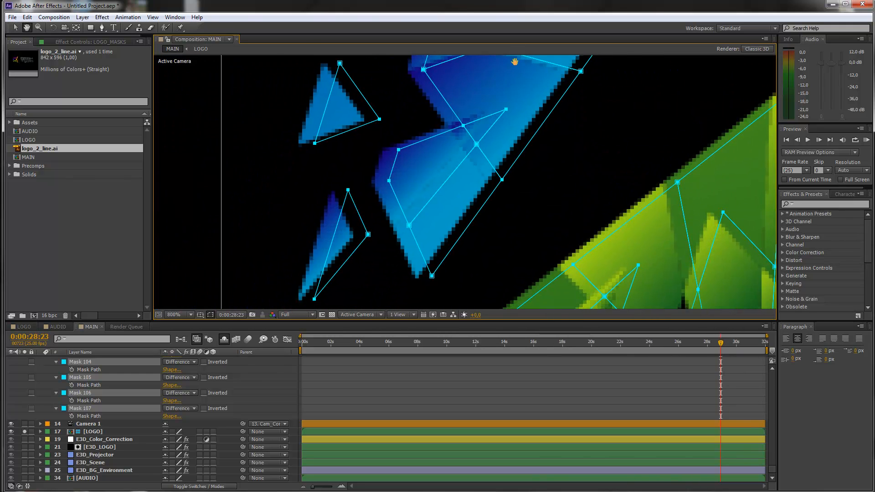
pyautogui.press(',')
pyautogui.moveTo(376, 300); pyautogui.dragTo(432, 119)
pyautogui.press('v')
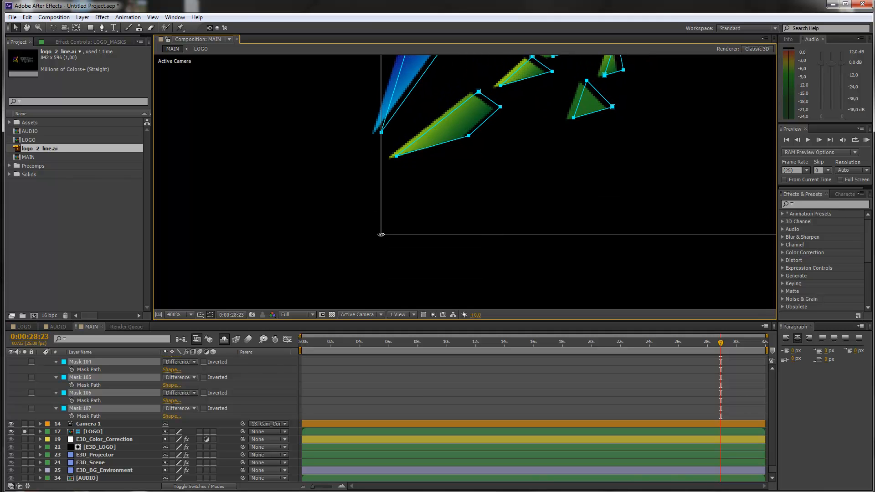
pyautogui.moveTo(380, 235); pyautogui.dragTo(337, 242)
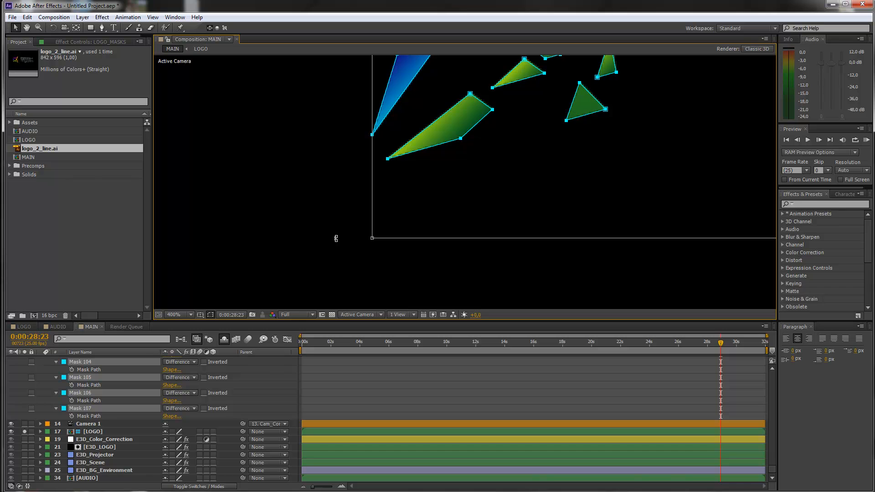
# Examine how closely the masks follow the artwork along the logo's lower edge, from the symbol to the final "n".
pyautogui.press('space')
pyautogui.moveTo(623, 164); pyautogui.dragTo(249, 188)
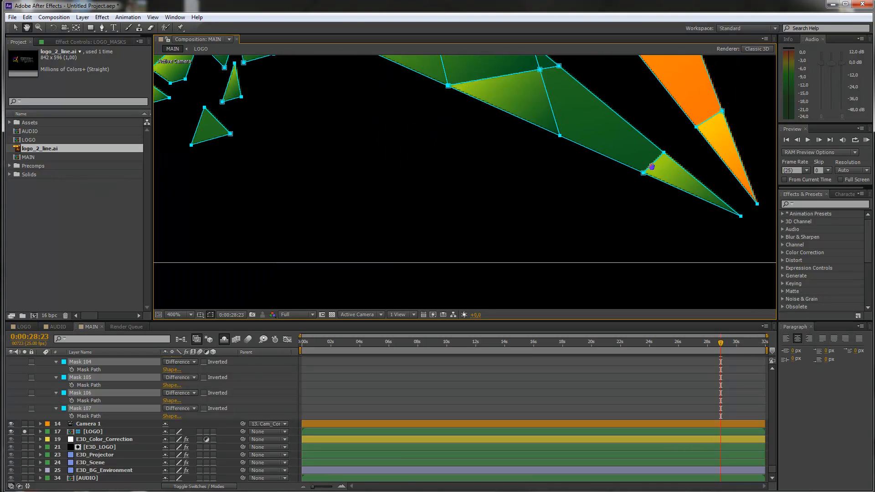
pyautogui.moveTo(651, 167); pyautogui.dragTo(341, 234)
pyautogui.moveTo(630, 195); pyautogui.dragTo(285, 196)
pyautogui.moveTo(596, 197); pyautogui.dragTo(380, 198)
pyautogui.moveTo(627, 193); pyautogui.dragTo(373, 200)
pyautogui.moveTo(570, 201); pyautogui.dragTo(442, 210)
pyautogui.moveTo(638, 212); pyautogui.dragTo(387, 215)
pyautogui.moveTo(674, 204); pyautogui.dragTo(558, 172)
pyautogui.press('.')
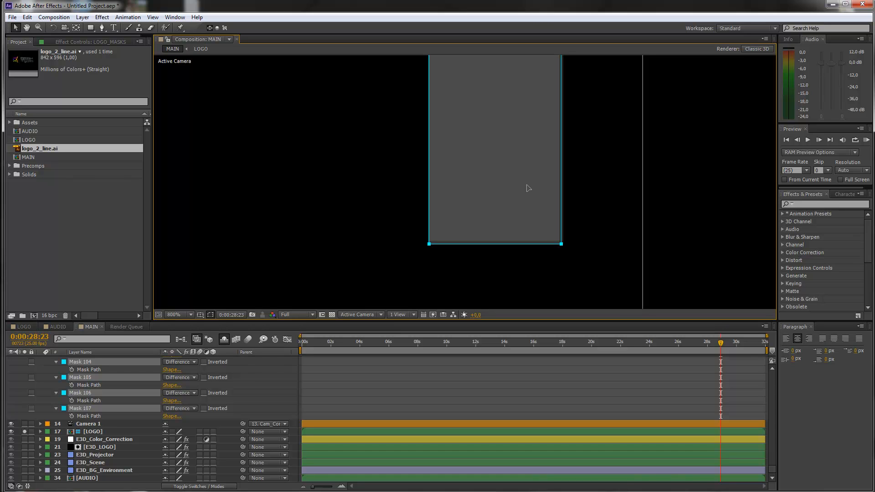
pyautogui.scroll(-1, 528, 188)
# Check the mask alignment around the upper parts of the "motion" letters and across the whole wordmark.
pyautogui.moveTo(504, 173); pyautogui.dragTo(585, 339)
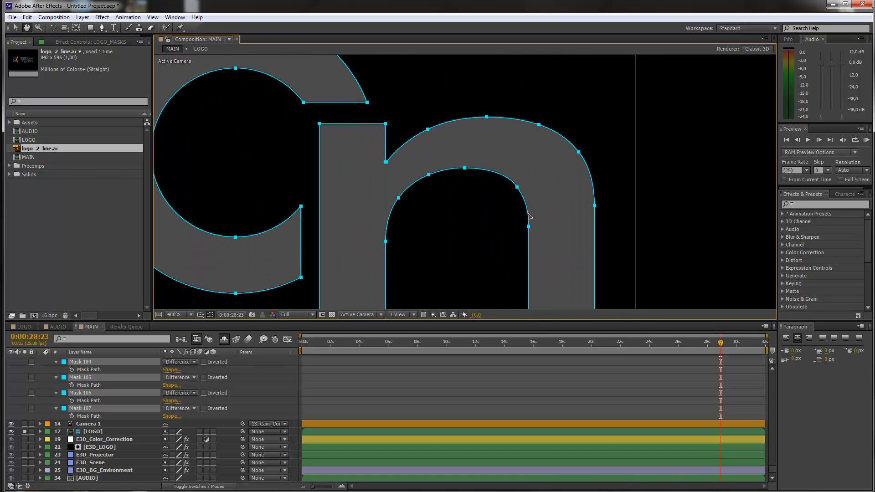
pyautogui.moveTo(361, 113); pyautogui.dragTo(674, 162)
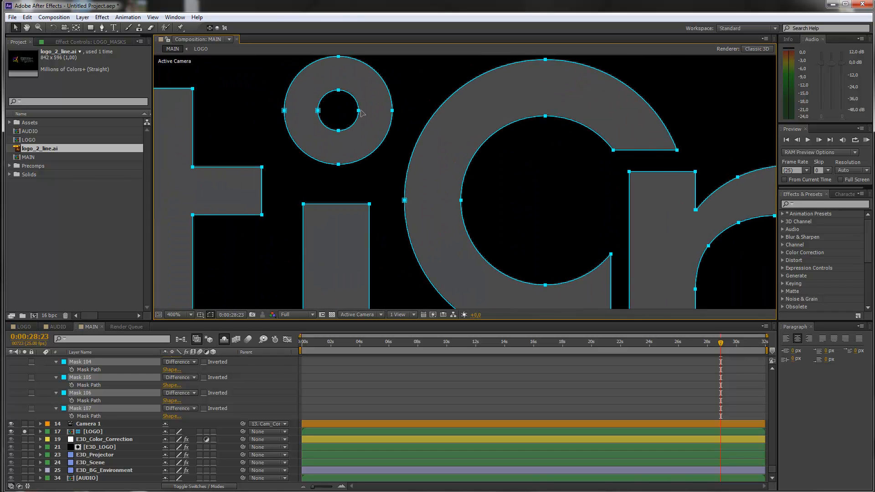
pyautogui.press(',')
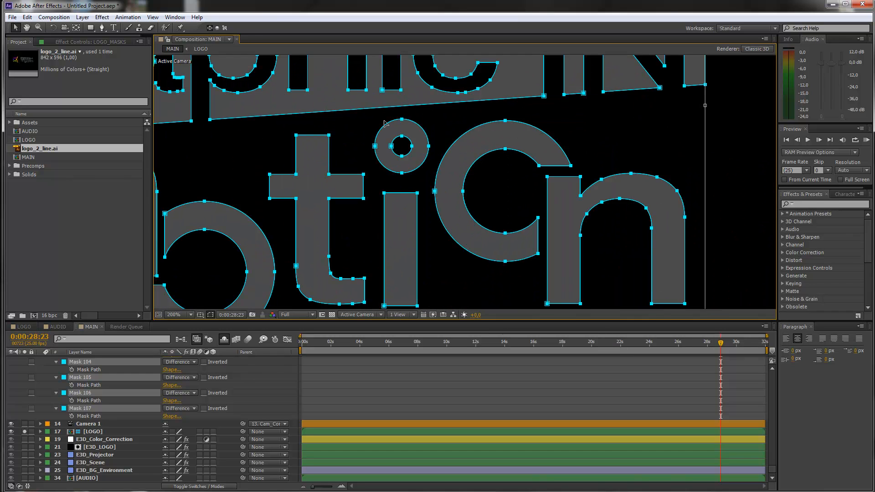
pyautogui.press(',')
pyautogui.press('space')
pyautogui.moveTo(300, 120); pyautogui.dragTo(477, 155)
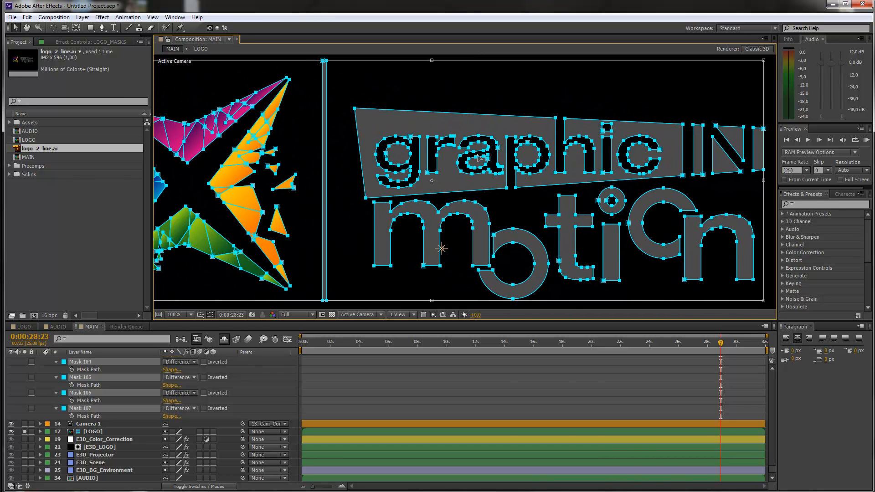
pyautogui.press(',')
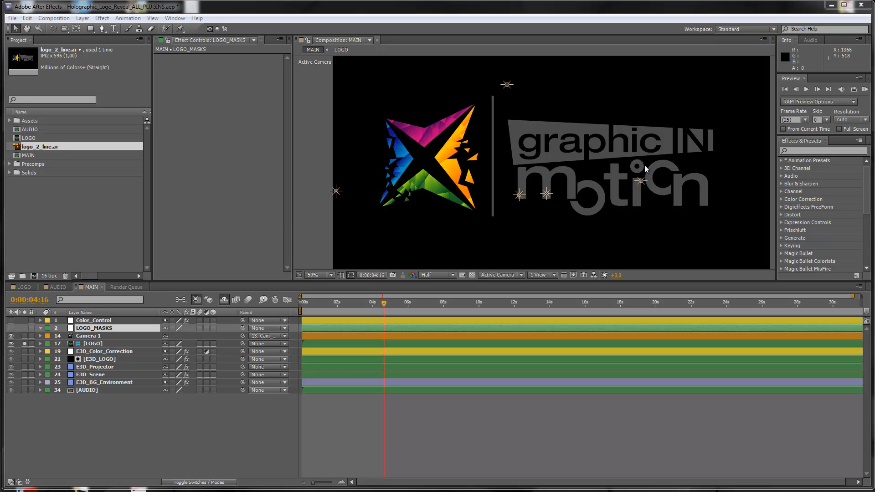
pyautogui.click(90, 345)
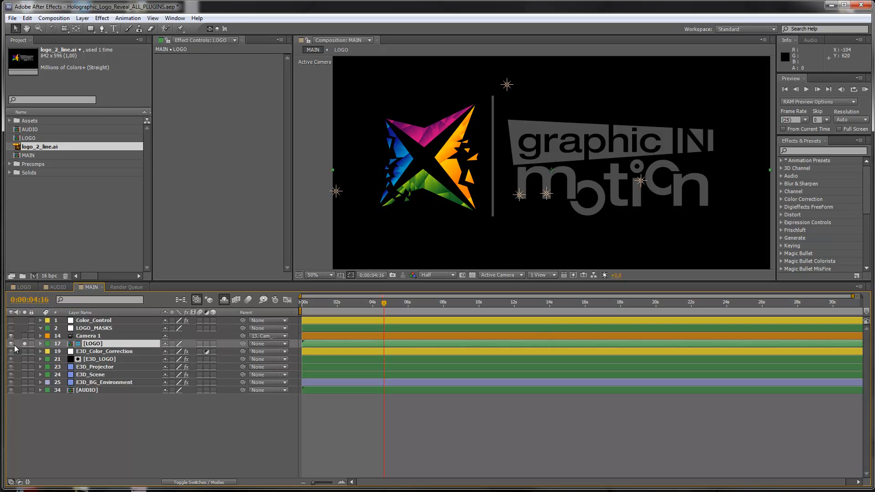
pyautogui.click(25, 344)
pyautogui.click(83, 20)
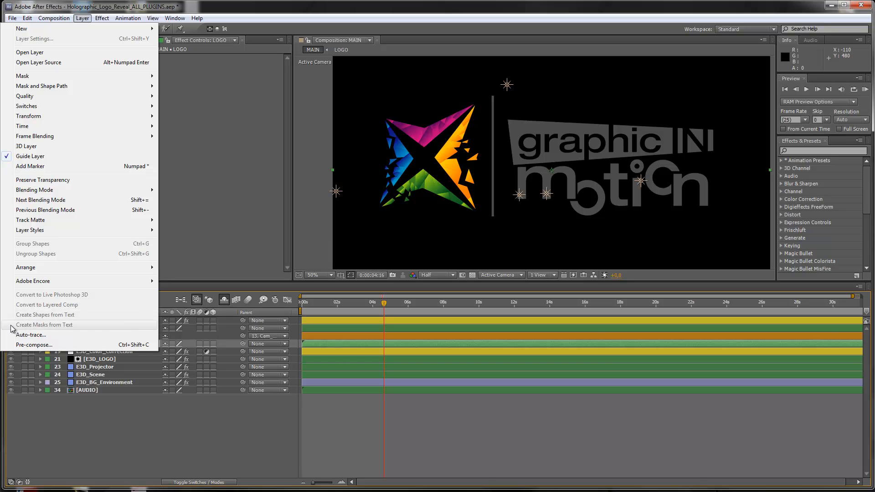
pyautogui.click(145, 435)
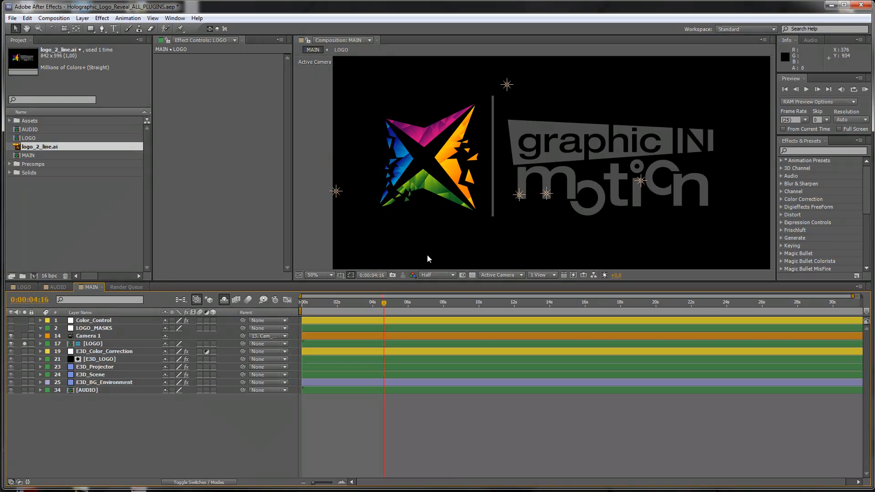
# Set the MAIN composition preview to Full resolution and magnify it to 200% around the wordmark.
pyautogui.click(444, 275)
pyautogui.click(439, 299)
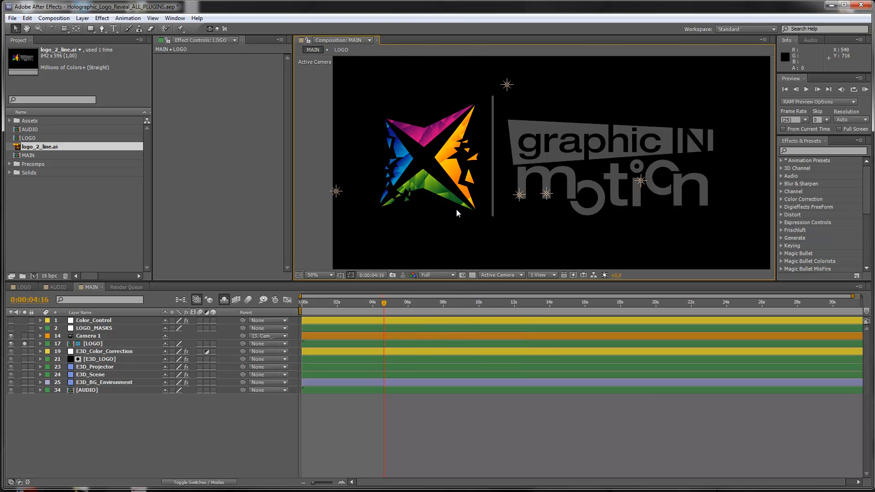
pyautogui.press('.')
pyautogui.press('.')
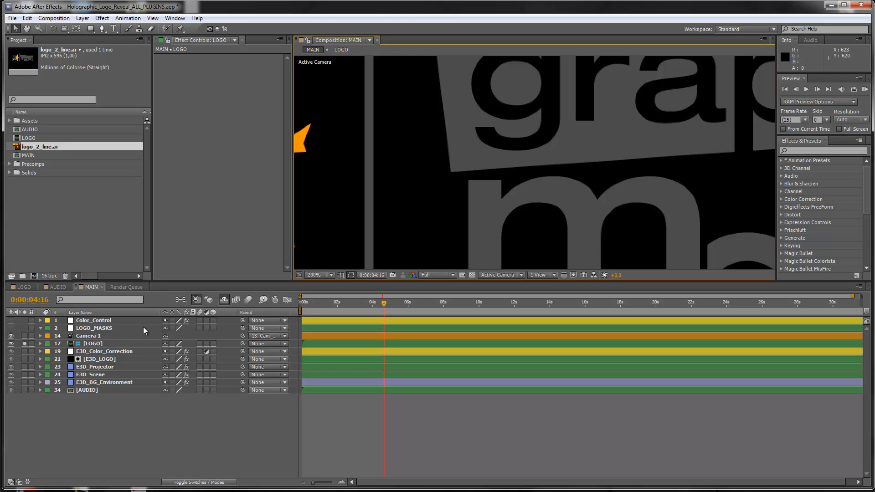
# Start an Auto-trace of the LOGO layer at the current frame, keeping the logo in view for the preview.
pyautogui.click(106, 344)
pyautogui.click(83, 18)
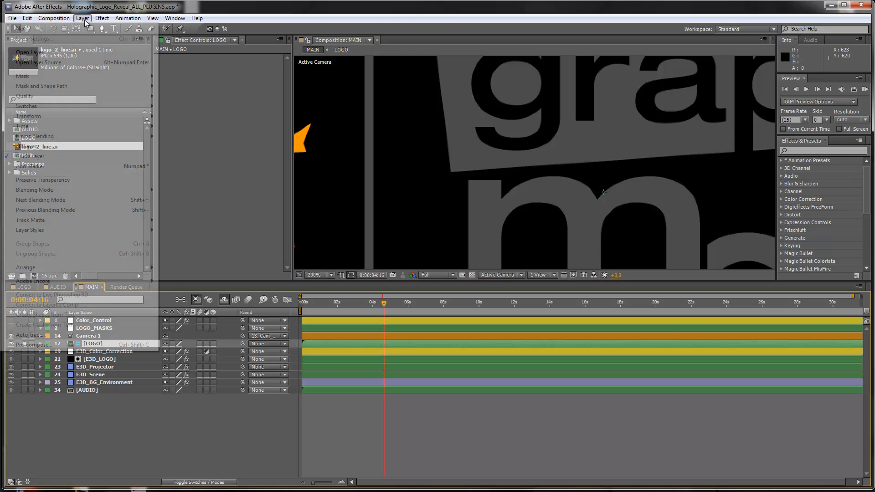
pyautogui.click(41, 335)
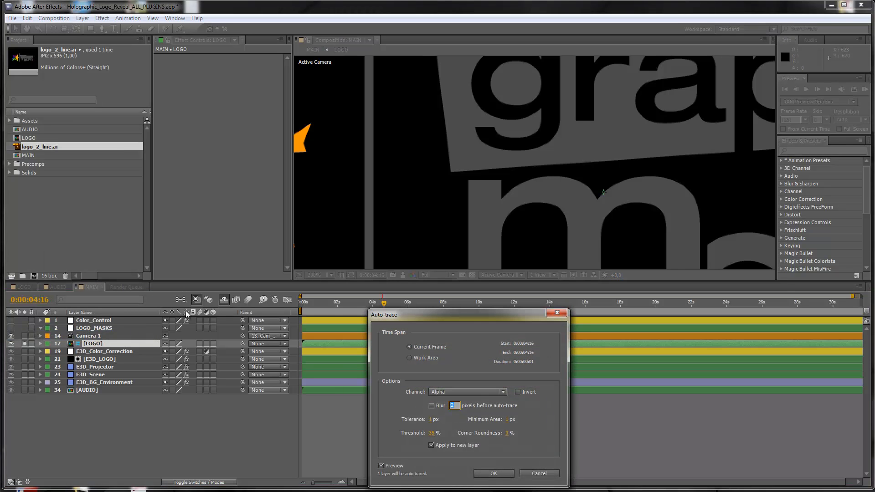
pyautogui.moveTo(477, 319)
pyautogui.mouseDown()
pyautogui.moveTo(427, 215)
pyautogui.moveTo(410, 197)
pyautogui.moveTo(409, 208)
pyautogui.mouseUp()
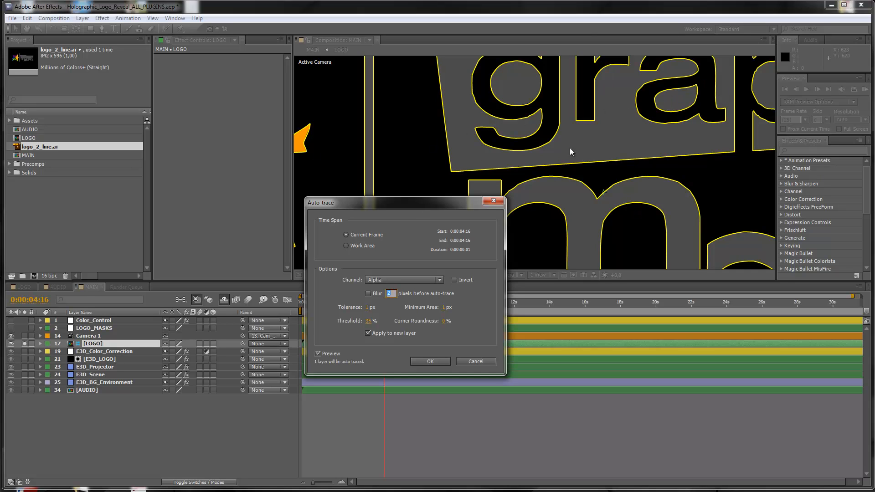
# Try the Luminance channel for the auto-trace and return it to Alpha with the blur turned off.
pyautogui.click(377, 280)
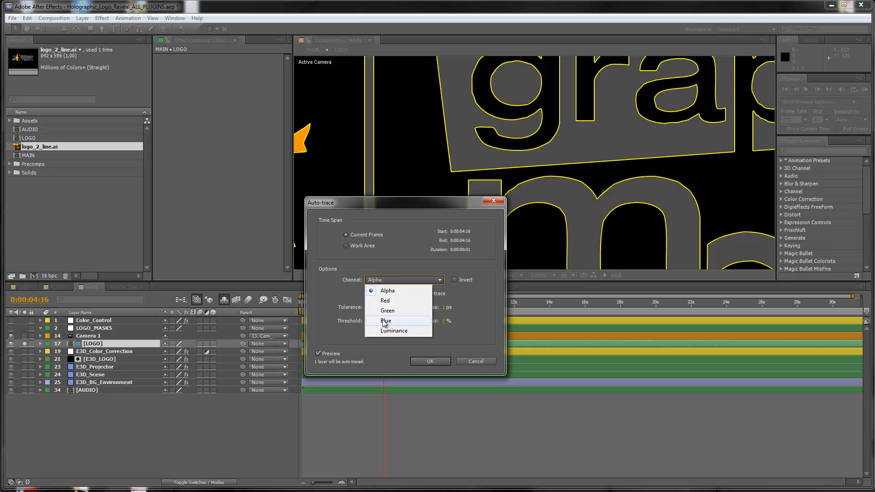
pyautogui.click(392, 330)
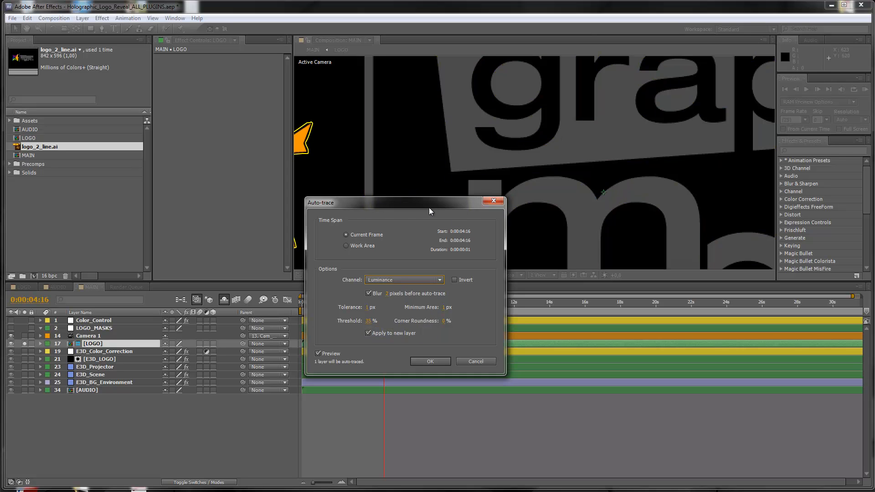
pyautogui.click(408, 282)
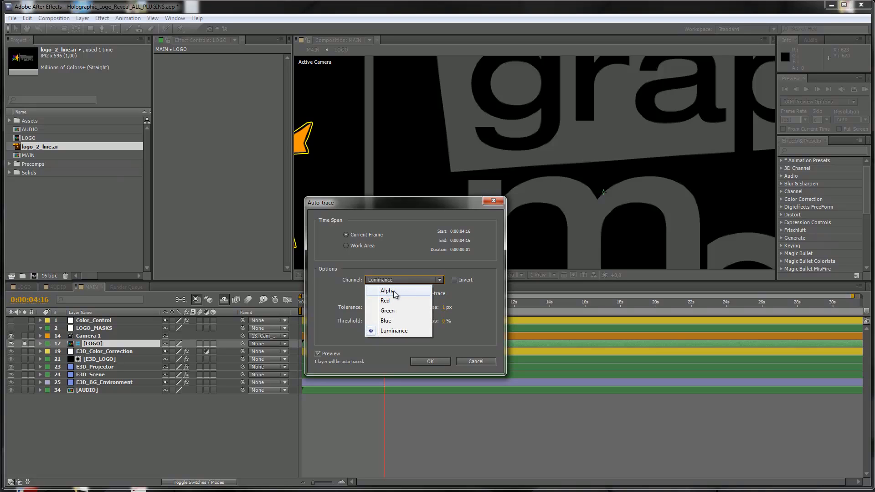
pyautogui.click(393, 291)
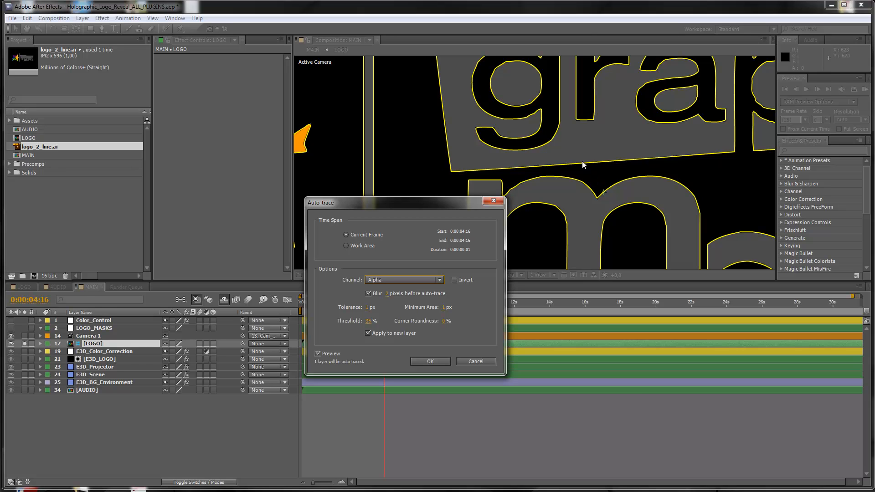
pyautogui.moveTo(429, 202); pyautogui.dragTo(436, 250)
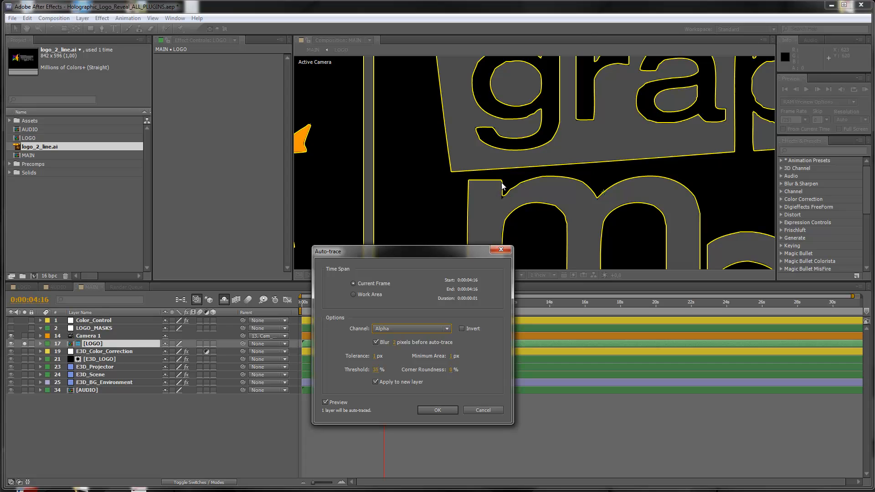
pyautogui.click(376, 342)
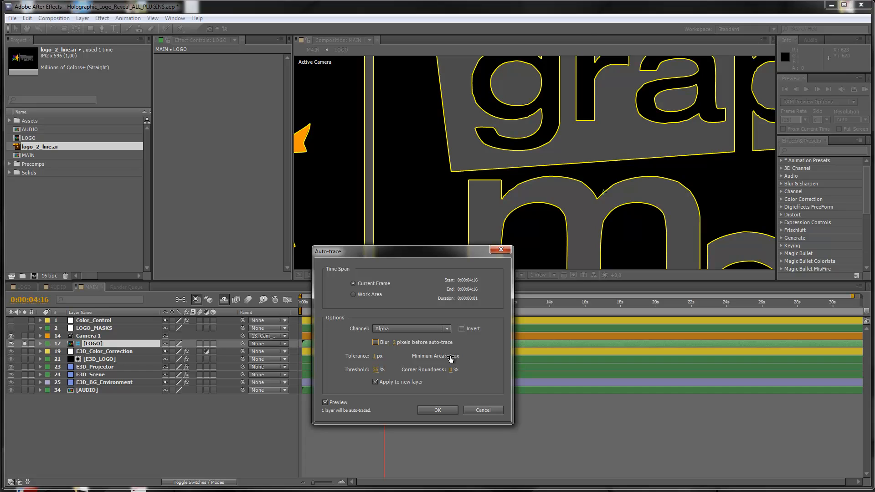
# Try higher and lower auto-trace threshold values, comparing how closely the outlines follow the letters.
pyautogui.click(376, 370)
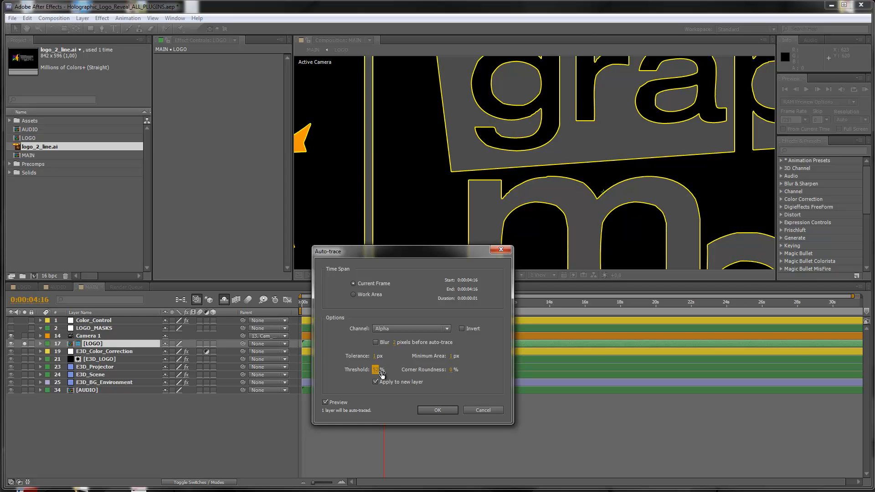
pyautogui.moveTo(376, 371); pyautogui.dragTo(385, 370)
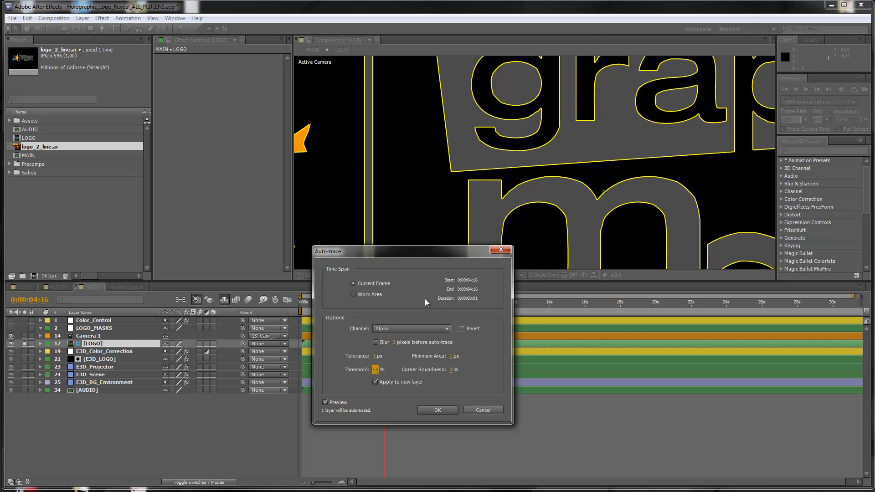
pyautogui.moveTo(379, 371); pyautogui.dragTo(341, 373)
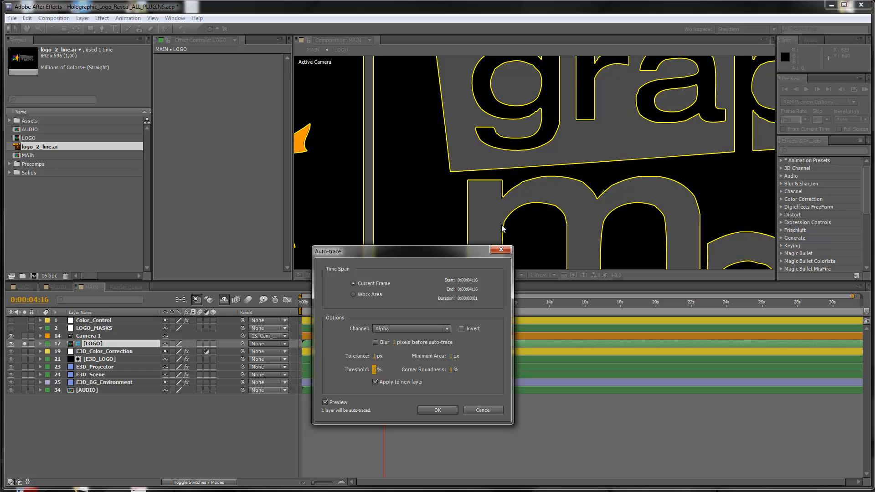
pyautogui.moveTo(377, 371)
pyautogui.mouseDown()
pyautogui.moveTo(402, 371)
pyautogui.moveTo(386, 373)
pyautogui.mouseUp()
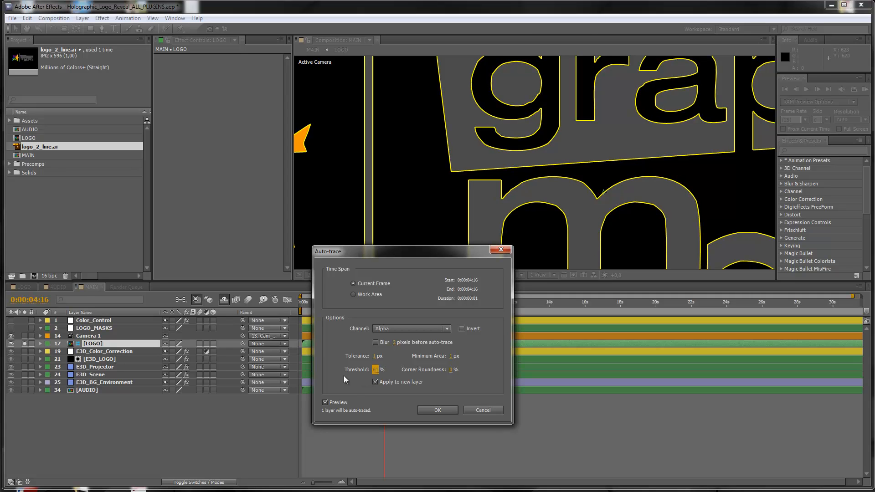
# Set the auto-trace threshold to 75% and trace the logo's alpha to a new layer.
pyautogui.click(377, 370)
pyautogui.click(374, 369)
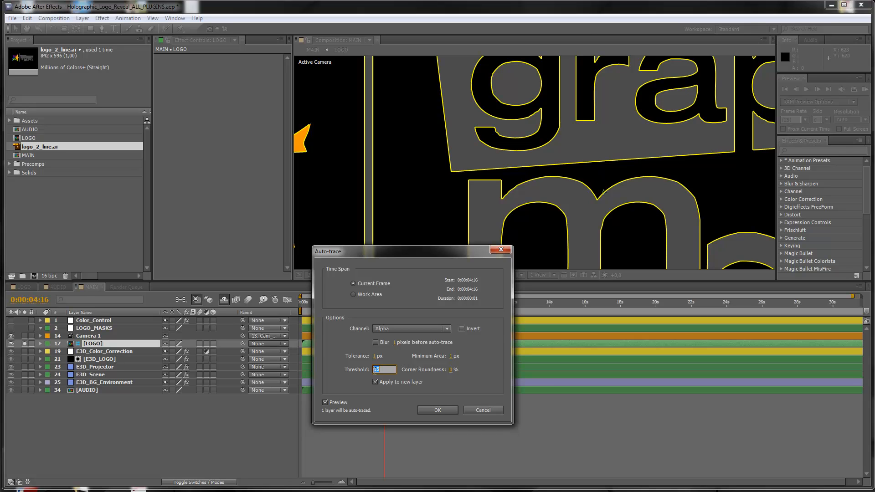
pyautogui.write('75')
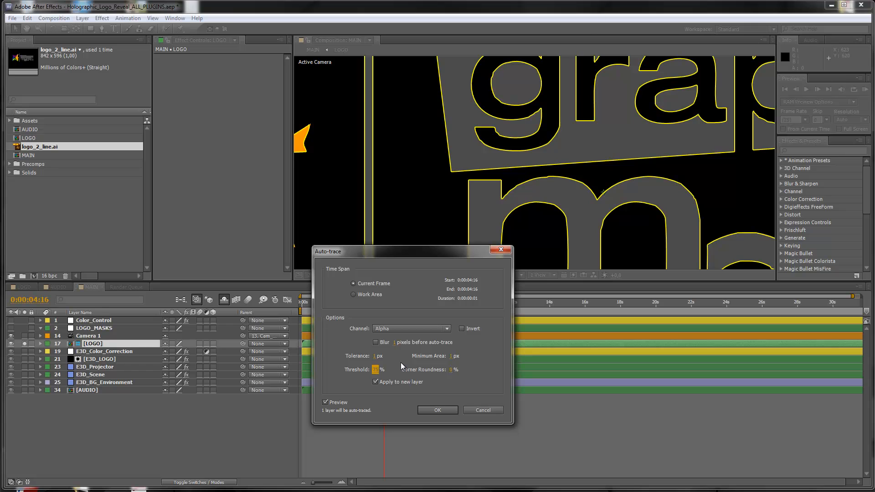
pyautogui.press('Return')
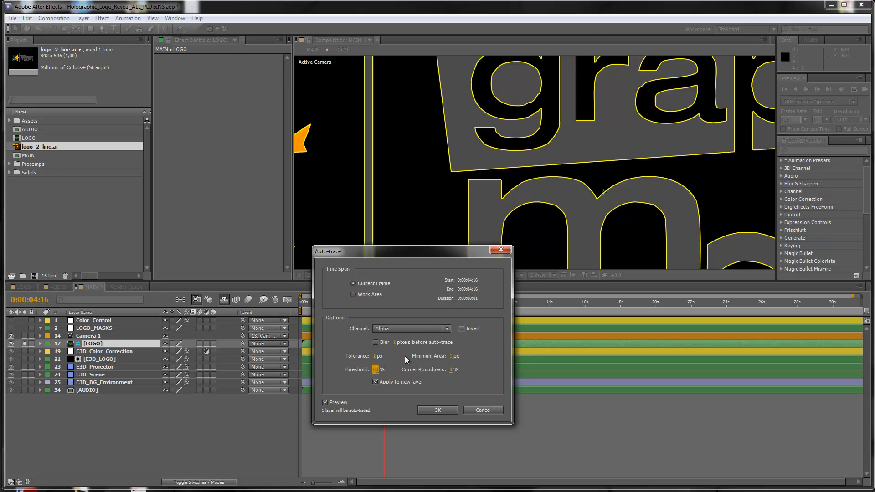
pyautogui.click(437, 410)
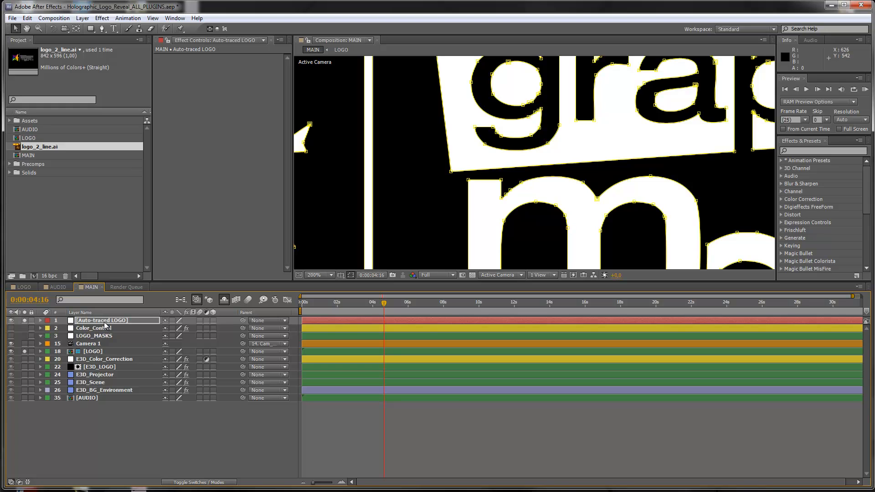
# Copy all the masks of the Auto-traced LOGO layer onto the LOGO_MASKS layer.
pyautogui.click(119, 321)
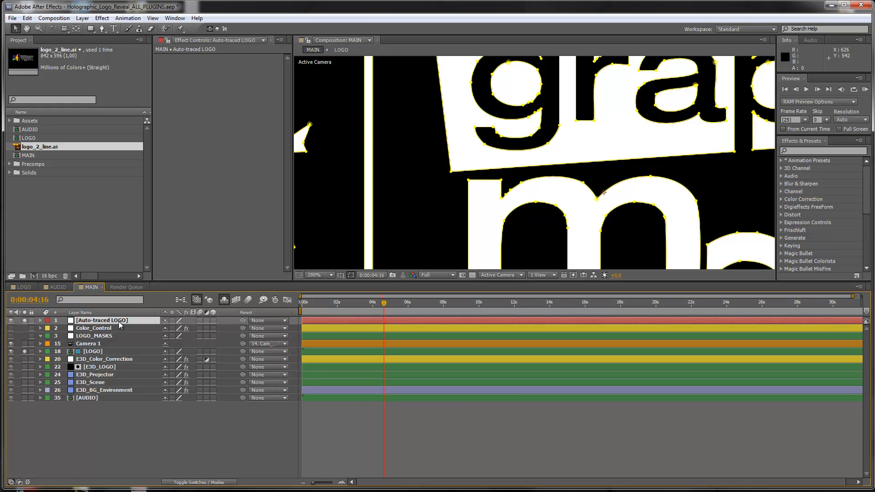
pyautogui.press('m')
pyautogui.scroll(-6, 91, 360)
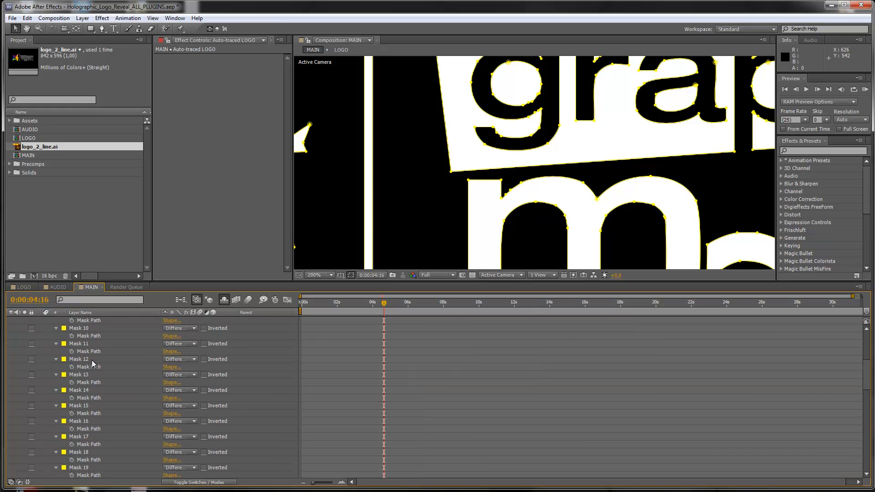
pyautogui.scroll(-10, 92, 363)
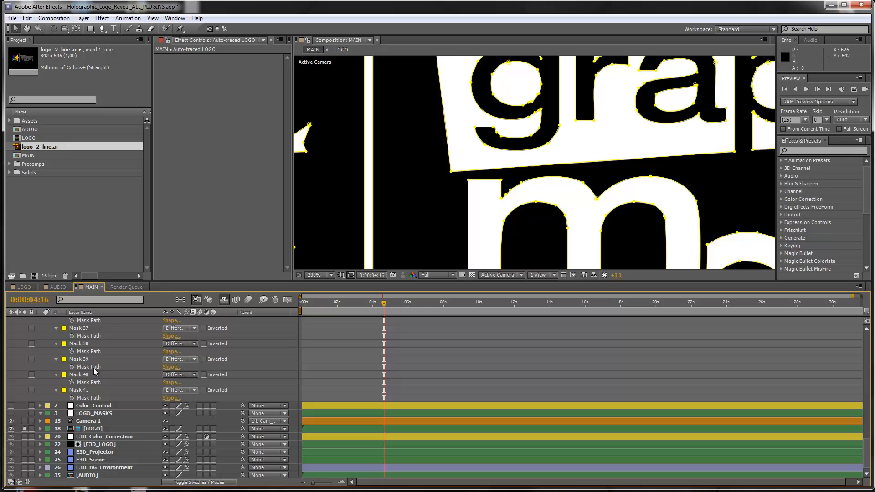
pyautogui.keyDown('shift'); pyautogui.click(86, 390); pyautogui.keyUp('shift')
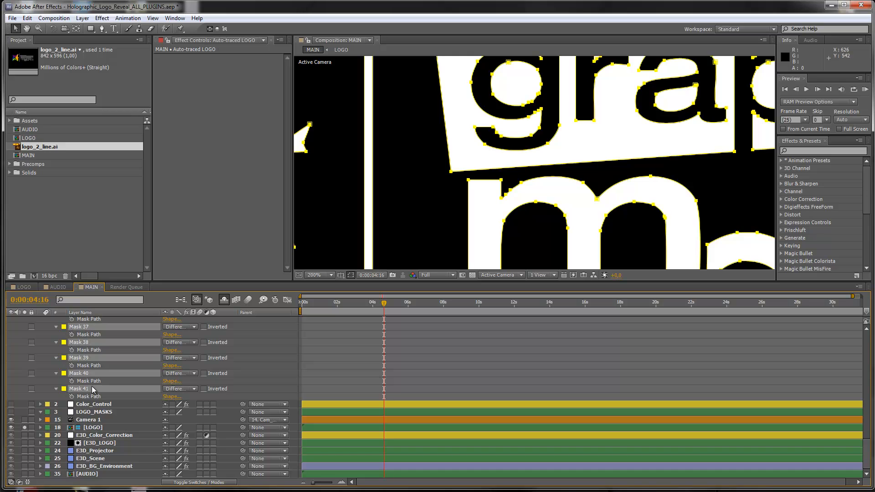
pyautogui.scroll(8, 92, 390)
pyautogui.scroll(-4, 482, 193)
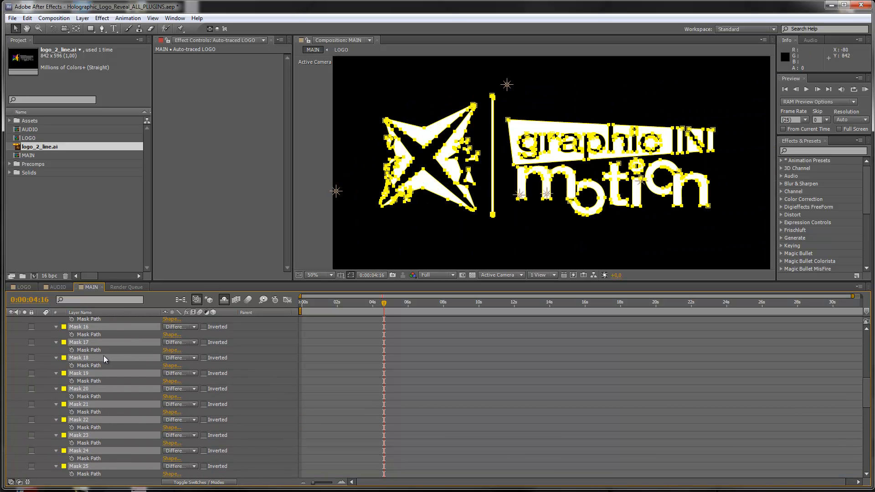
pyautogui.scroll(-10, 102, 356)
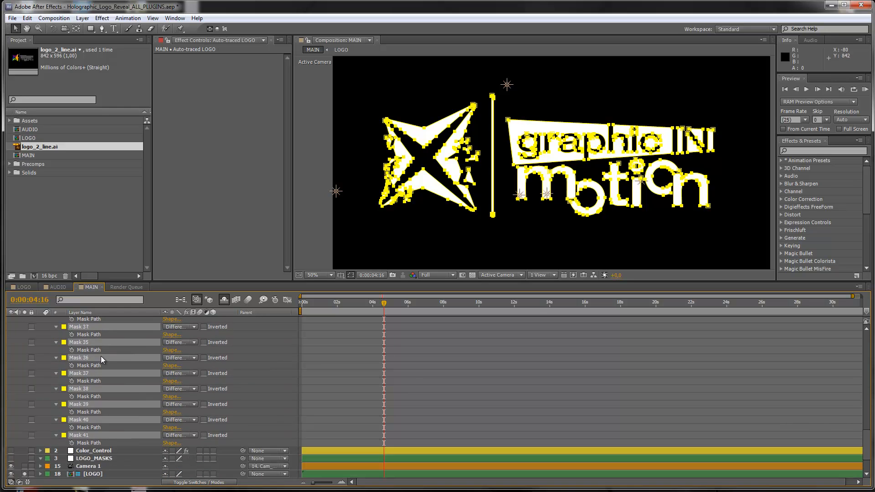
pyautogui.click(90, 412)
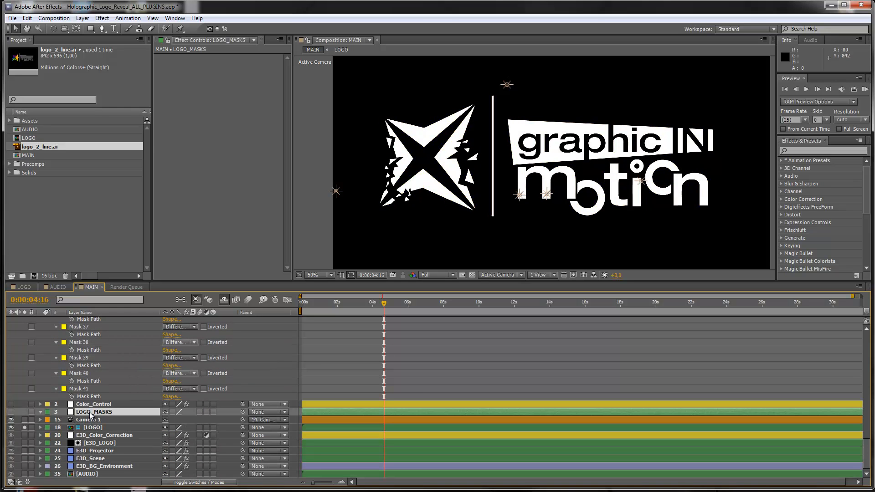
pyautogui.hotkey('ctrl', 'v')
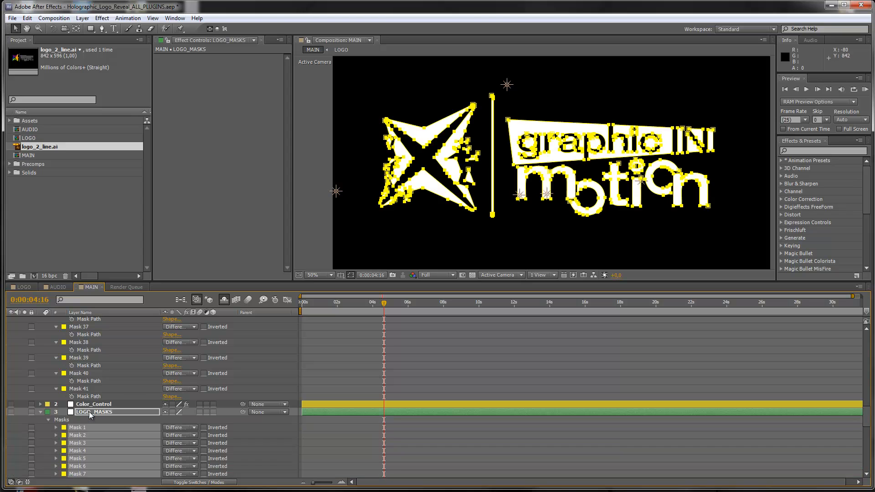
# Delete the Auto-traced LOGO layer from the MAIN composition.
pyautogui.scroll(7, 73, 385)
pyautogui.scroll(8, 74, 385)
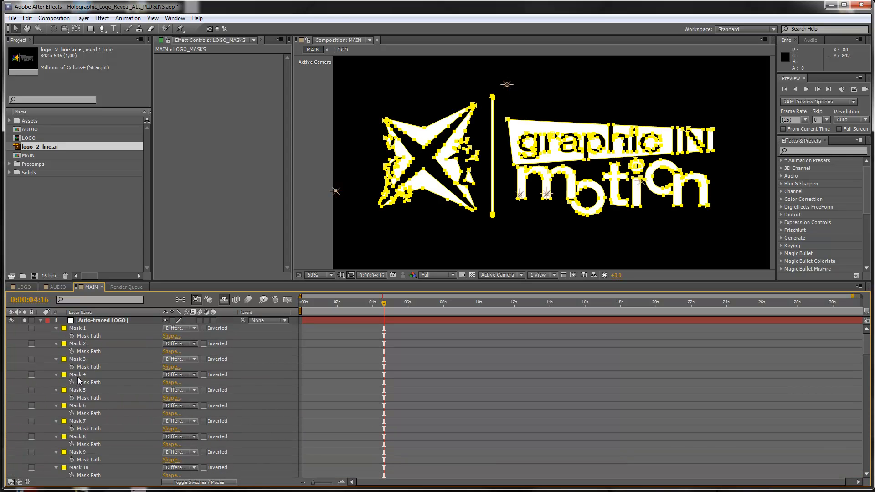
pyautogui.click(105, 321)
pyautogui.press('Delete')
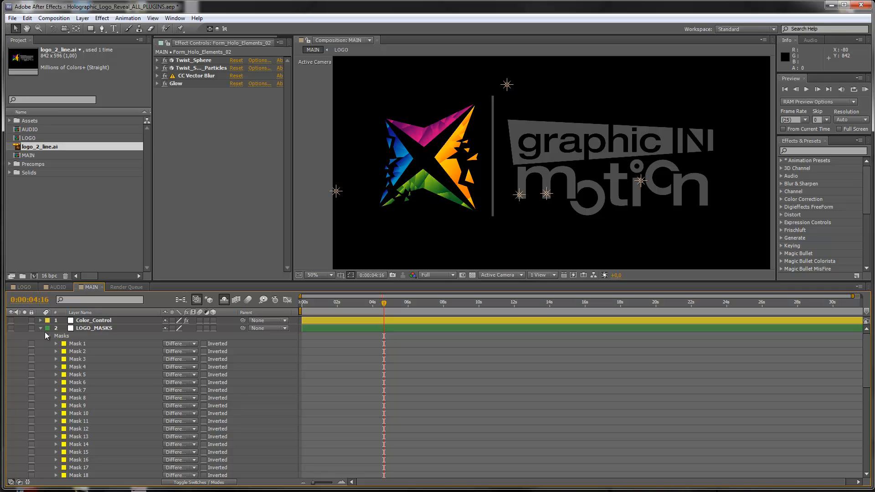
# Collapse the mask list of the LOGO_MASKS layer, and unsolo and hide the LOGO layer.
pyautogui.click(199, 300)
pyautogui.click(89, 327)
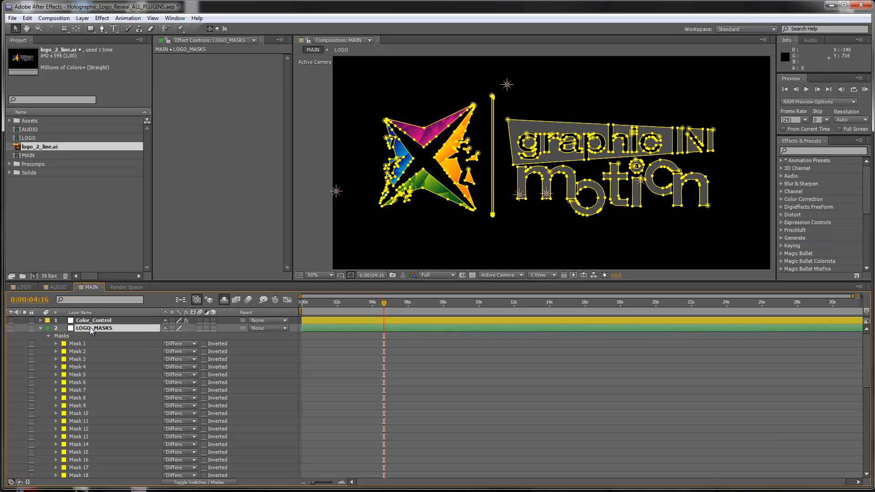
pyautogui.click(39, 329)
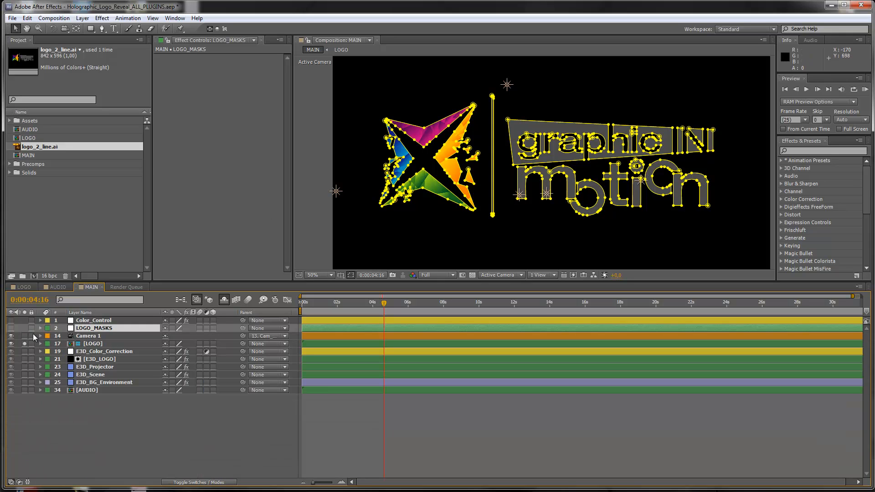
pyautogui.click(11, 344)
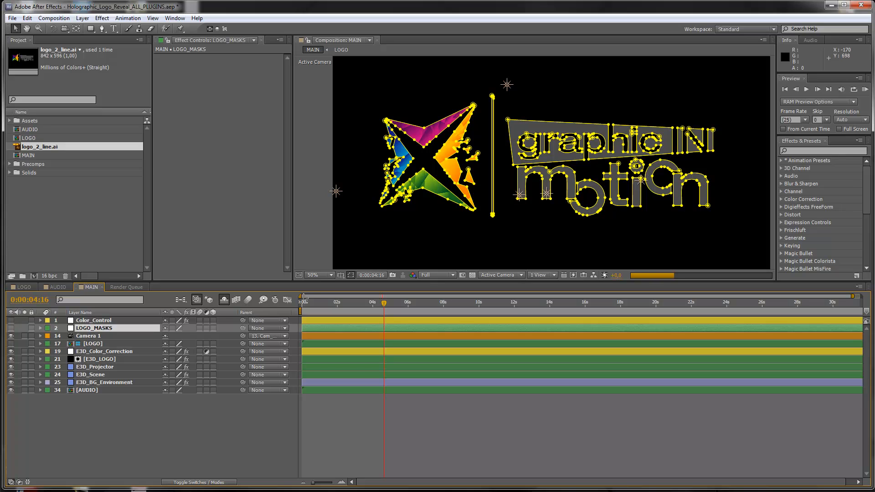
# View the extruded 3D logo at 0:00:28:00 with no layer selected, enlarging it to inspect its edges.
pyautogui.click(798, 309)
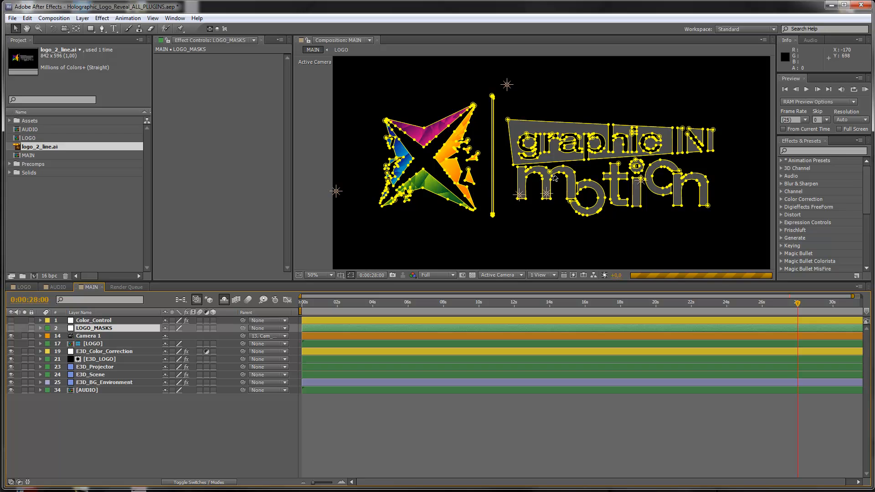
pyautogui.click(103, 418)
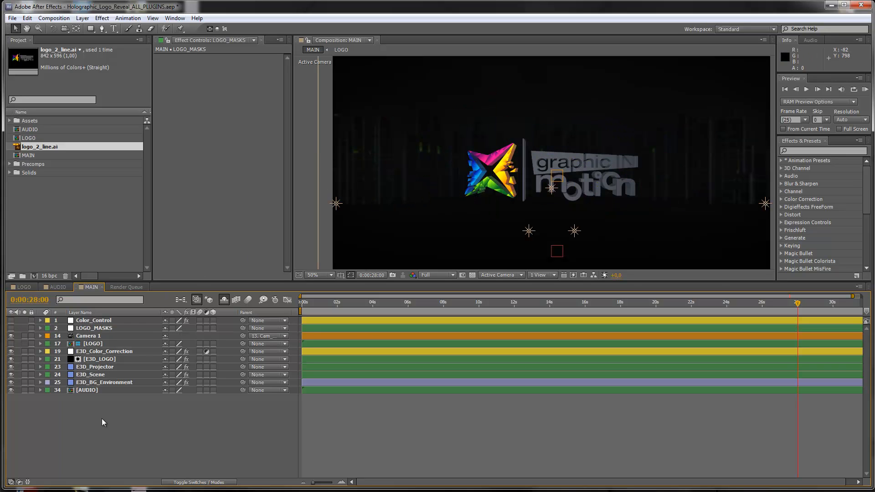
pyautogui.scroll(4, 578, 180)
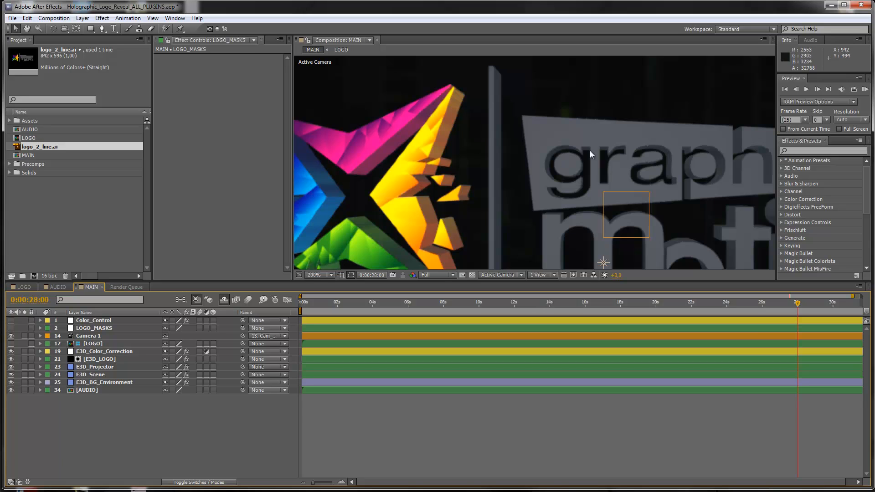
pyautogui.scroll(-2, 726, 249)
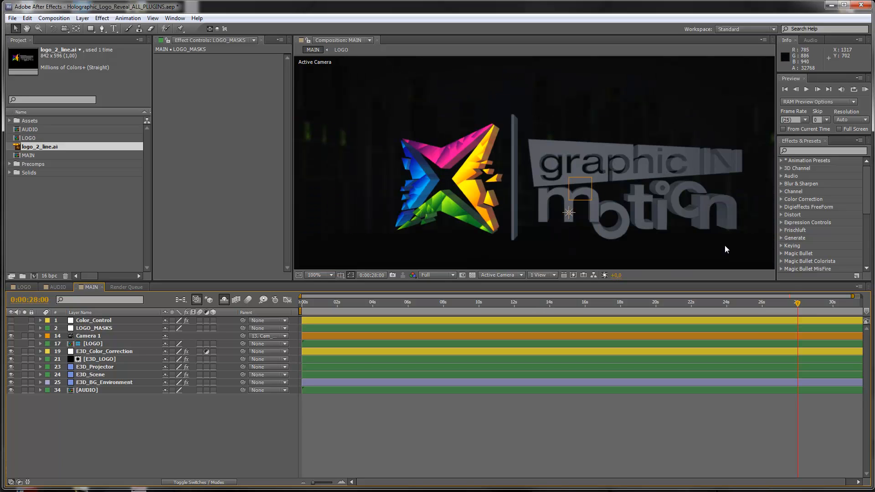
# Examine the extruded letters of the logo up close at 0:00:29:14 for edge irregularities.
pyautogui.click(815, 303)
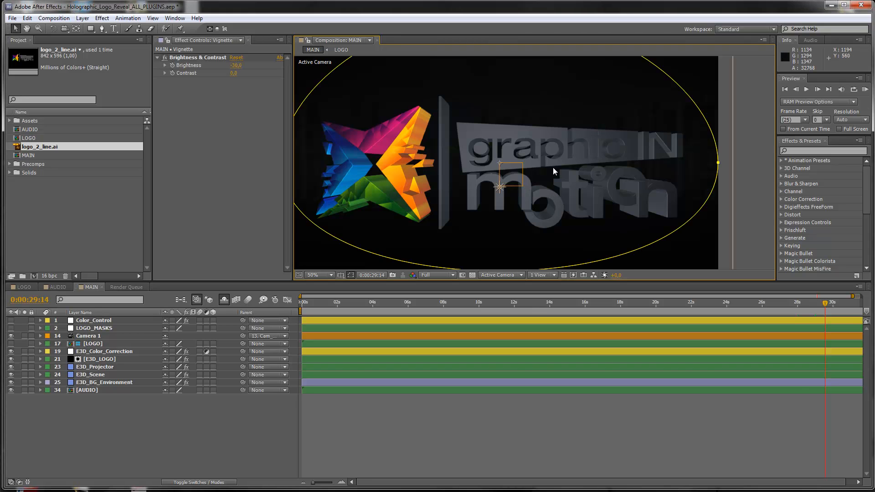
pyautogui.scroll(1, 554, 168)
pyautogui.scroll(1, 613, 158)
pyautogui.press('space')
pyautogui.moveTo(613, 155); pyautogui.dragTo(471, 173)
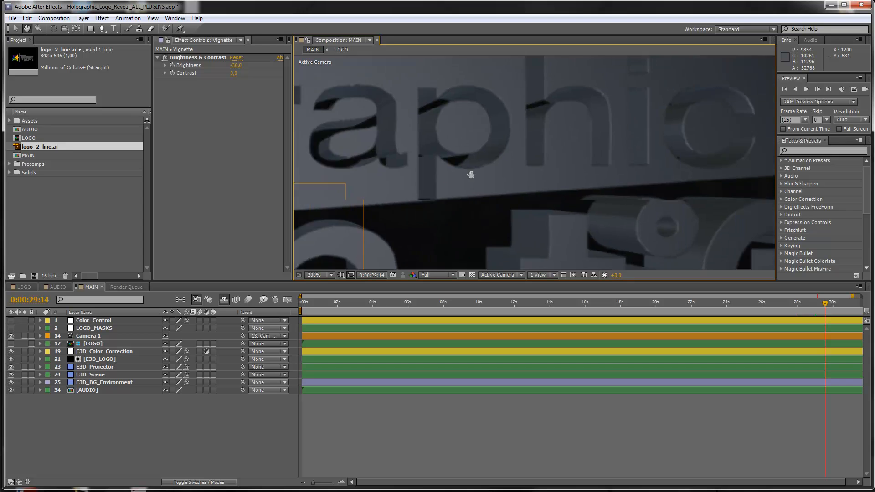
pyautogui.moveTo(532, 165); pyautogui.dragTo(410, 176)
pyautogui.moveTo(584, 165); pyautogui.dragTo(510, 111)
pyautogui.moveTo(605, 182); pyautogui.dragTo(570, 125)
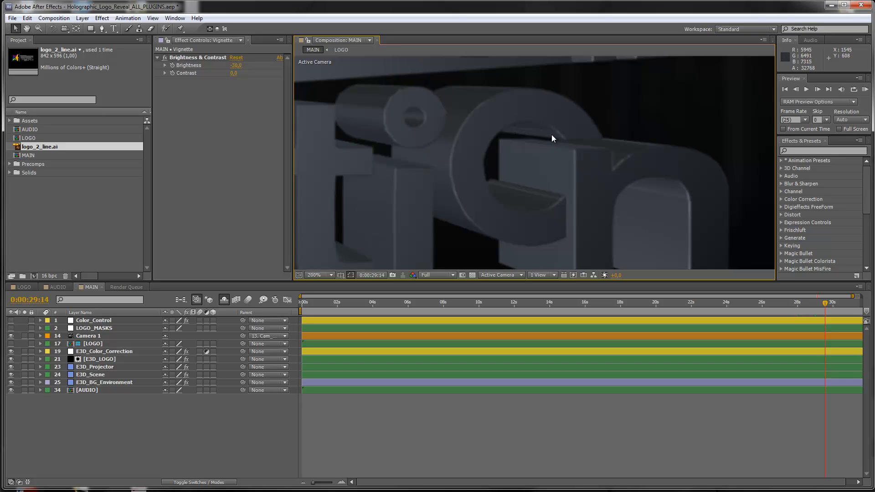
pyautogui.scroll(-4, 547, 126)
pyautogui.press('h')
pyautogui.scroll(2, 621, 136)
pyautogui.press('v')
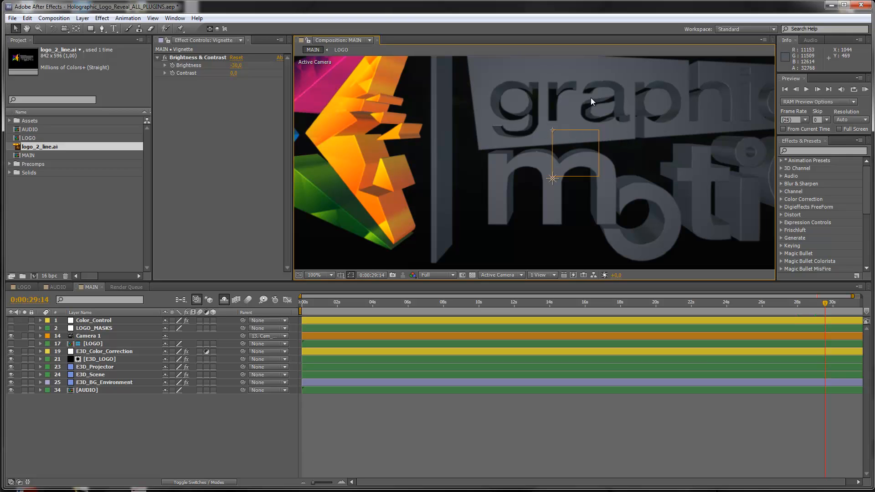
# Make the LOGO_MASKS layer visible and solo it.
pyautogui.click(101, 328)
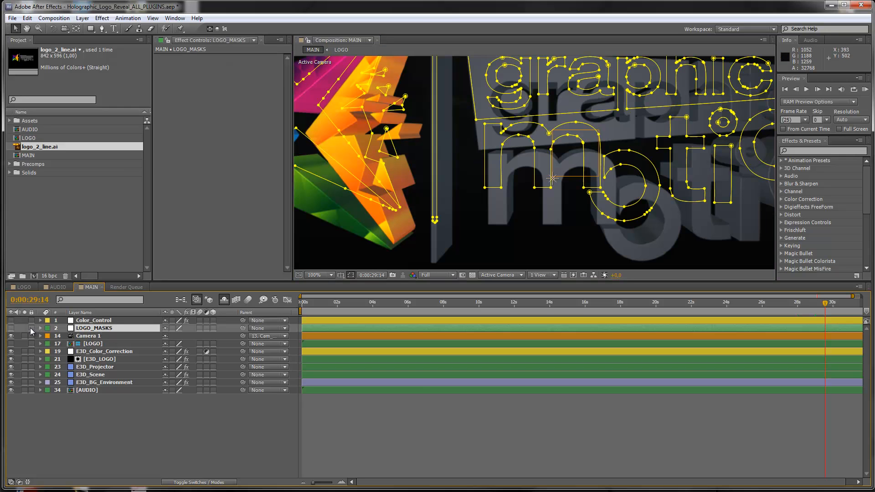
pyautogui.click(11, 328)
pyautogui.click(24, 328)
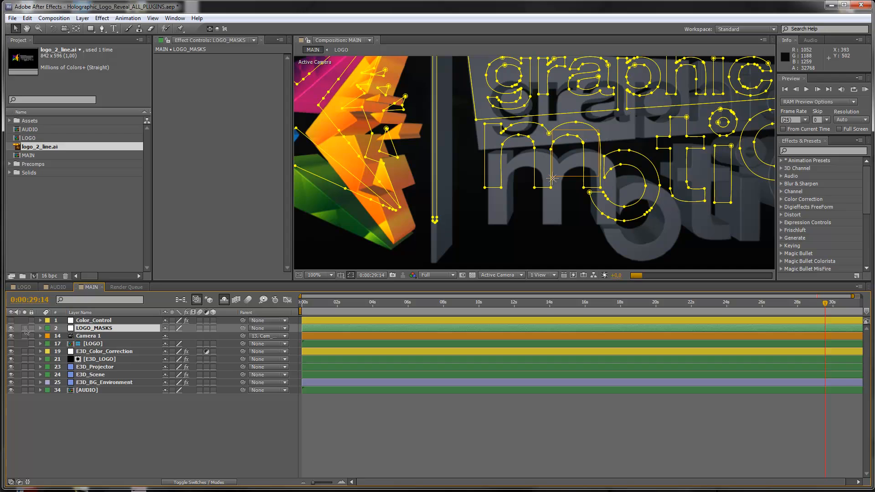
# Smooth the inner outline of the letter p in "graphic" by adjusting its mask points and handles.
pyautogui.press('.')
pyautogui.press('.')
pyautogui.press('h')
pyautogui.moveTo(620, 114); pyautogui.dragTo(452, 216)
pyautogui.moveTo(600, 154); pyautogui.dragTo(568, 192)
pyautogui.press('v')
pyautogui.press('.')
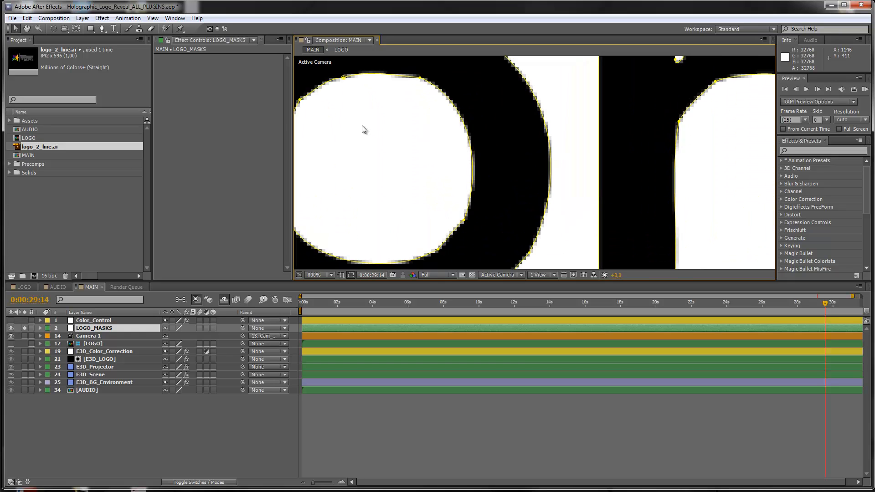
pyautogui.click(464, 221)
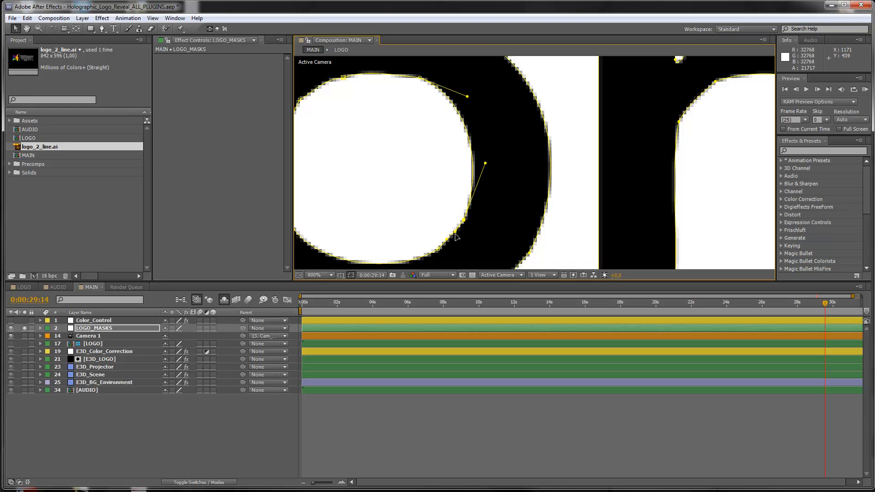
pyautogui.click(419, 78)
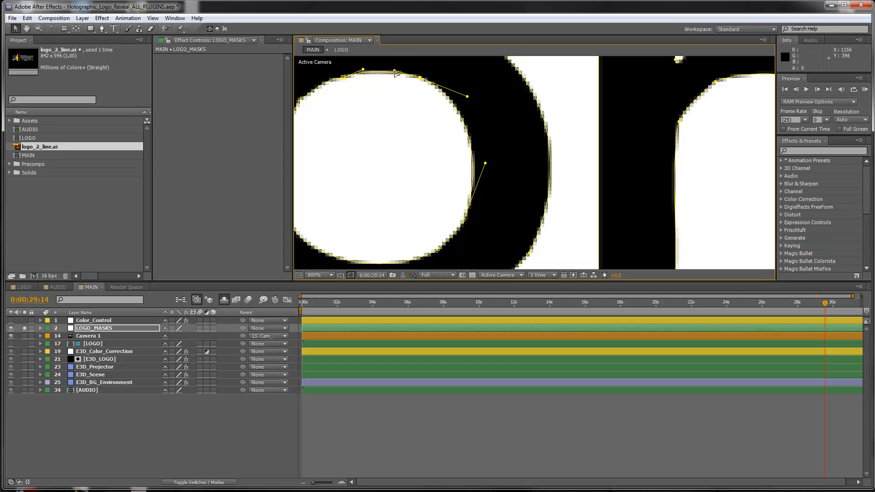
pyautogui.click(344, 78)
pyautogui.moveTo(323, 79); pyautogui.dragTo(300, 101)
# Examine the traced mask outlines of the remaining letters in "graphic IN motion".
pyautogui.moveTo(469, 106); pyautogui.dragTo(549, 104)
pyautogui.scroll(-1, 550, 107)
pyautogui.moveTo(655, 131); pyautogui.dragTo(476, 169)
pyautogui.moveTo(600, 147); pyautogui.dragTo(445, 142)
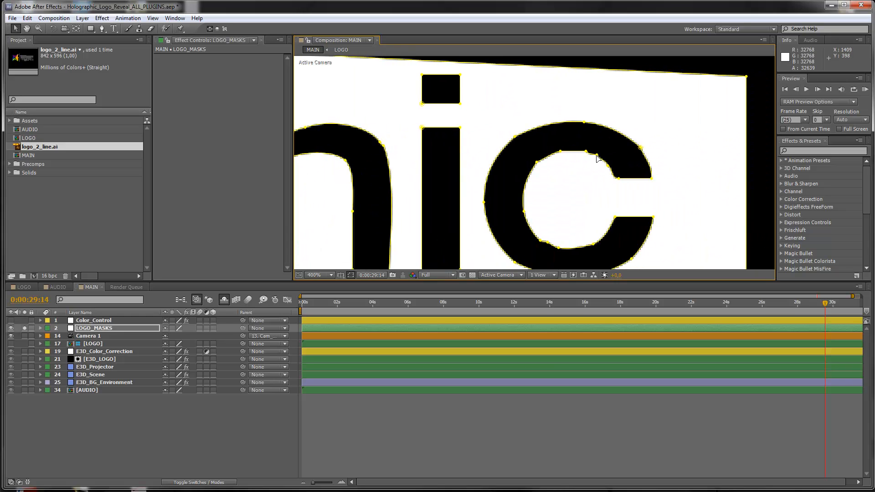
pyautogui.scroll(-2, 592, 170)
pyautogui.moveTo(543, 168); pyautogui.dragTo(598, 145)
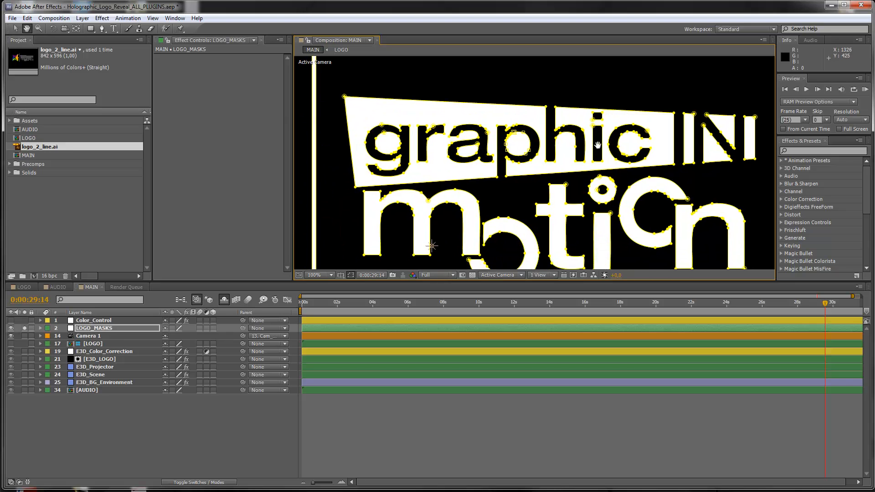
pyautogui.scroll(-2, 597, 145)
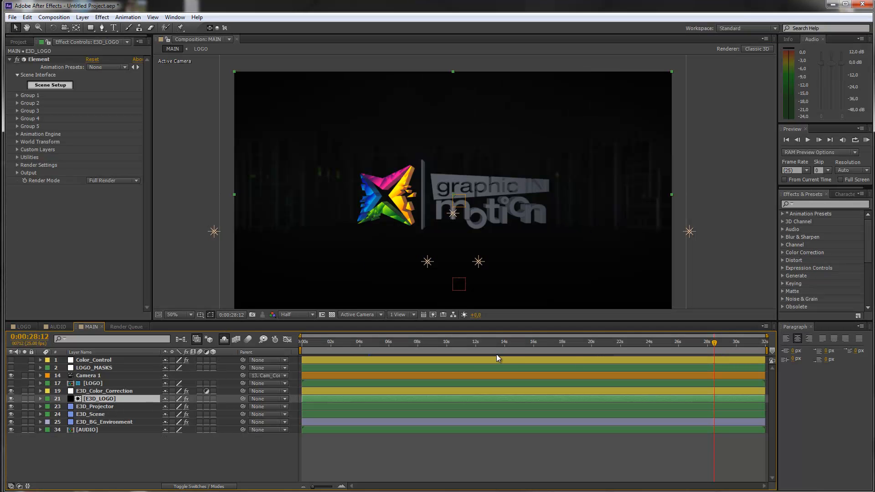
# Go to 0:00:14:01 in the MAIN composition and make the LOGO layer visible over the scene.
pyautogui.click(506, 343)
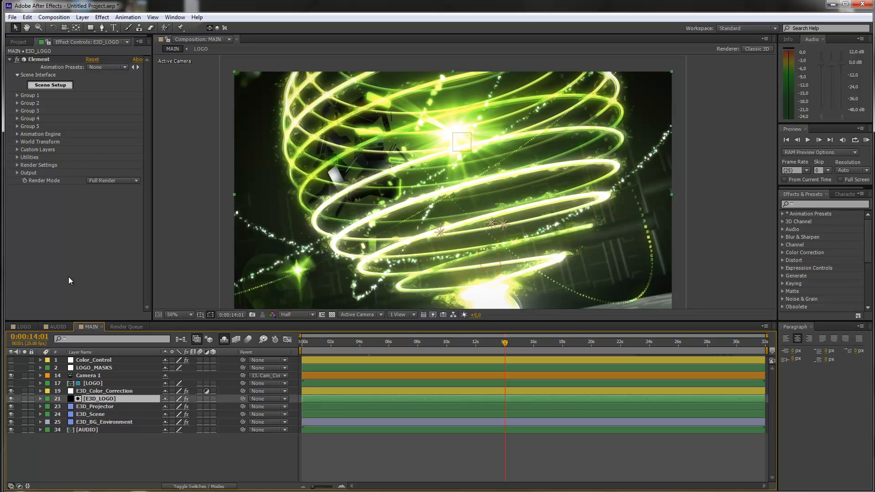
pyautogui.click(86, 361)
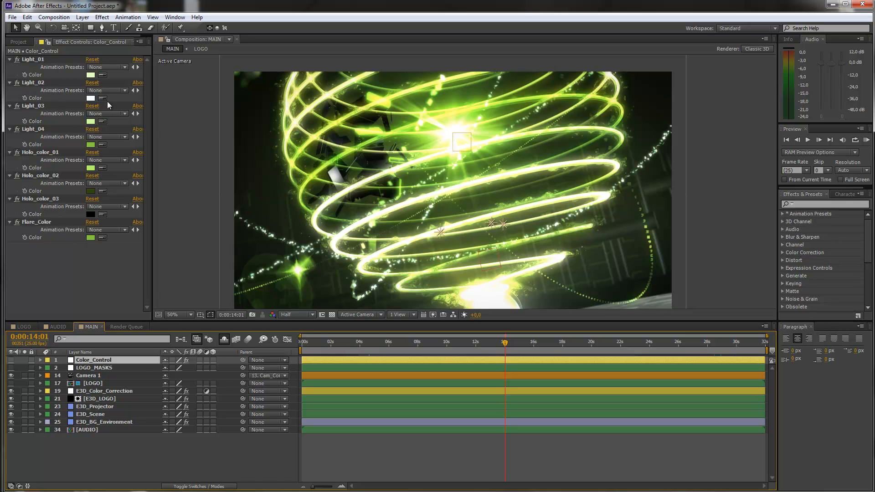
pyautogui.click(100, 383)
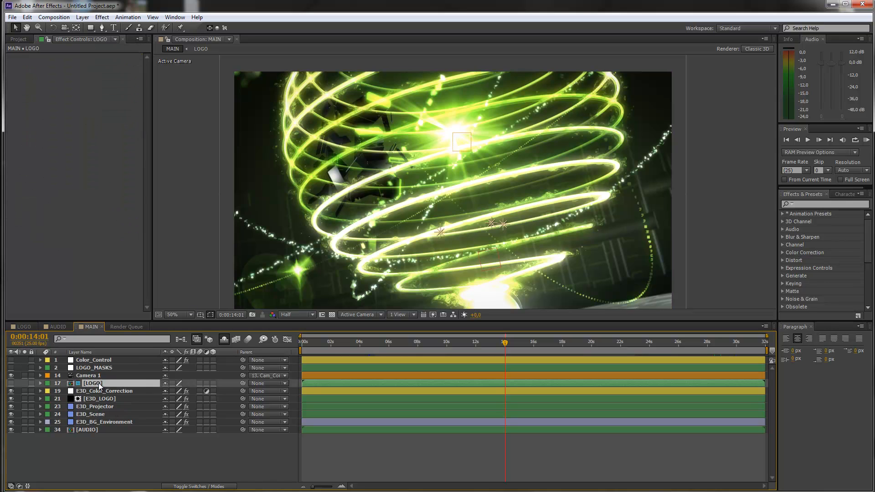
pyautogui.click(11, 383)
pyautogui.click(25, 383)
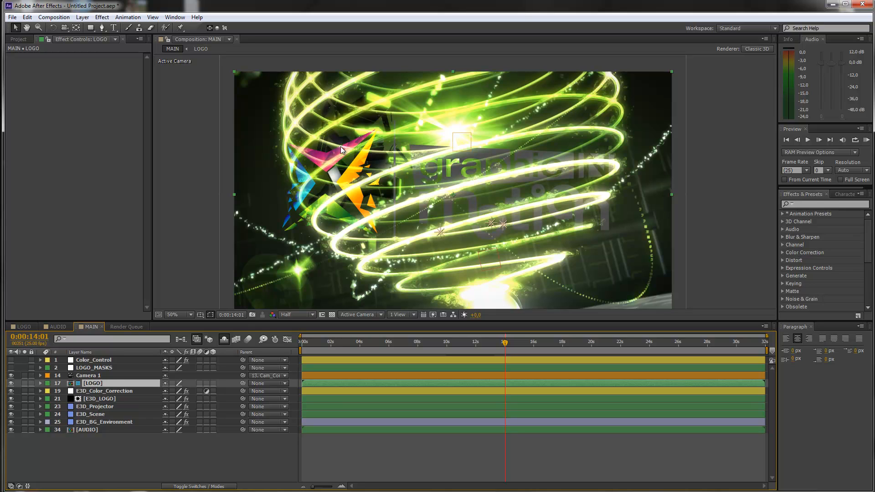
# Set Holo_color_01 on the Color_Control layer to the magenta sampled from the logo.
pyautogui.click(109, 361)
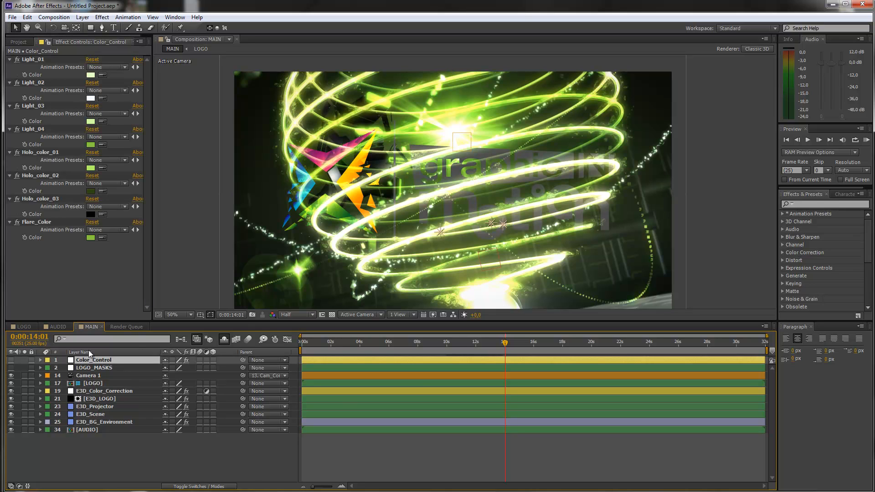
pyautogui.click(103, 167)
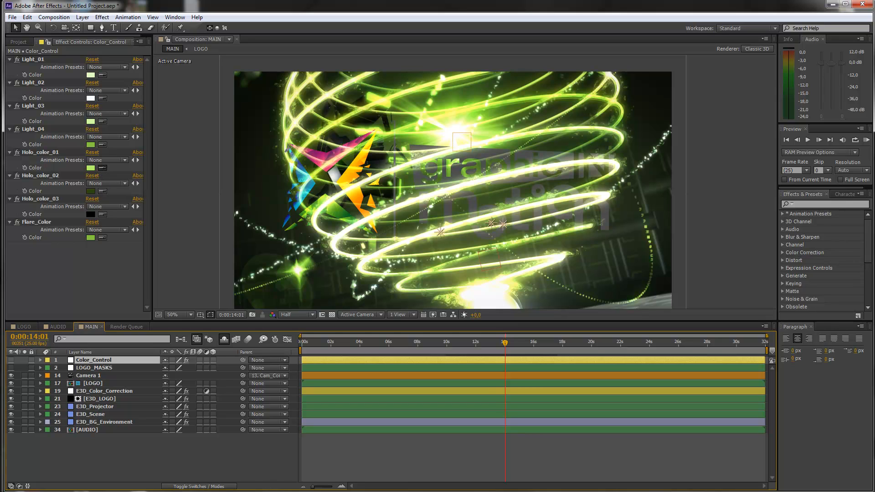
pyautogui.click(325, 155)
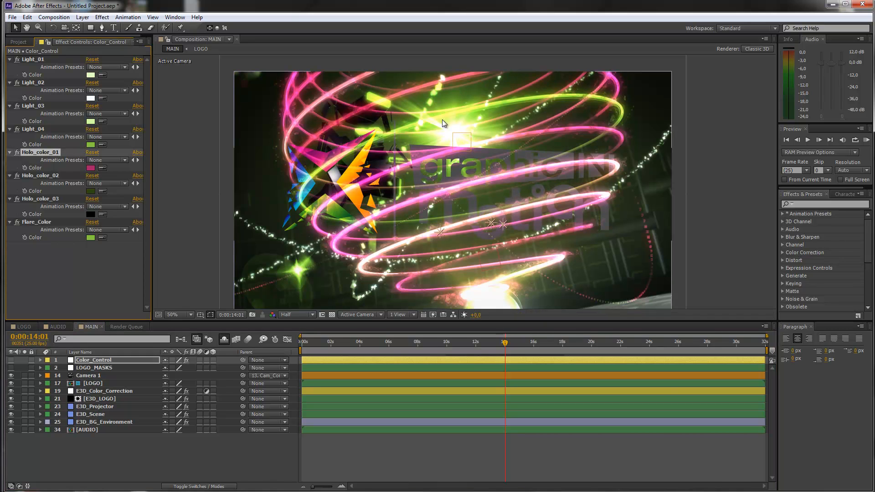
# Sample the logo's blue for Holo_color_02, and shift its hue to 209° (096AC4).
pyautogui.click(90, 191)
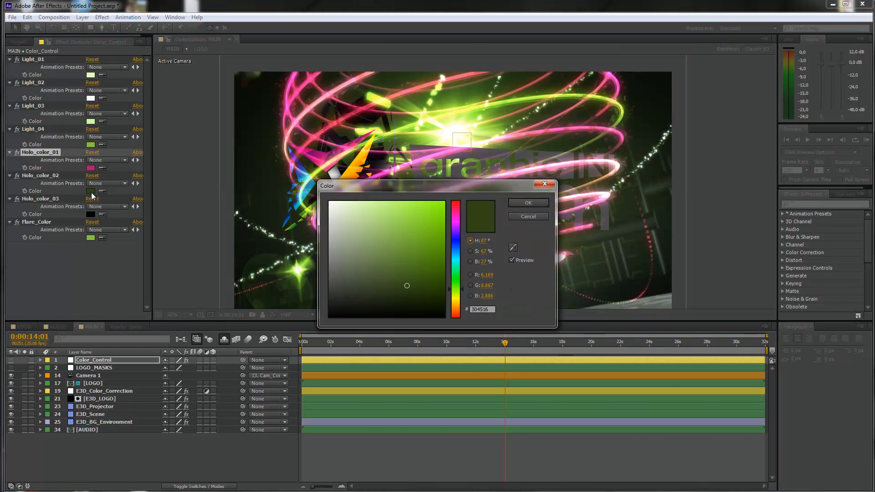
pyautogui.click(528, 216)
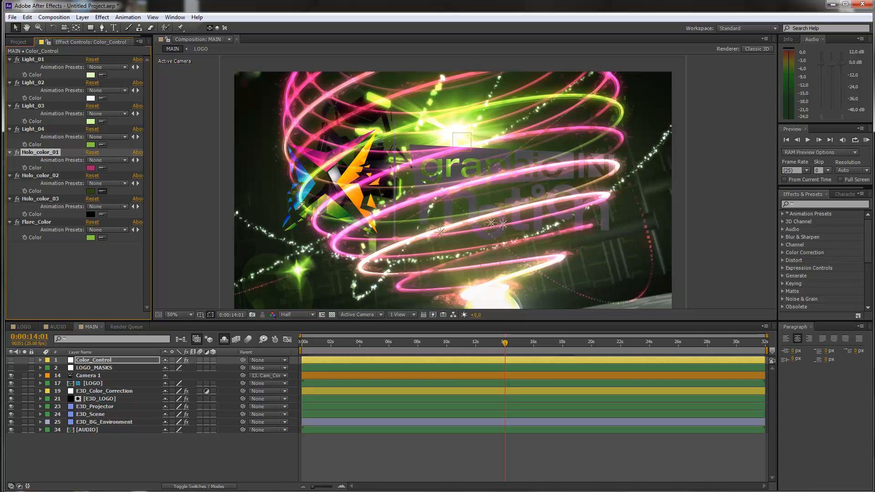
pyautogui.click(296, 210)
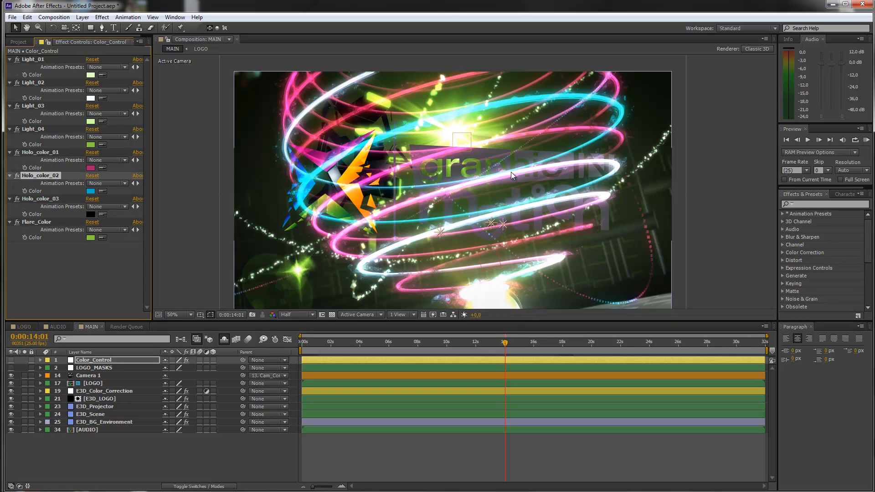
pyautogui.click(90, 192)
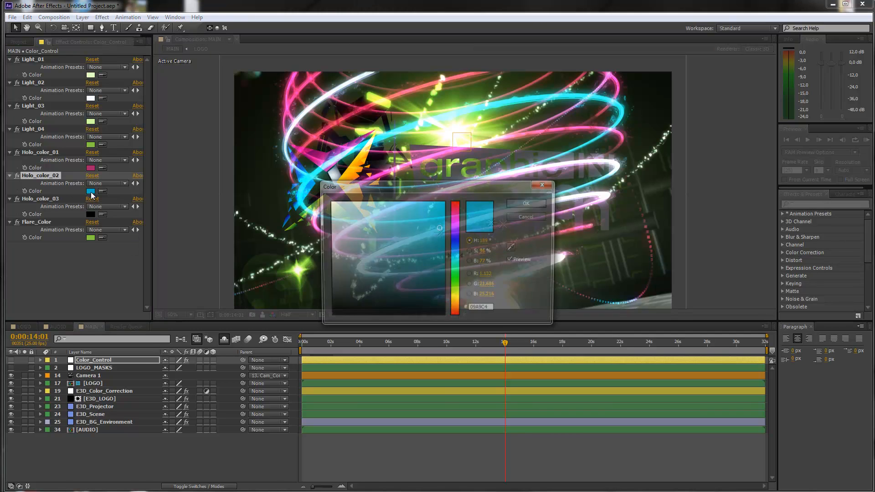
pyautogui.moveTo(458, 258); pyautogui.dragTo(459, 251)
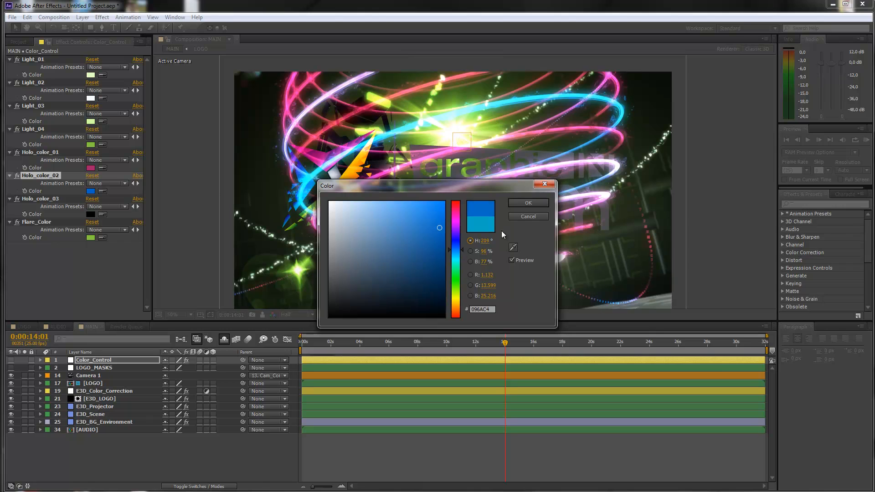
pyautogui.click(527, 203)
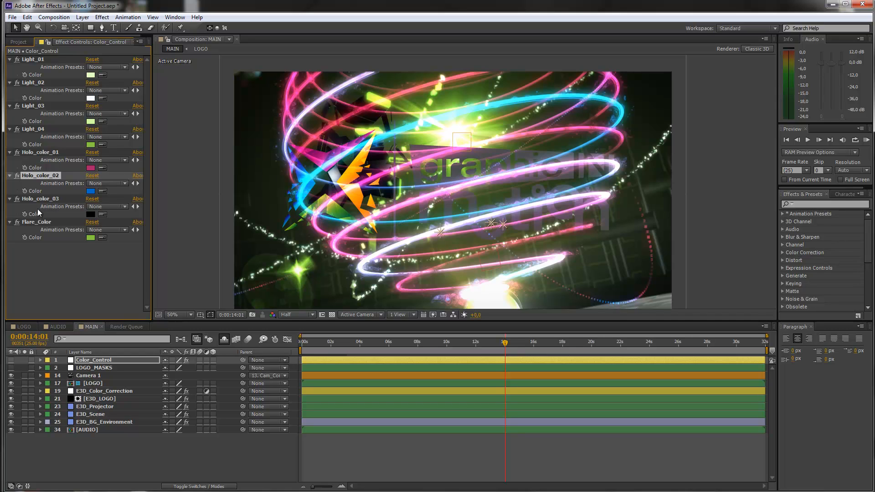
# Set Flare_Color to the blue sampled from the logo, and hide the LOGO layer.
pyautogui.click(103, 238)
pyautogui.click(286, 227)
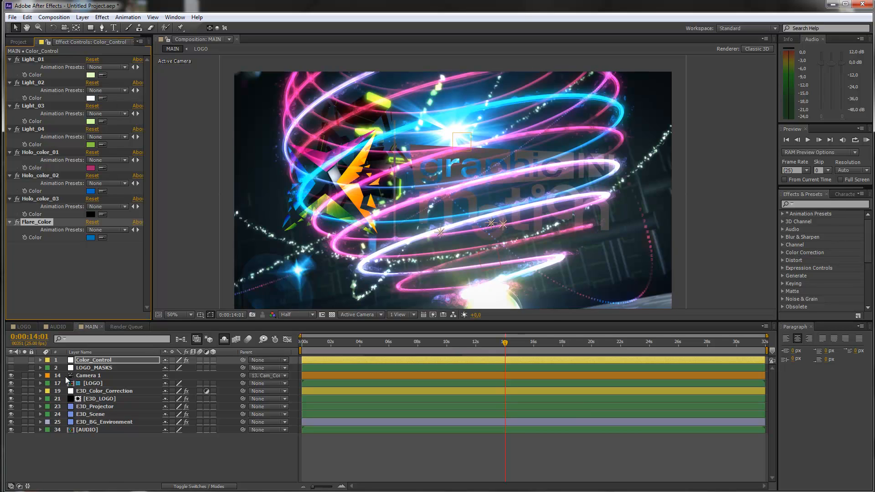
pyautogui.click(11, 384)
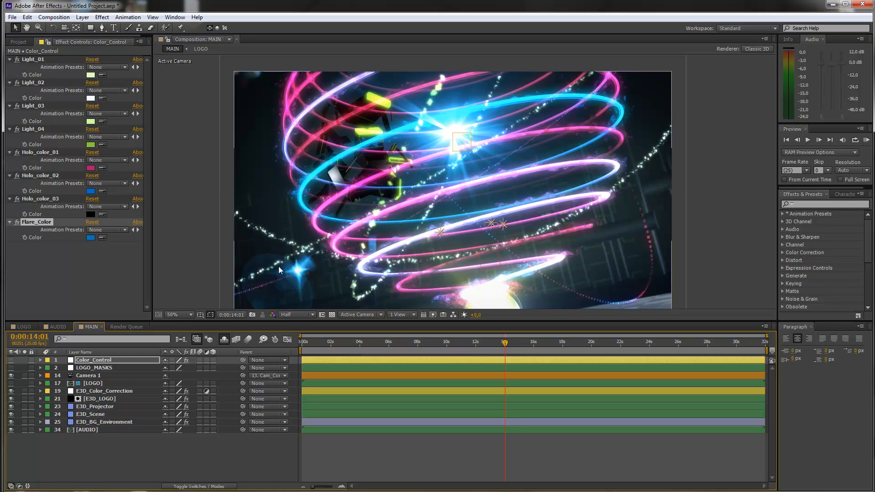
# Match Light_04 to the blue of Holo_color_02 and Light_03 to the magenta of Holo_color_01 by sampling their swatches.
pyautogui.click(103, 144)
pyautogui.click(93, 190)
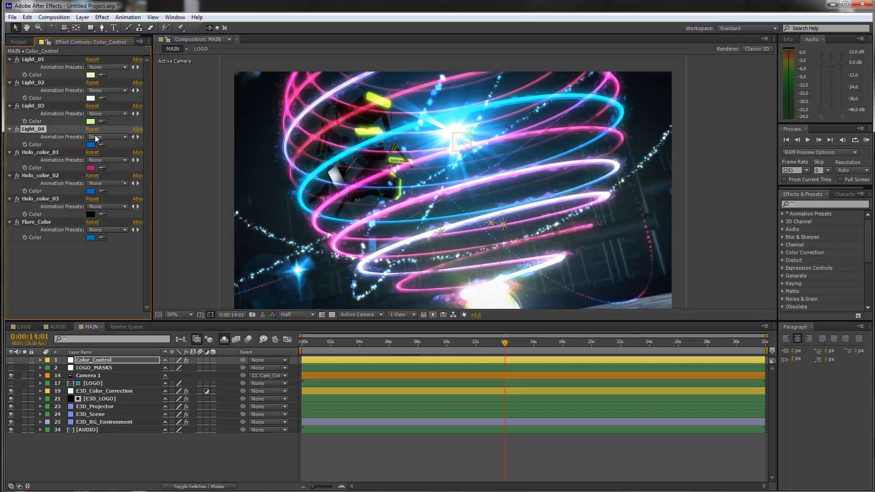
pyautogui.click(102, 121)
pyautogui.click(93, 168)
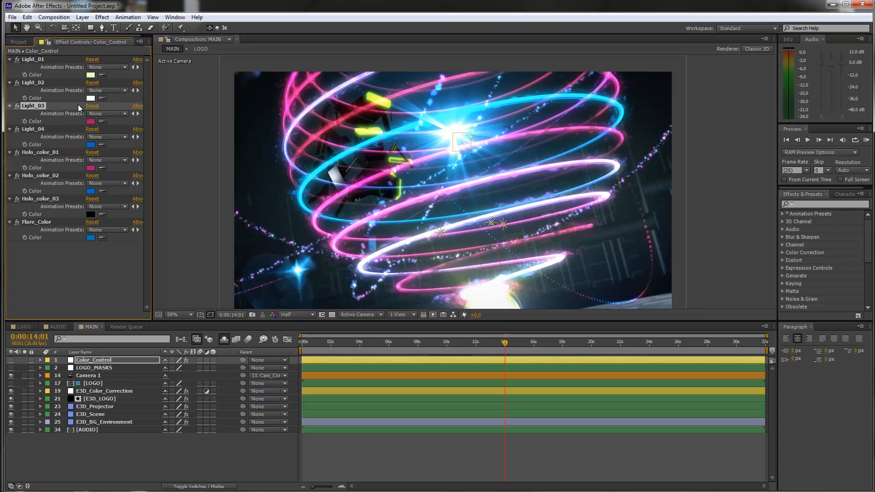
# Change the Light_01 color on the Color_Control layer to a pale blue with a hue of 203°.
pyautogui.click(90, 75)
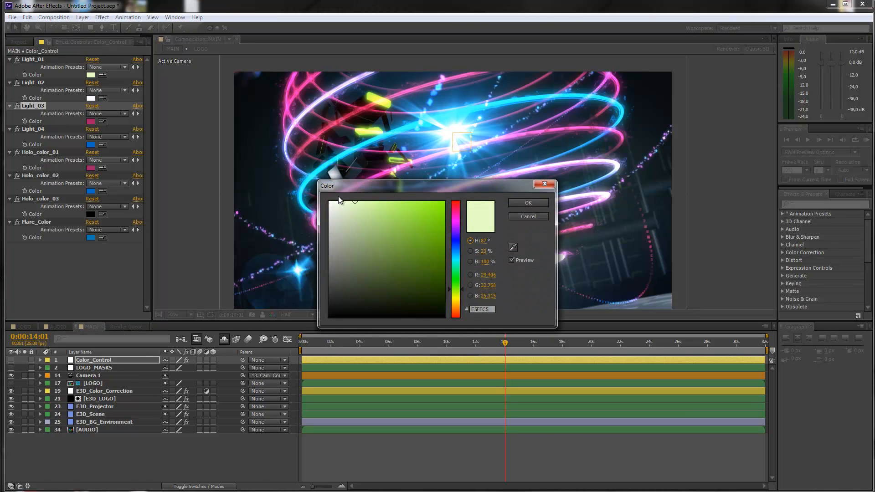
pyautogui.click(456, 254)
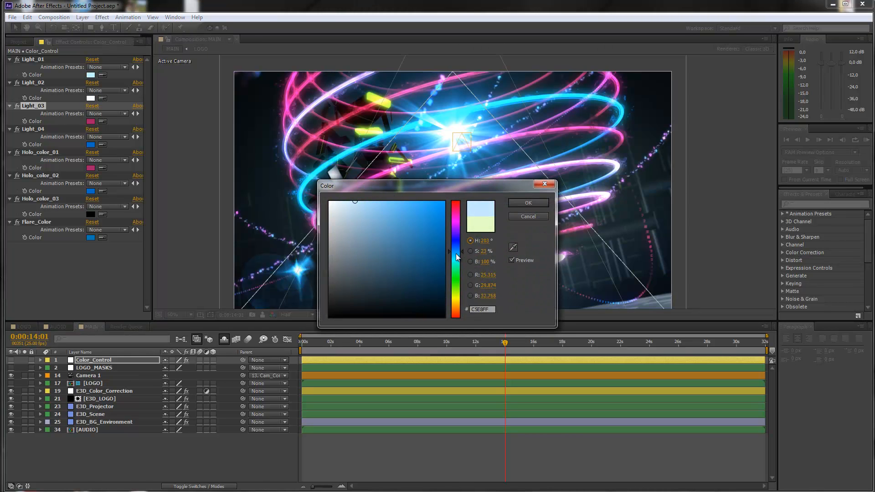
pyautogui.click(534, 201)
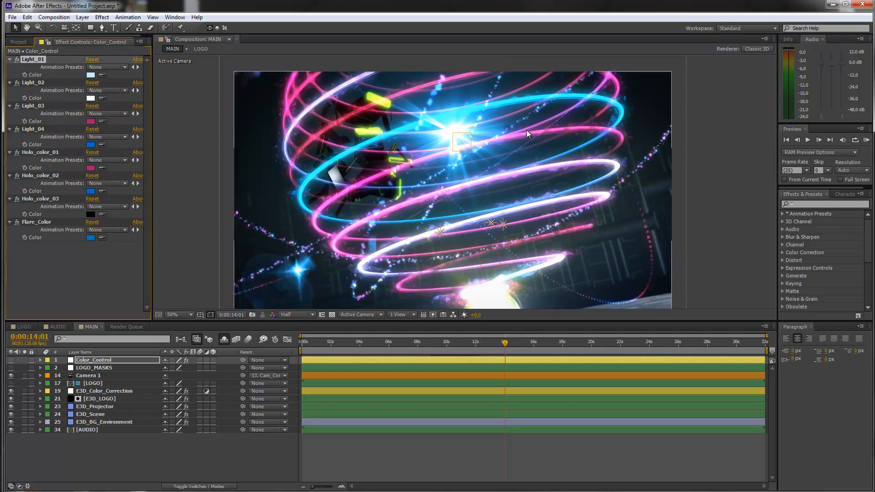
pyautogui.press(',')
pyautogui.press('.')
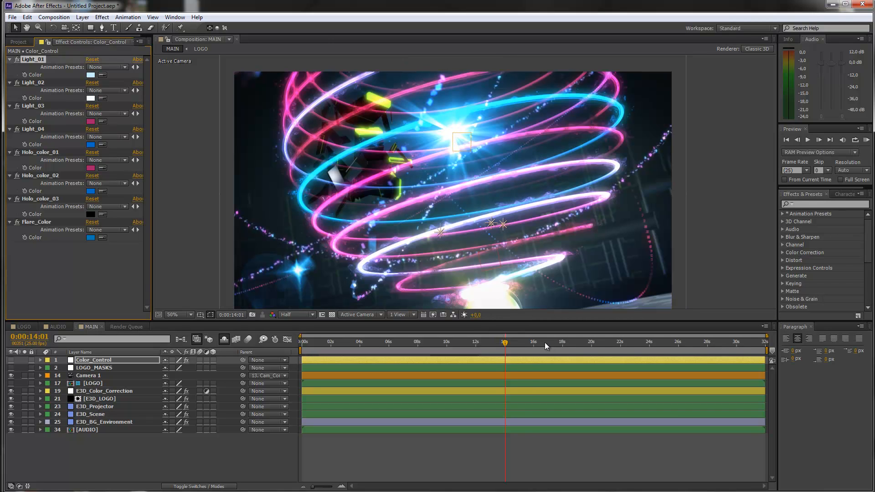
# Move the MAIN composition to 0:00:15:20 and copy the hex value 0677B3 from Flare_Color on the Color_Control layer.
pyautogui.click(530, 344)
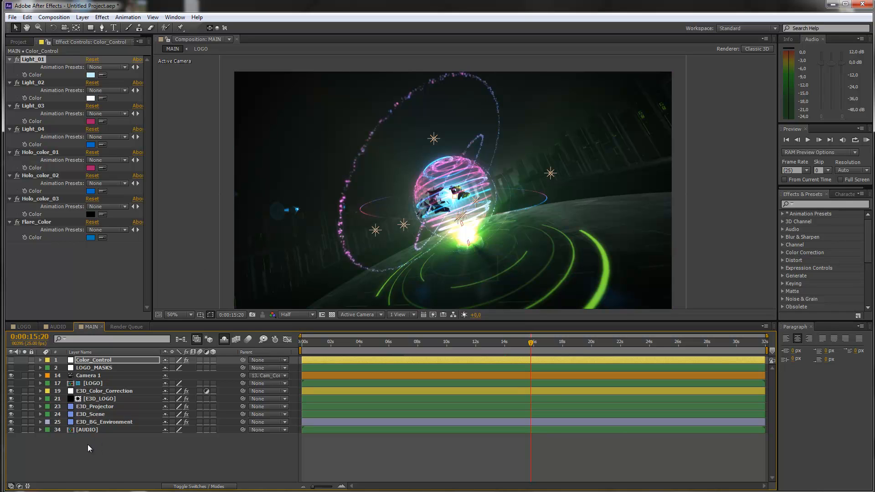
pyautogui.click(80, 417)
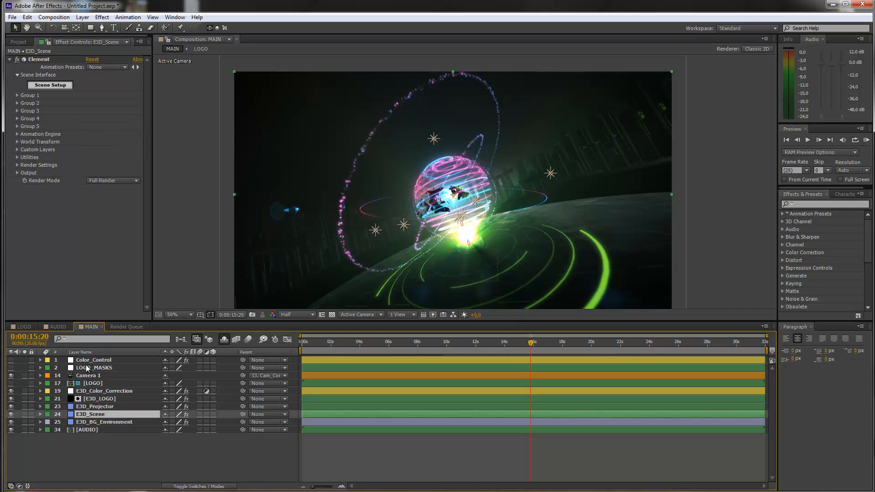
pyautogui.click(88, 361)
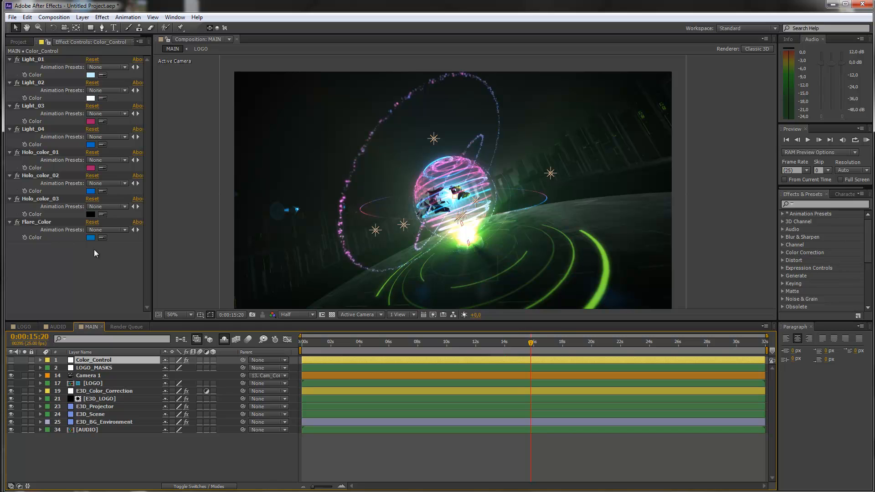
pyautogui.click(91, 238)
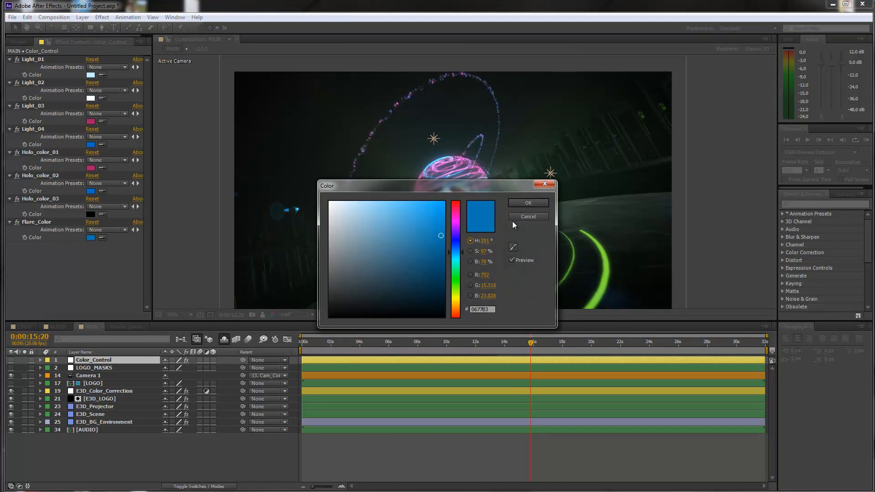
pyautogui.click(492, 312)
pyautogui.hotkey('ctrl', 'c')
pyautogui.click(527, 203)
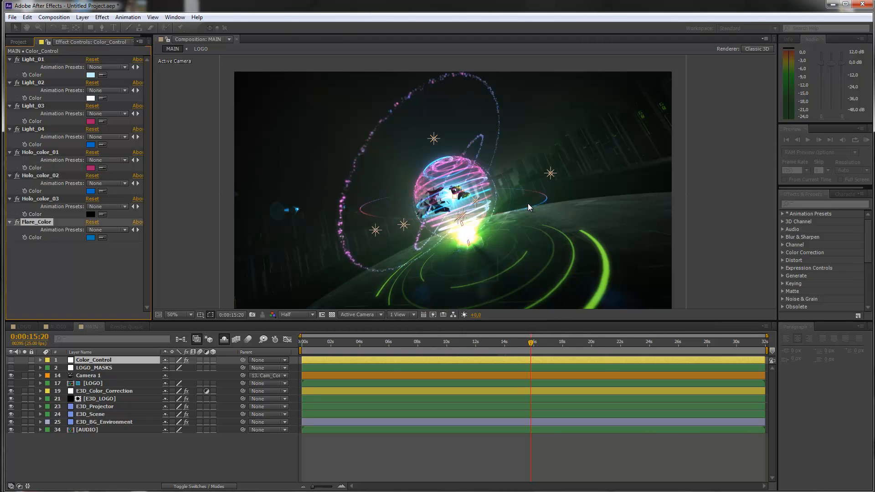
# In the Element scene setup of the E3D_Scene layer, set the City_Buildings material's illumination color to the copied 0677B3.
pyautogui.click(102, 414)
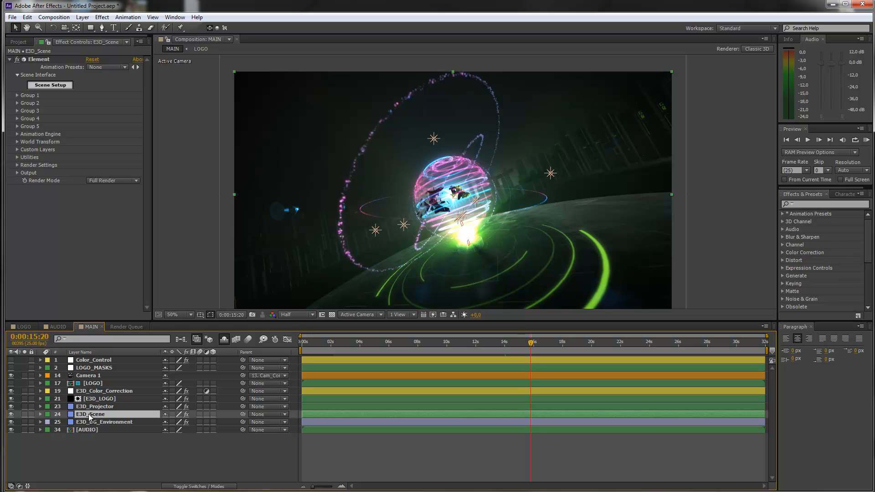
pyautogui.click(53, 85)
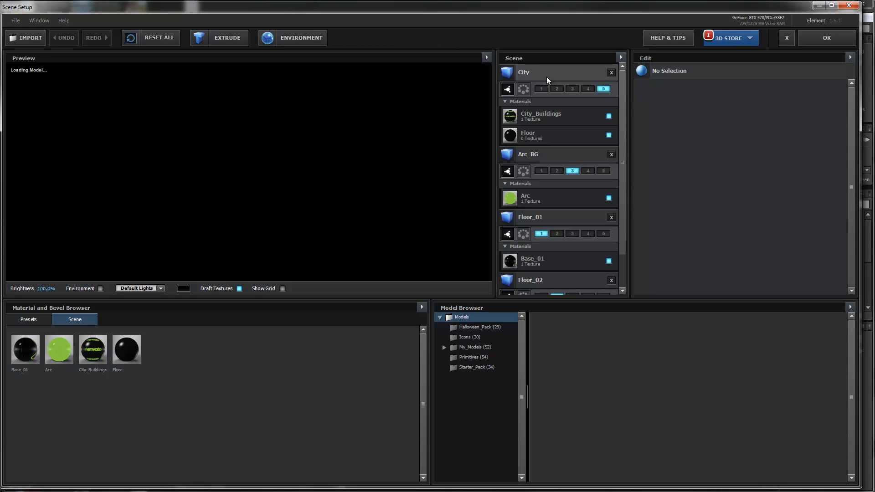
pyautogui.click(541, 117)
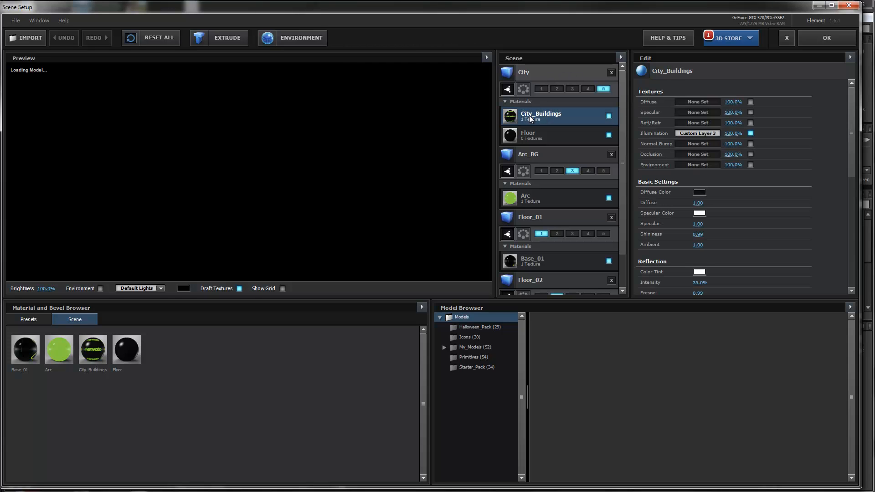
pyautogui.scroll(-3, 805, 206)
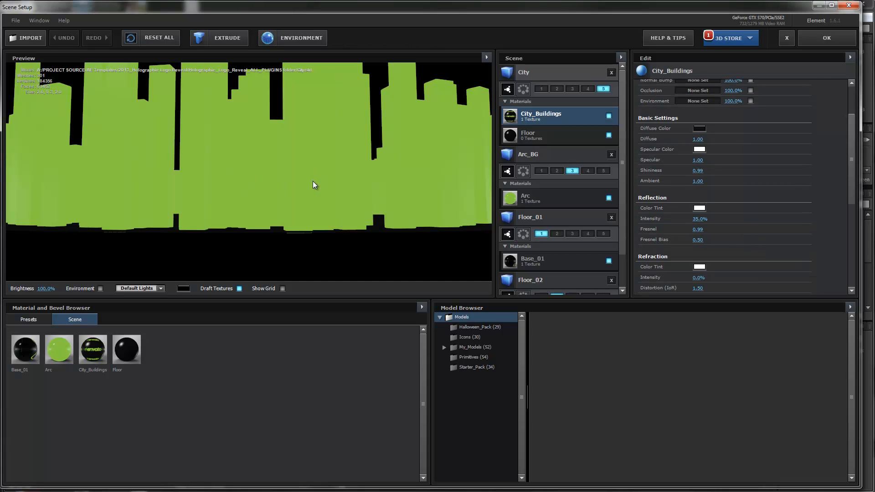
pyautogui.moveTo(198, 168); pyautogui.dragTo(220, 161)
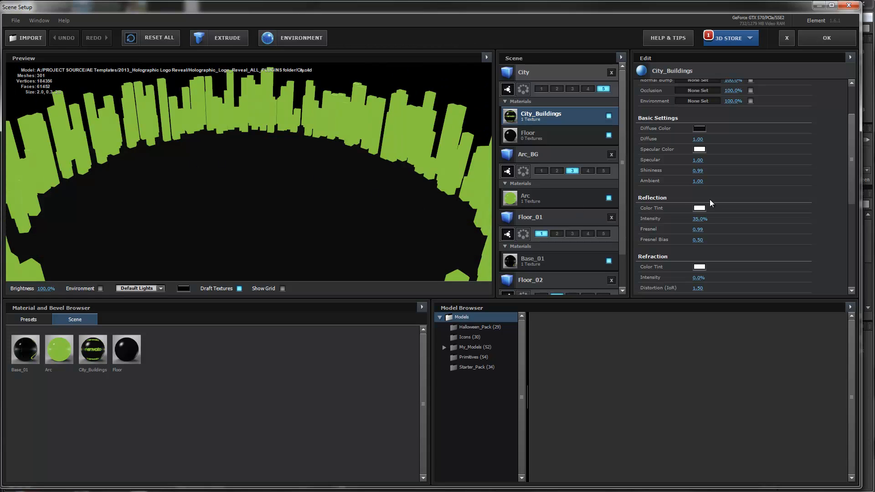
pyautogui.moveTo(851, 171); pyautogui.dragTo(817, 231)
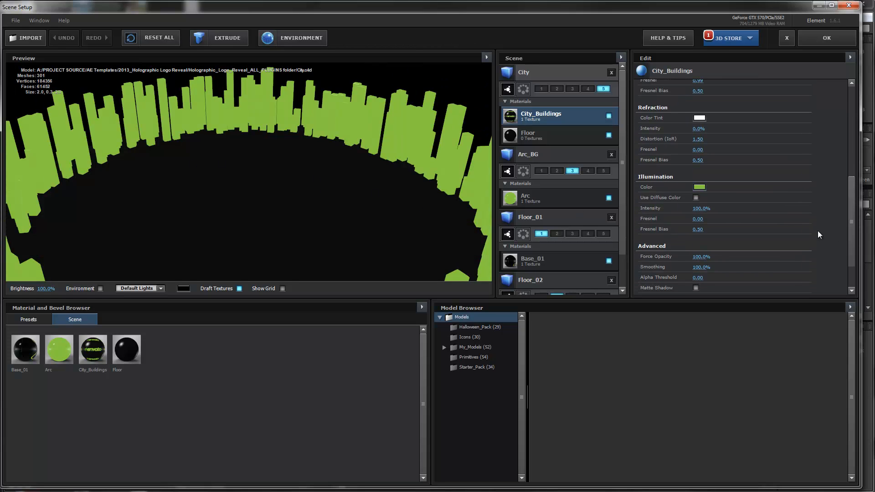
pyautogui.click(699, 188)
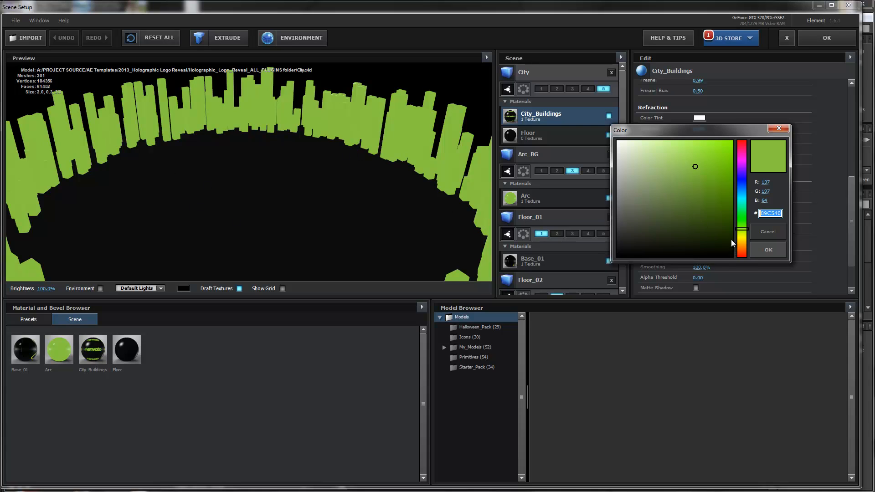
pyautogui.click(780, 245)
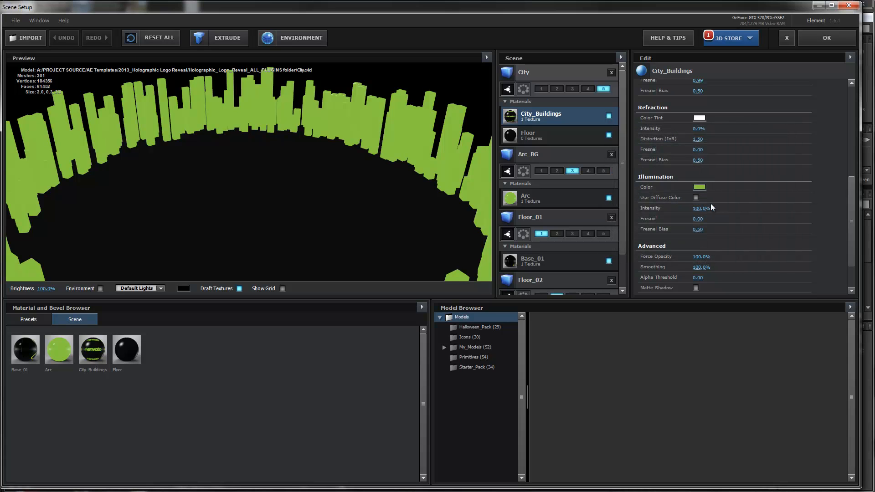
pyautogui.click(698, 187)
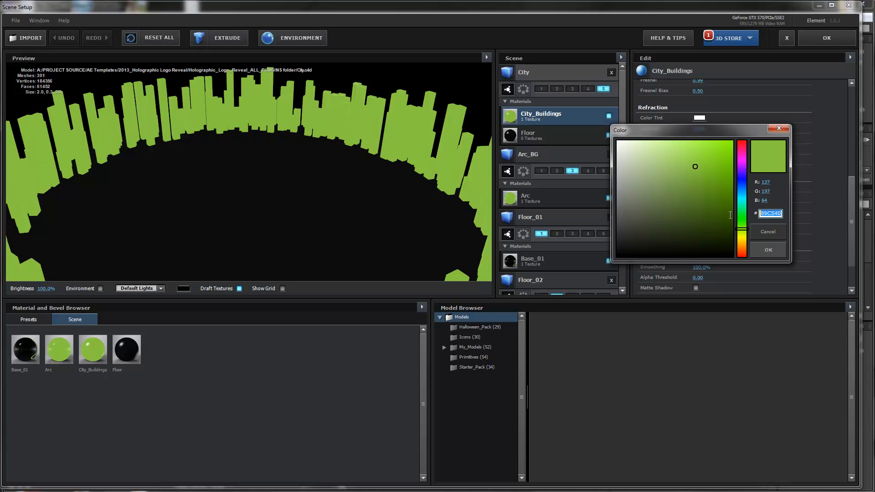
pyautogui.hotkey('ctrl', 'v')
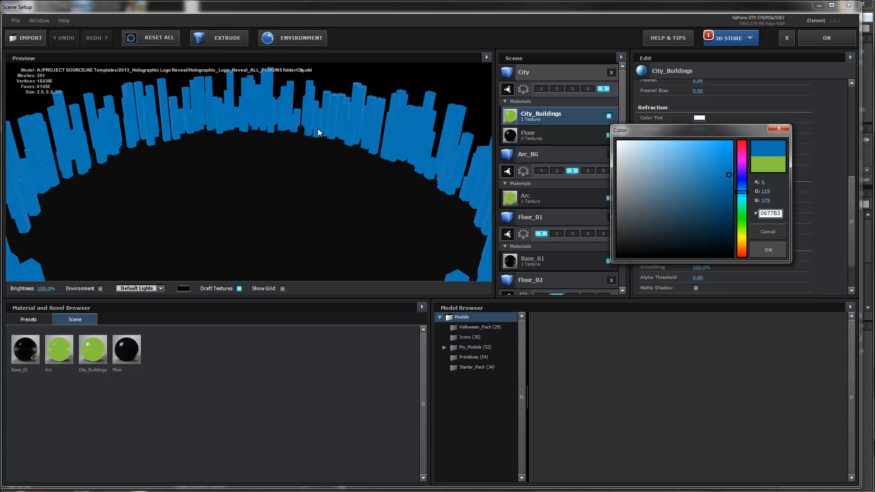
pyautogui.click(768, 250)
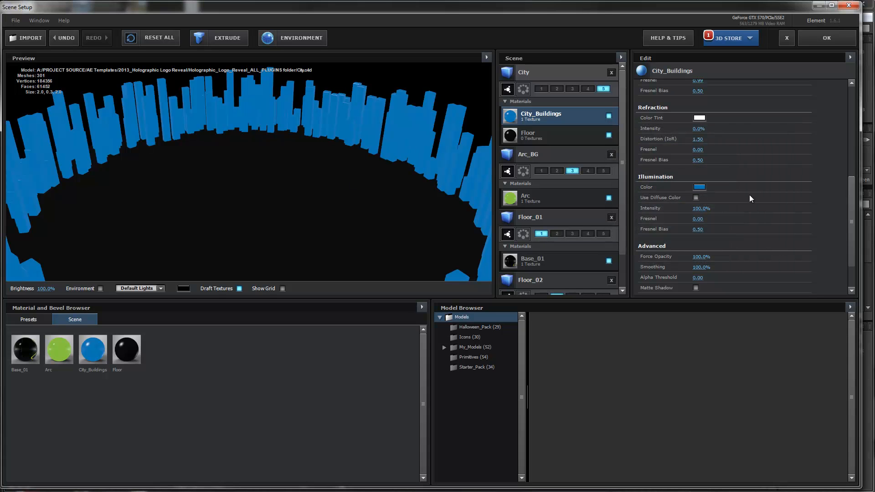
# Set the Arc material's illumination color to the copied blue 0677B3, brightened to full saturation and brightness.
pyautogui.click(538, 195)
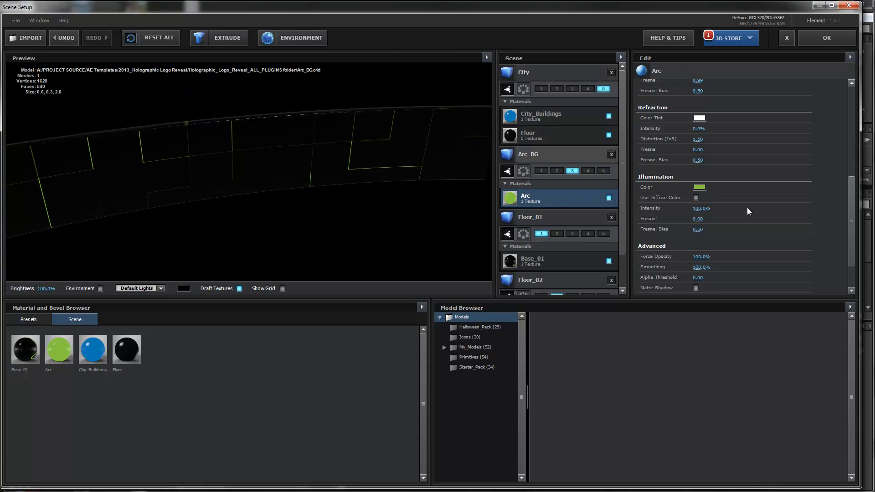
pyautogui.click(699, 188)
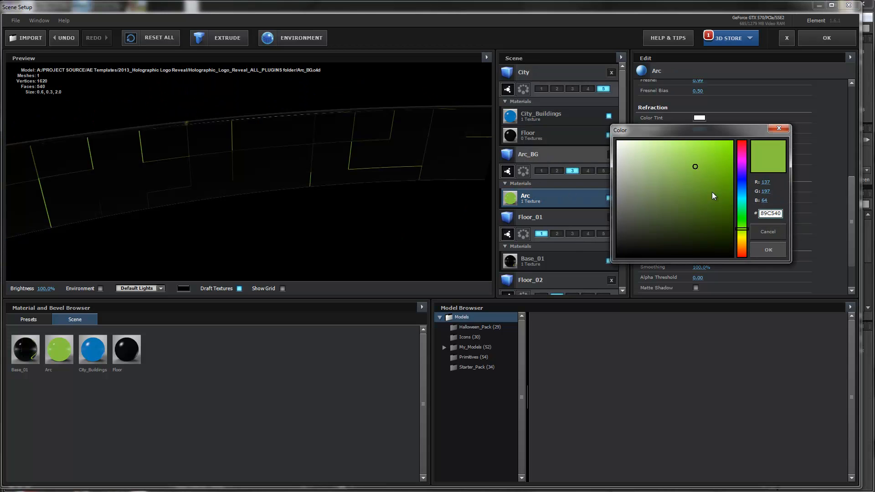
pyautogui.moveTo(781, 213); pyautogui.dragTo(755, 213)
pyautogui.hotkey('ctrl', 'v')
pyautogui.moveTo(730, 175)
pyautogui.mouseDown()
pyautogui.moveTo(726, 144)
pyautogui.moveTo(747, 133)
pyautogui.mouseUp()
pyautogui.click(765, 250)
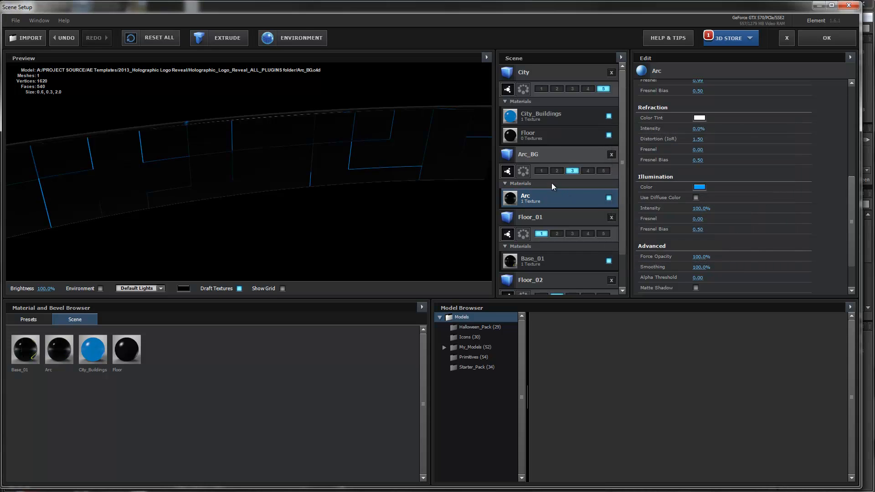
# Brighten the City_Buildings illumination color to 00A6FF and copy its hex value.
pyautogui.click(545, 117)
pyautogui.click(695, 187)
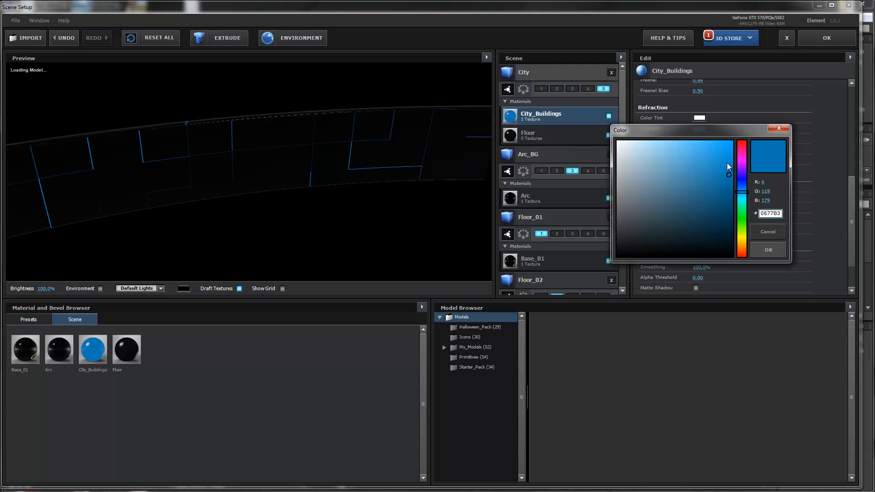
pyautogui.moveTo(726, 163); pyautogui.dragTo(743, 111)
pyautogui.moveTo(780, 214); pyautogui.dragTo(719, 215)
pyautogui.hotkey('ctrl', 'c')
pyautogui.click(777, 253)
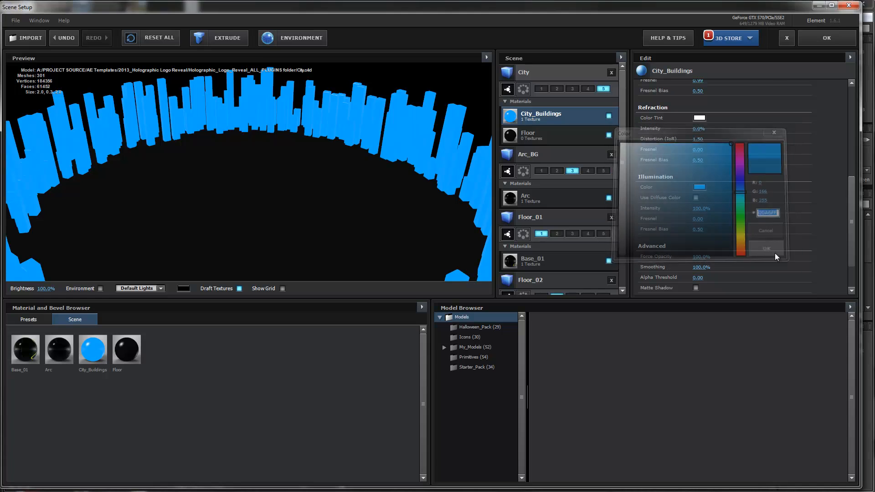
# Set the illumination color of Floor_01's Base_01 material to the copied 00A6FF, and apply the scene setup.
pyautogui.scroll(-2, 551, 266)
pyautogui.click(557, 219)
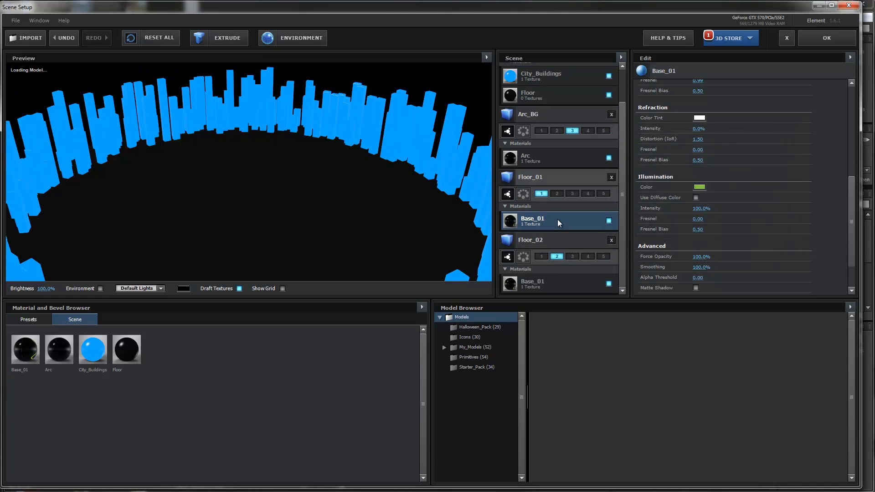
pyautogui.click(700, 187)
pyautogui.hotkey('ctrl', 'v')
pyautogui.press('Return')
pyautogui.click(774, 251)
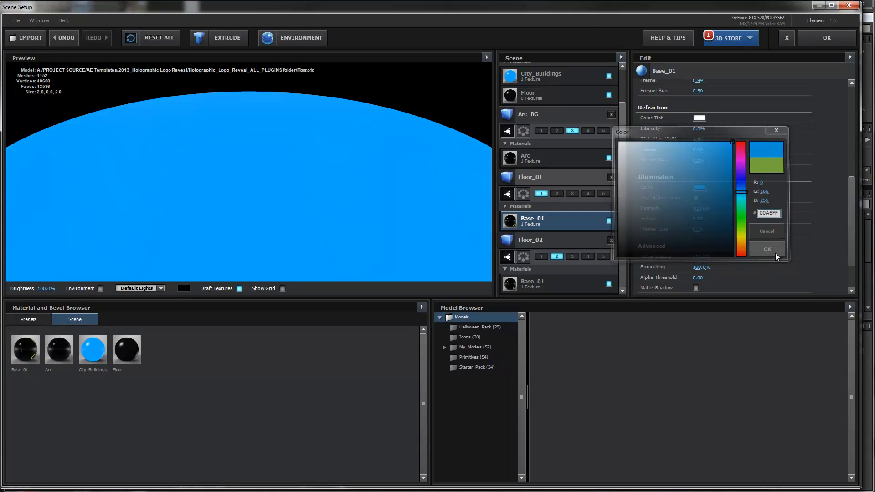
pyautogui.click(824, 40)
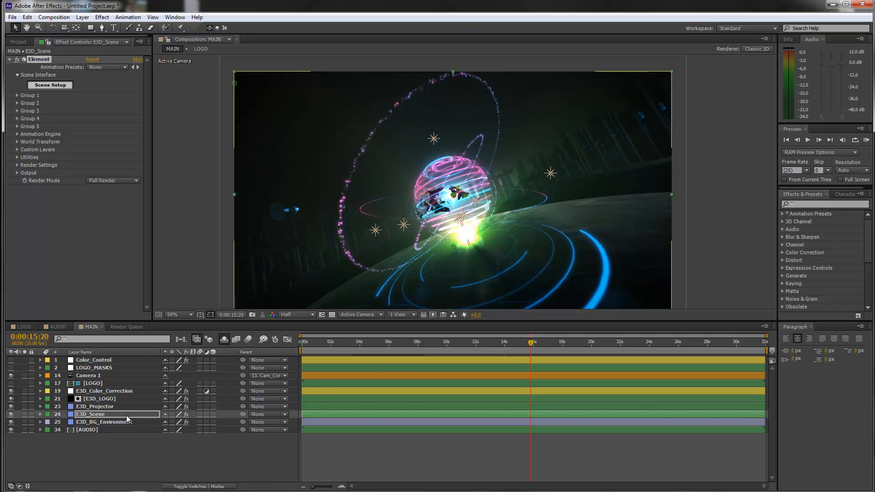
# In the Element scene setup of the E3D_Projector layer, set the Tube material's illumination color to 00A6FF.
pyautogui.click(97, 407)
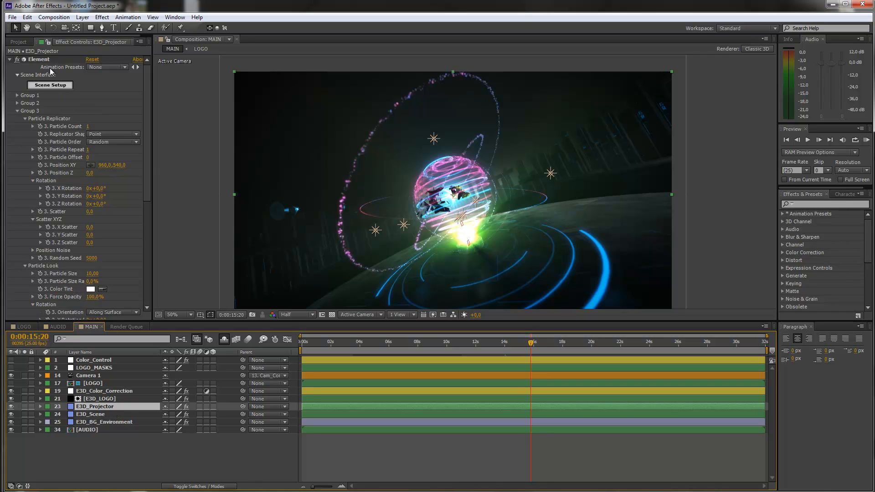
pyautogui.click(50, 87)
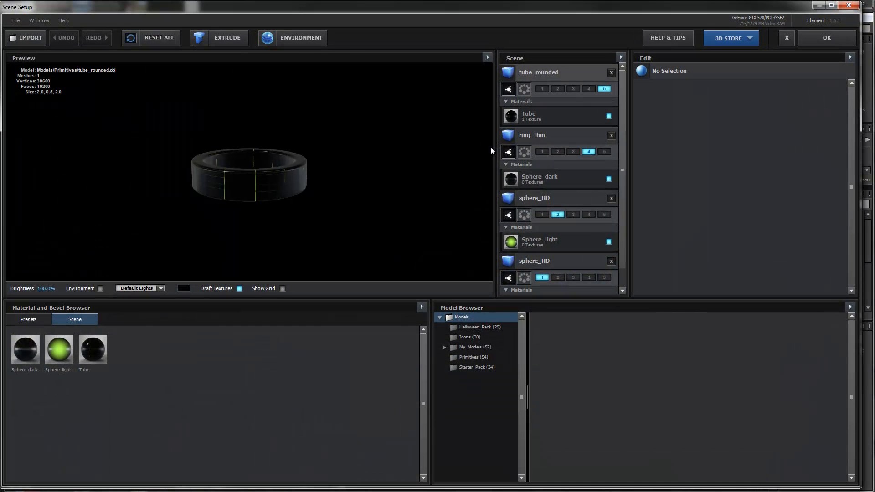
pyautogui.click(542, 117)
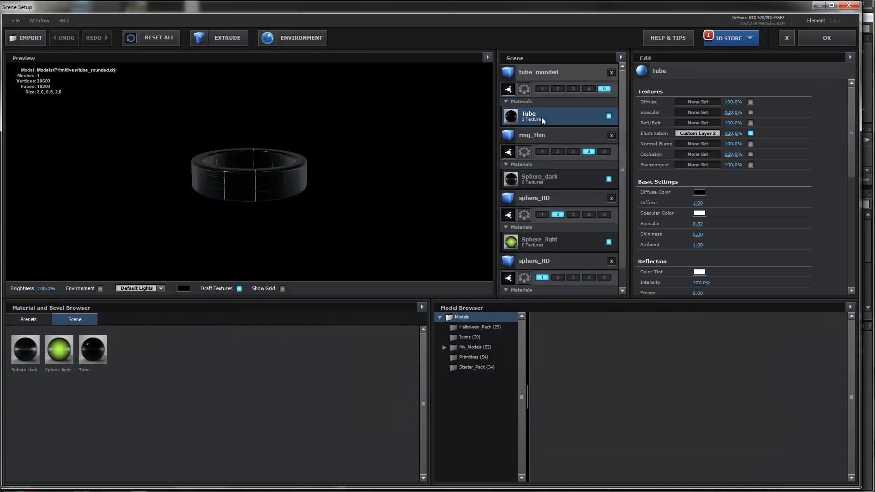
pyautogui.scroll(-7, 726, 197)
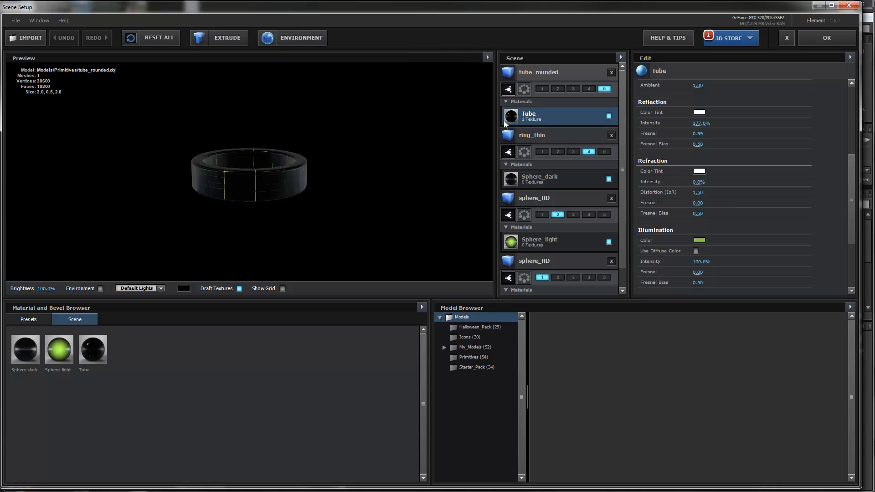
pyautogui.click(702, 176)
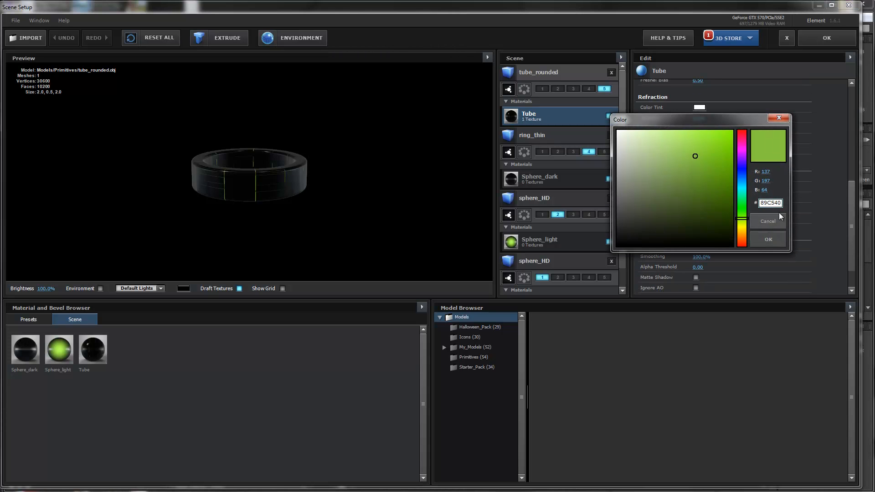
pyautogui.write('00A6FF')
pyautogui.press('Return')
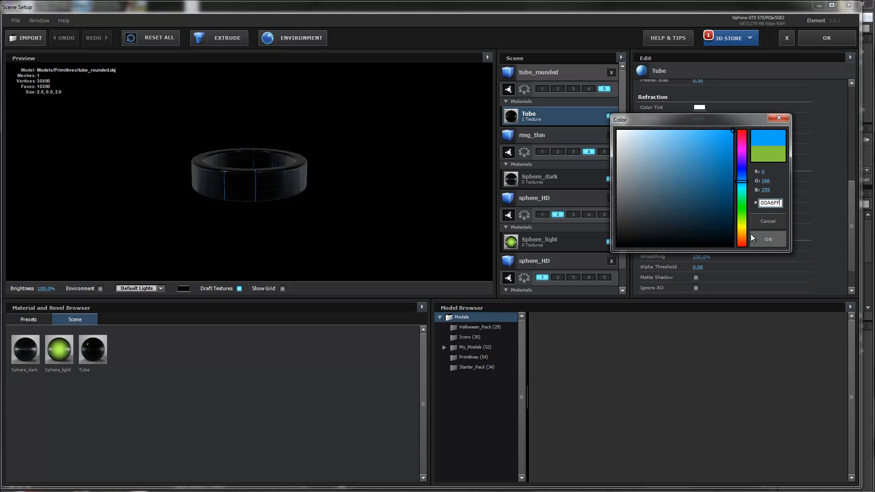
pyautogui.click(760, 243)
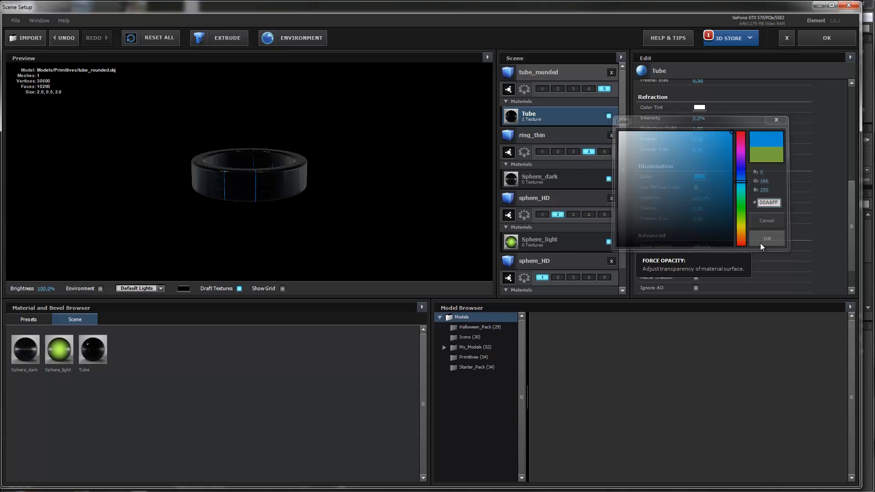
# Set the Sphere_light material's illumination color to 00A6FF and apply the scene setup.
pyautogui.click(551, 245)
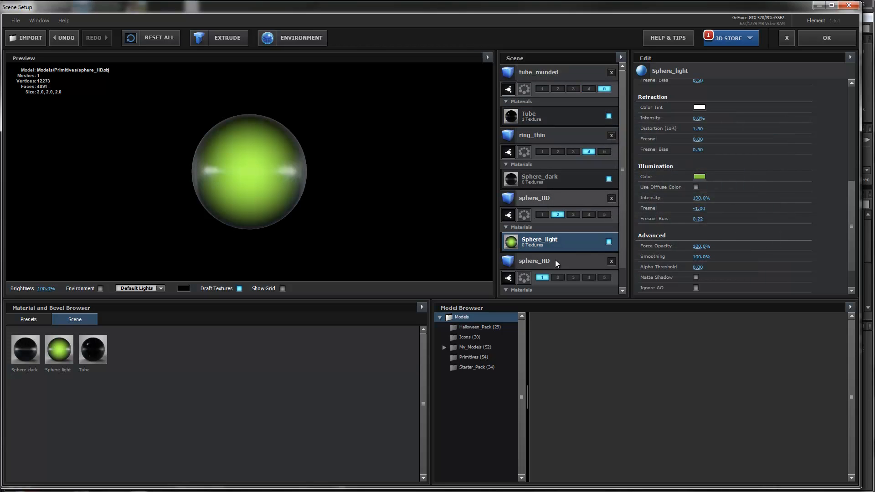
pyautogui.click(699, 177)
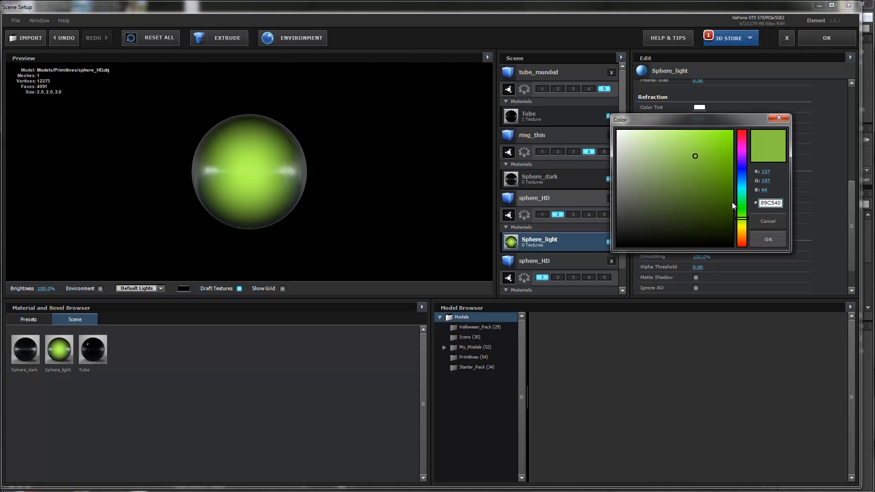
pyautogui.moveTo(781, 204); pyautogui.dragTo(737, 204)
pyautogui.hotkey('ctrl', 'v')
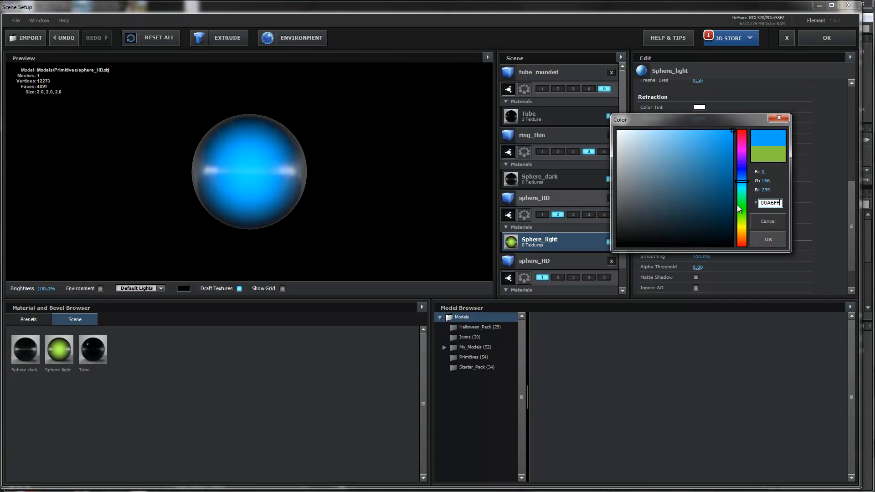
pyautogui.click(764, 240)
pyautogui.click(836, 40)
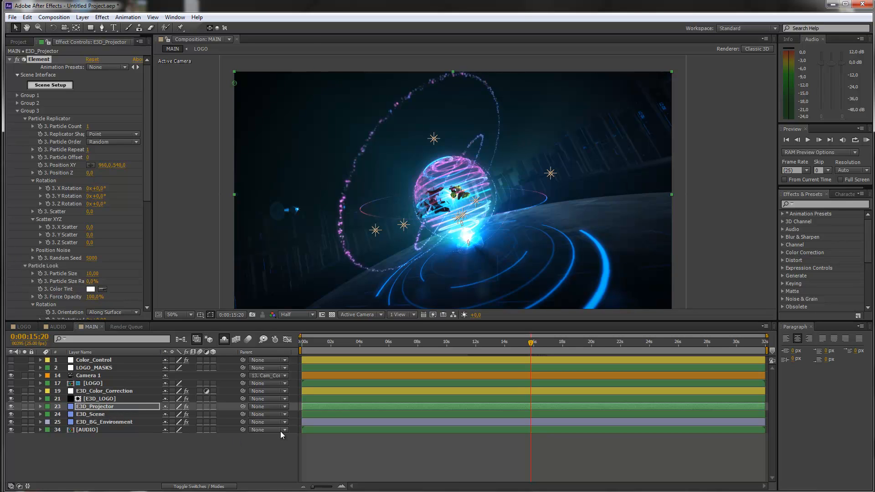
# At 0:00:13:21, open the Element scene setup of the E3D_LOGO layer and apply 00A6FF as the LOGO_01 material's illumination color.
pyautogui.click(516, 343)
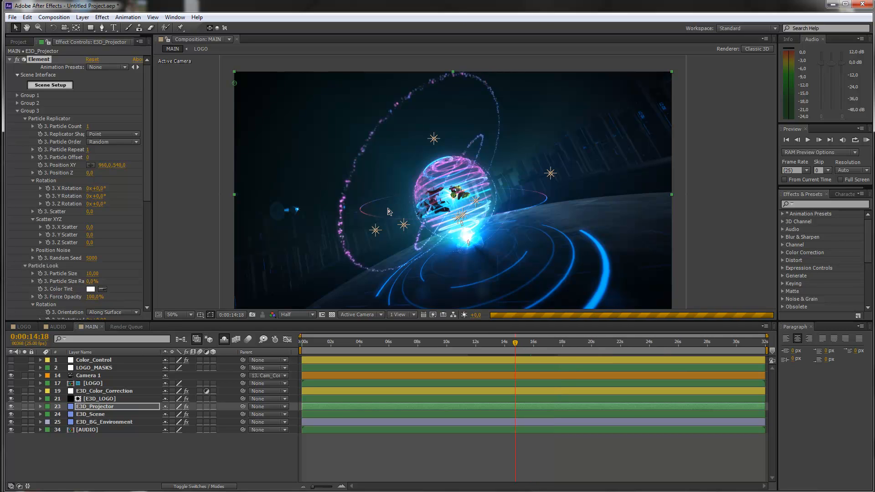
pyautogui.click(503, 346)
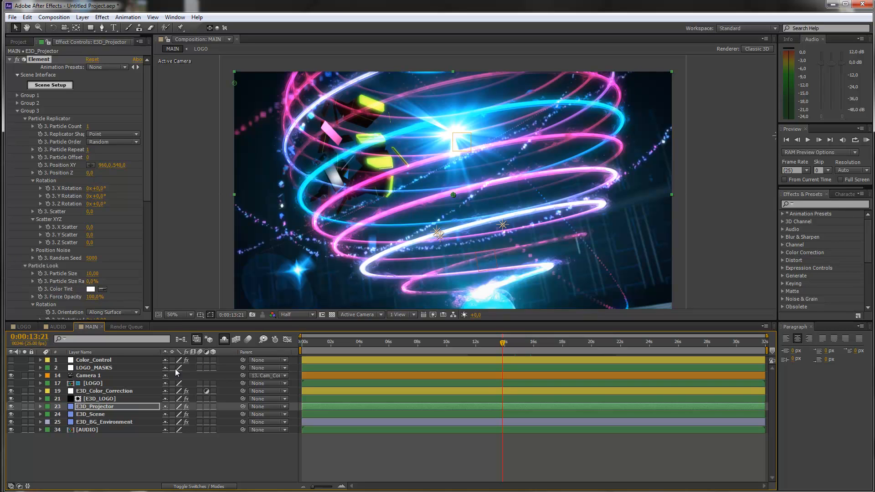
pyautogui.click(100, 399)
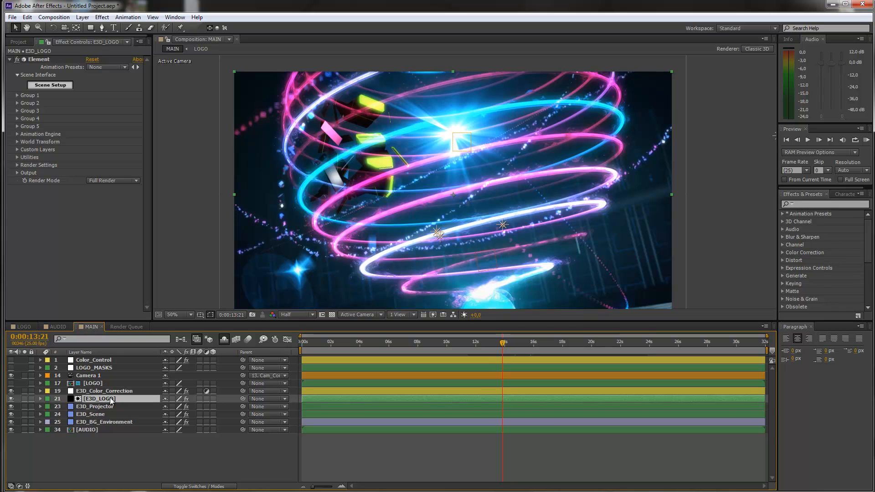
pyautogui.click(45, 86)
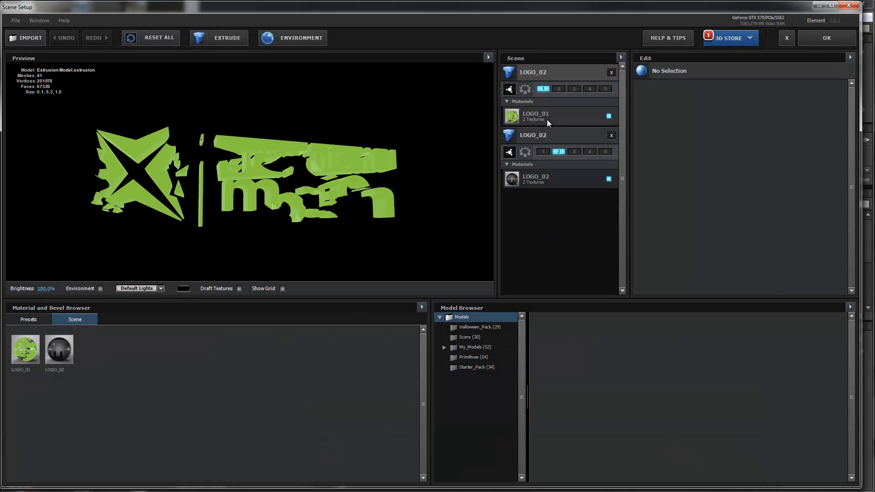
pyautogui.click(547, 119)
pyautogui.scroll(-5, 797, 218)
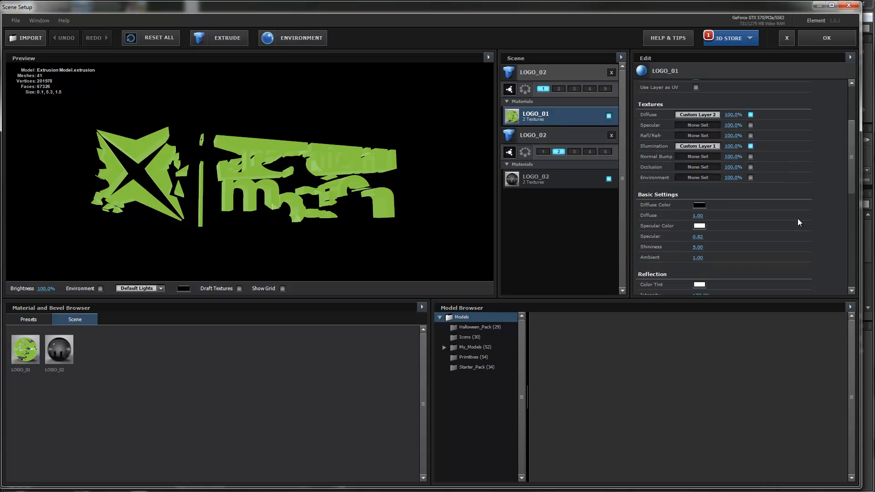
pyautogui.scroll(-4, 797, 217)
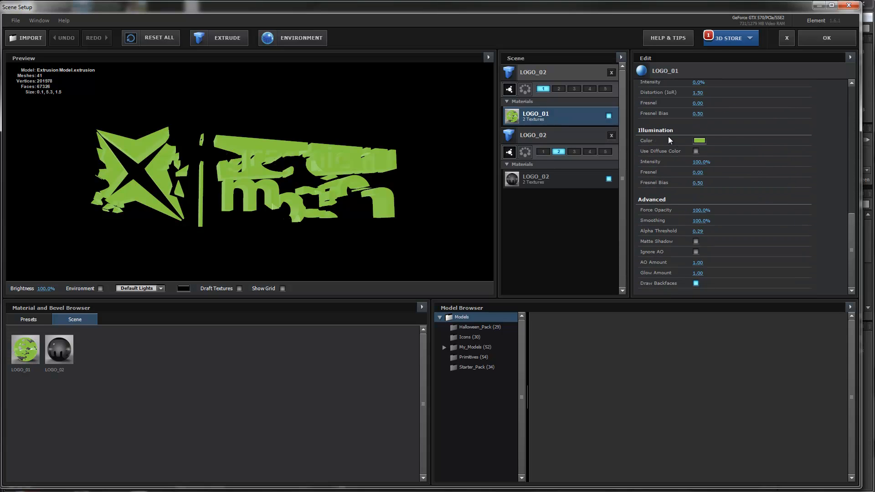
pyautogui.click(699, 141)
pyautogui.click(781, 168)
pyautogui.moveTo(781, 167); pyautogui.dragTo(751, 168)
pyautogui.hotkey('ctrl', 'v')
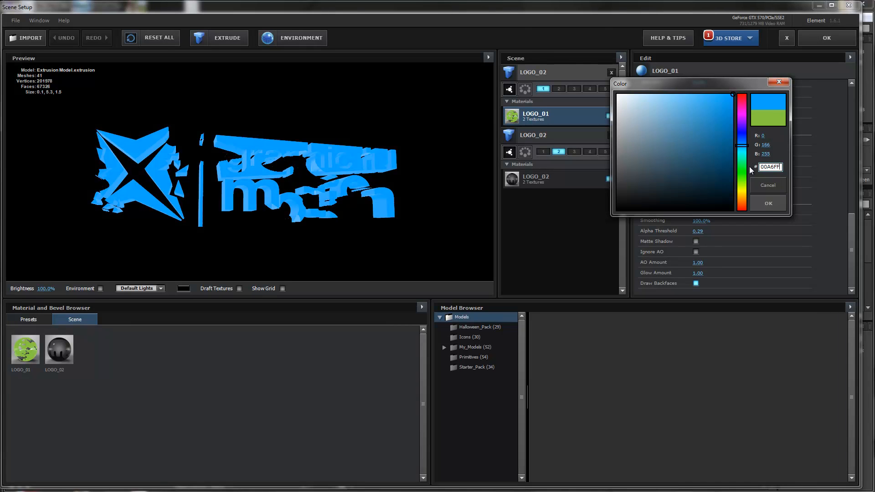
pyautogui.click(769, 204)
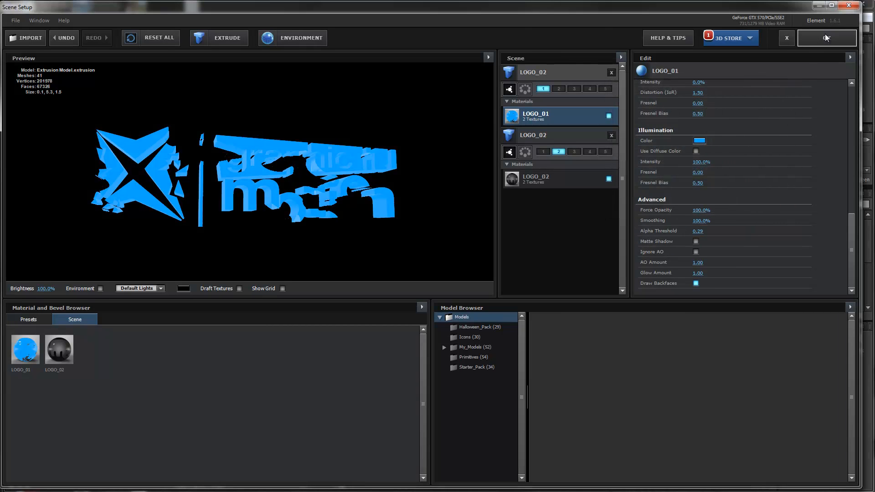
pyautogui.click(825, 36)
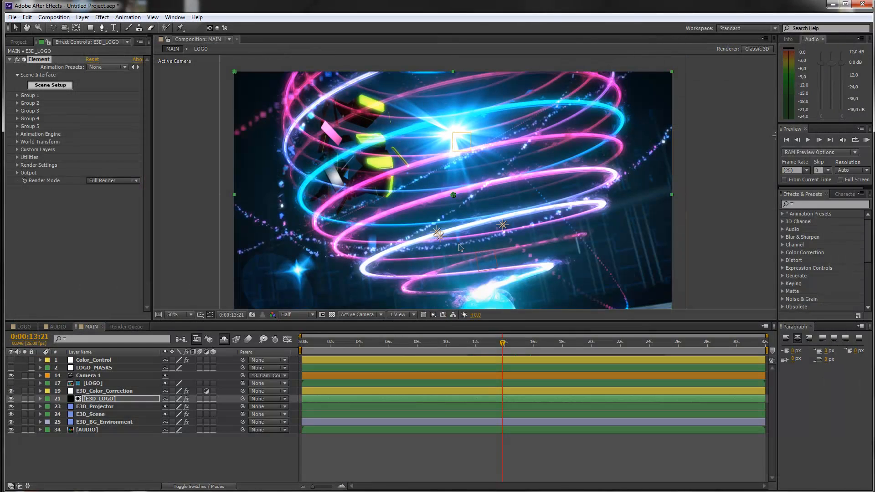
# Show the shy layers of the MAIN composition and enlarge the timeline to list all of its layers.
pyautogui.click(94, 397)
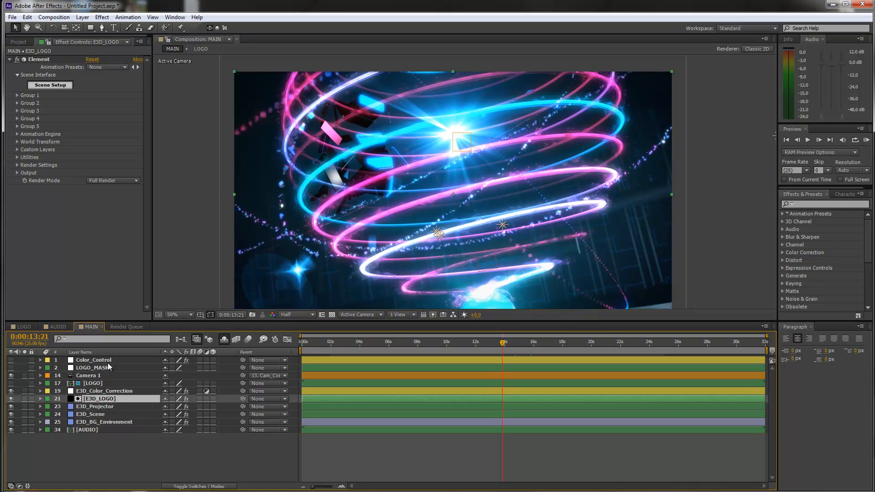
pyautogui.click(224, 340)
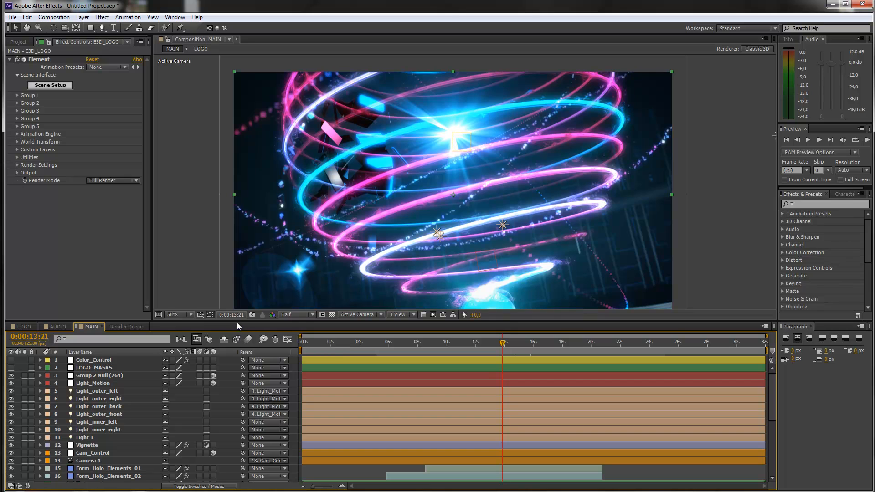
pyautogui.moveTo(236, 322); pyautogui.dragTo(236, 223)
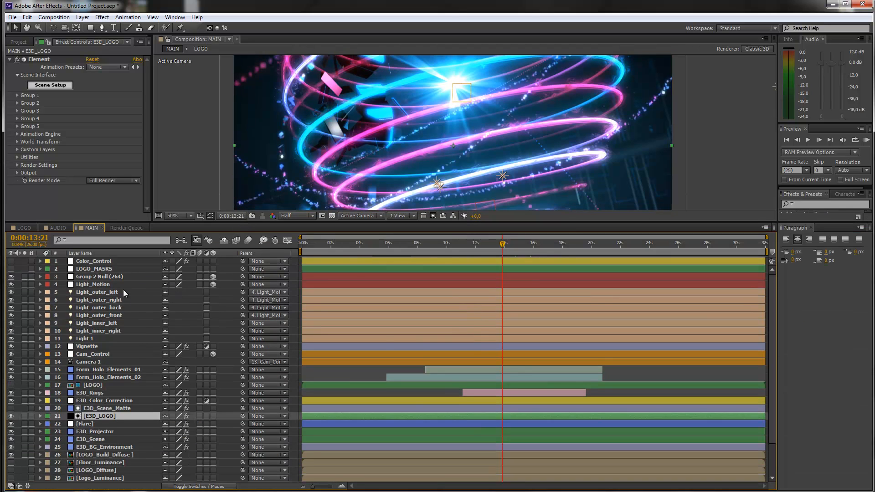
pyautogui.scroll(-3, 125, 301)
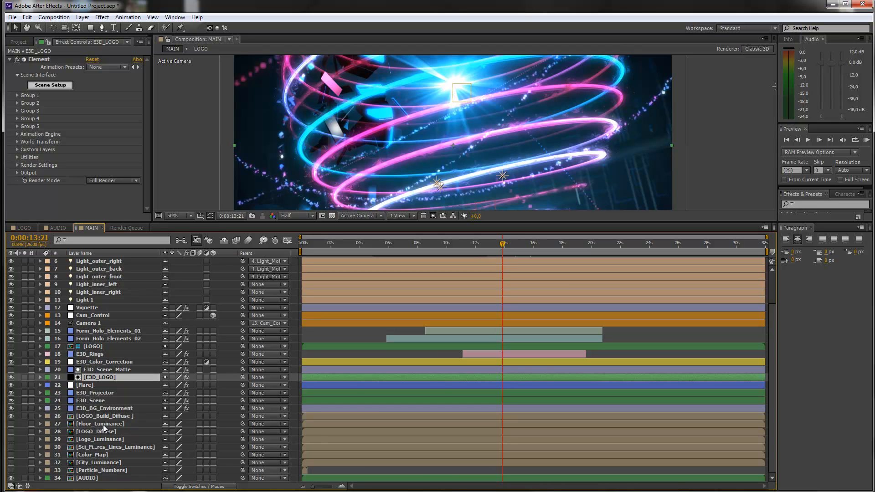
# Examine the Logo_Luminance precomposition at 0:00:16:05, close it, and hide the shy layers in MAIN again.
pyautogui.doubleClick(101, 440)
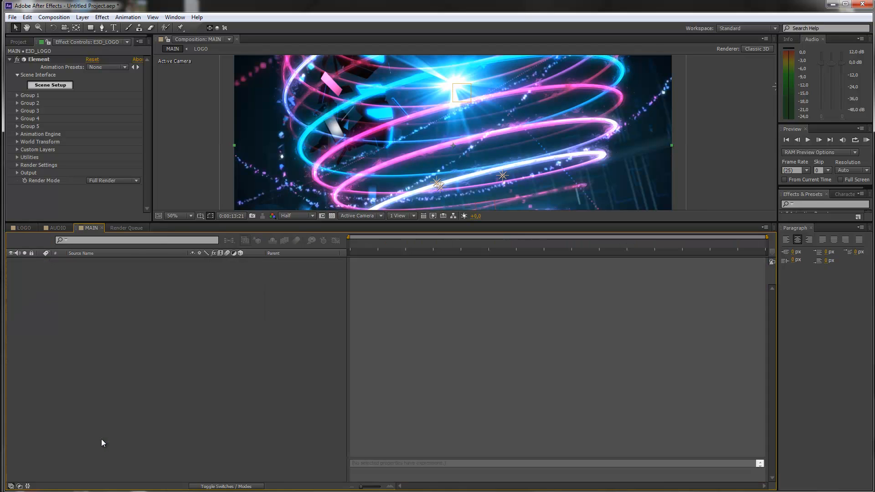
pyautogui.scroll(-3, 462, 150)
pyautogui.scroll(4, 466, 160)
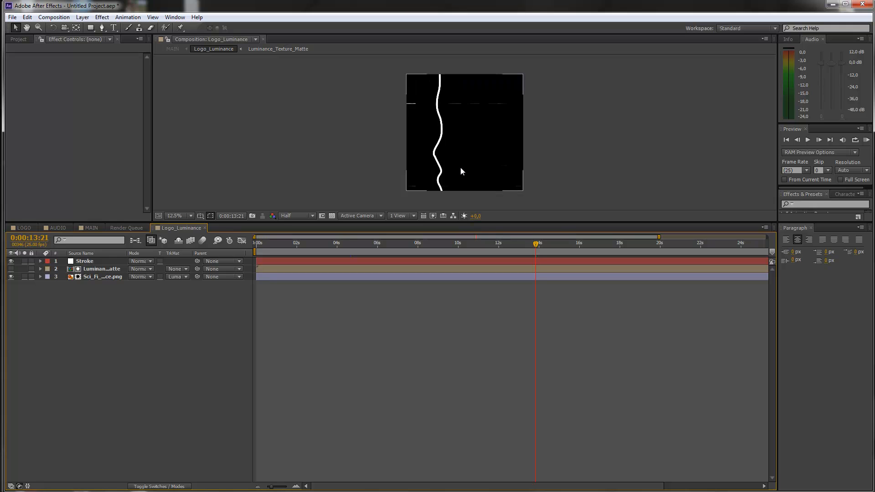
pyautogui.moveTo(536, 247)
pyautogui.mouseDown()
pyautogui.moveTo(480, 250)
pyautogui.moveTo(628, 249)
pyautogui.moveTo(584, 254)
pyautogui.mouseUp()
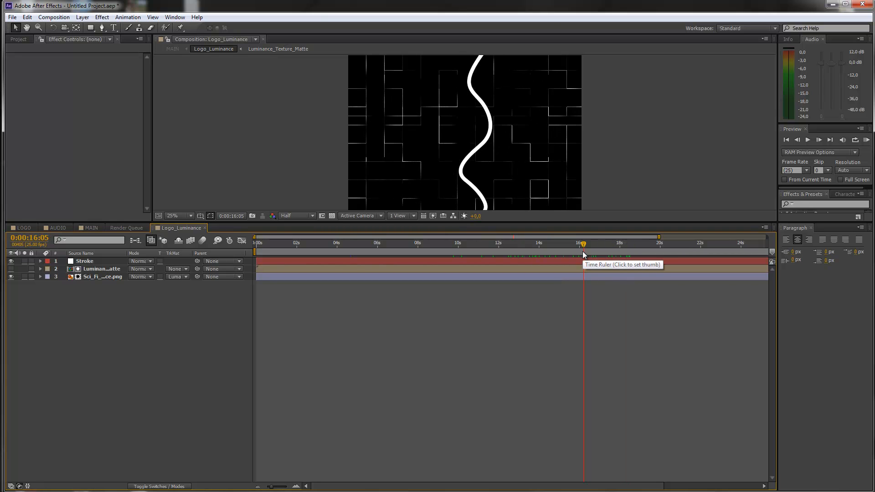
pyautogui.click(205, 228)
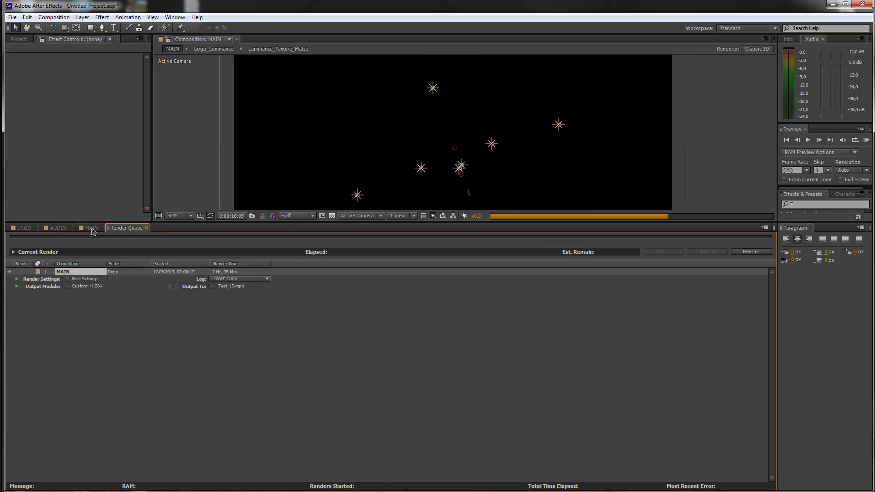
pyautogui.click(94, 230)
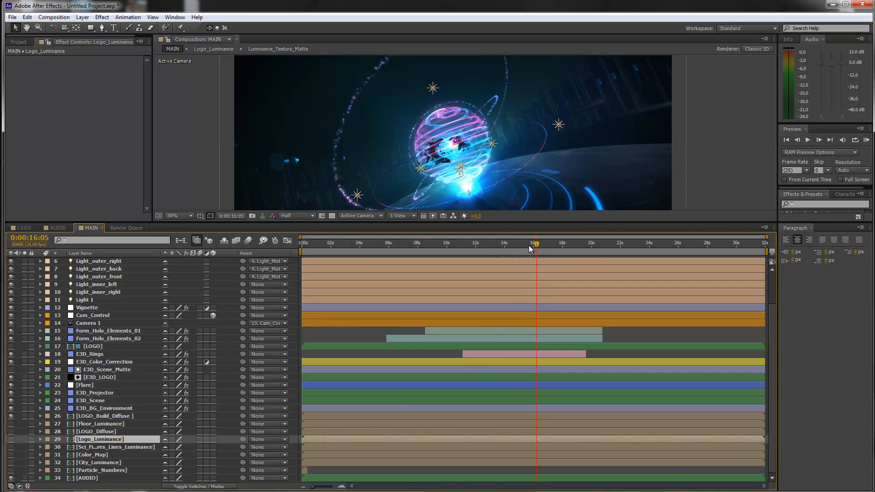
pyautogui.press('/')
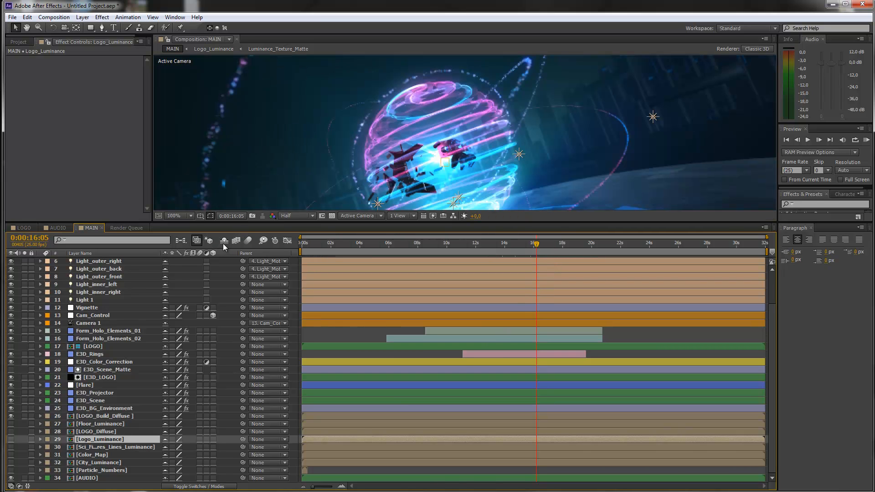
pyautogui.click(222, 243)
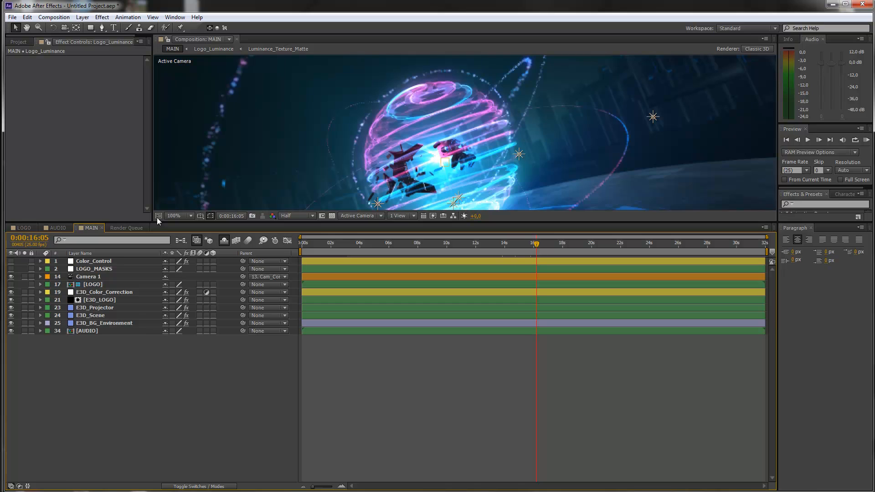
# In the Curves effect of the E3D_Color_Correction layer, lower the Green curve's midpoint slightly and nudge the RGB curve's lower point.
pyautogui.click(92, 293)
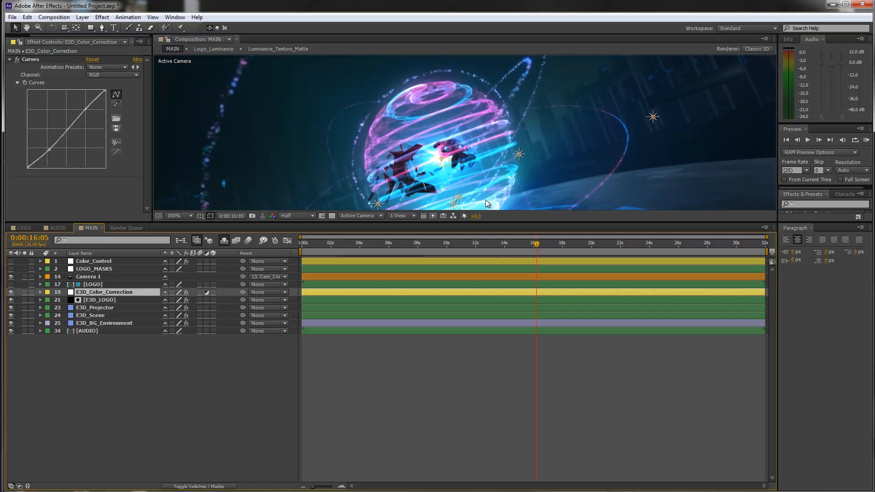
pyautogui.moveTo(485, 223); pyautogui.dragTo(491, 338)
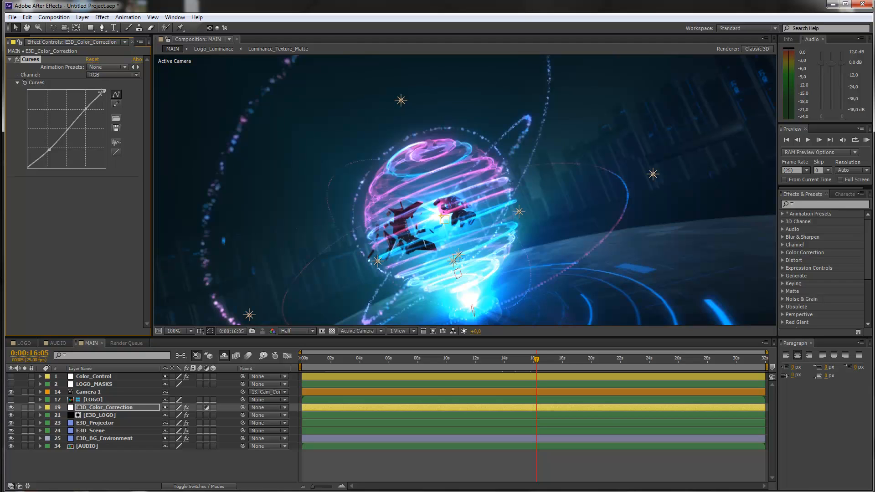
pyautogui.click(112, 74)
pyautogui.click(109, 104)
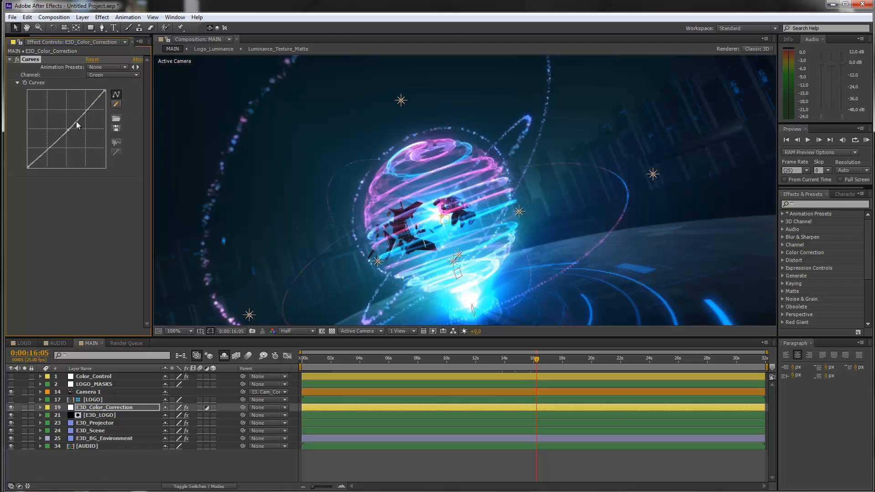
pyautogui.moveTo(68, 128); pyautogui.dragTo(69, 133)
pyautogui.click(97, 75)
pyautogui.click(98, 83)
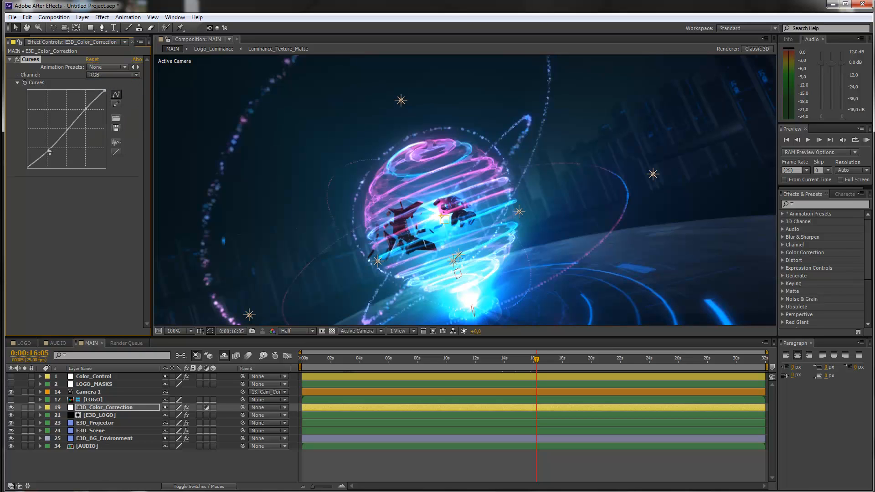
pyautogui.moveTo(50, 153); pyautogui.dragTo(49, 150)
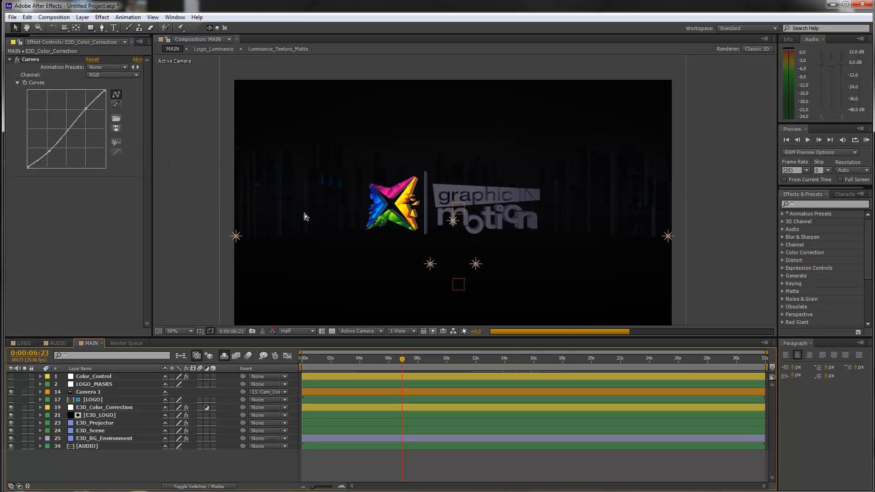
# Reveal Camera 1's camera options and turn off its Depth of Field.
pyautogui.scroll(2, 360, 214)
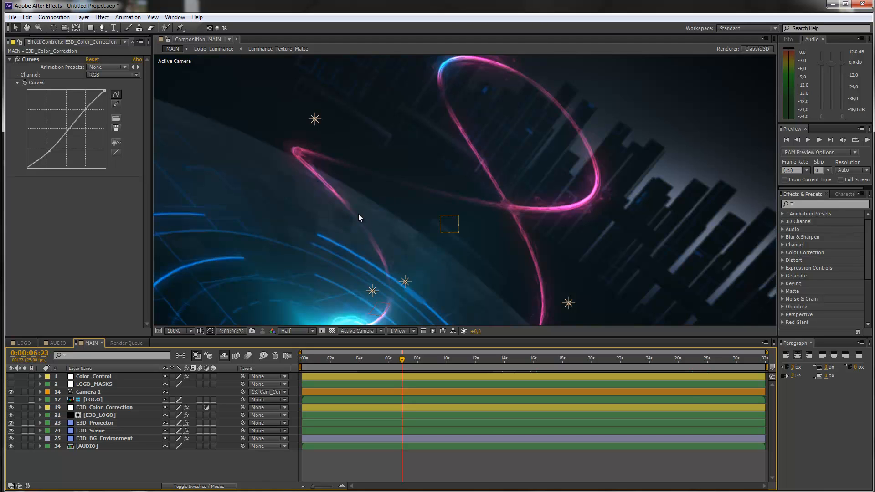
pyautogui.scroll(-2, 358, 214)
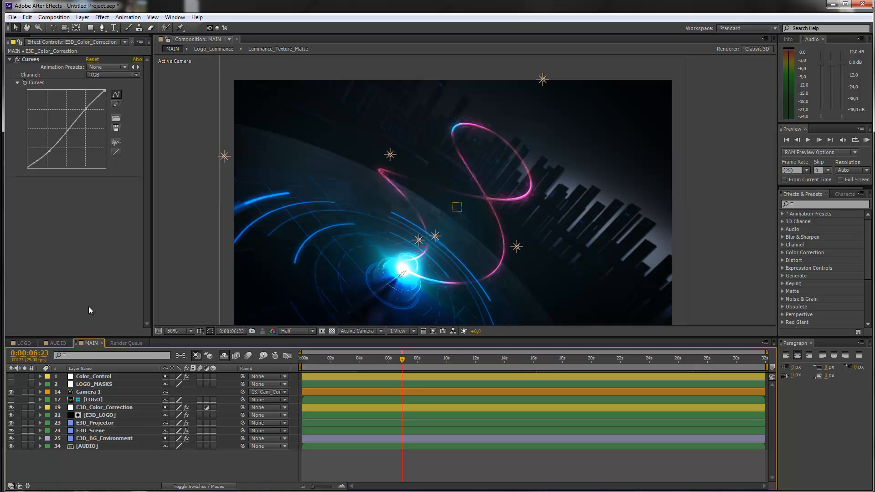
pyautogui.click(89, 393)
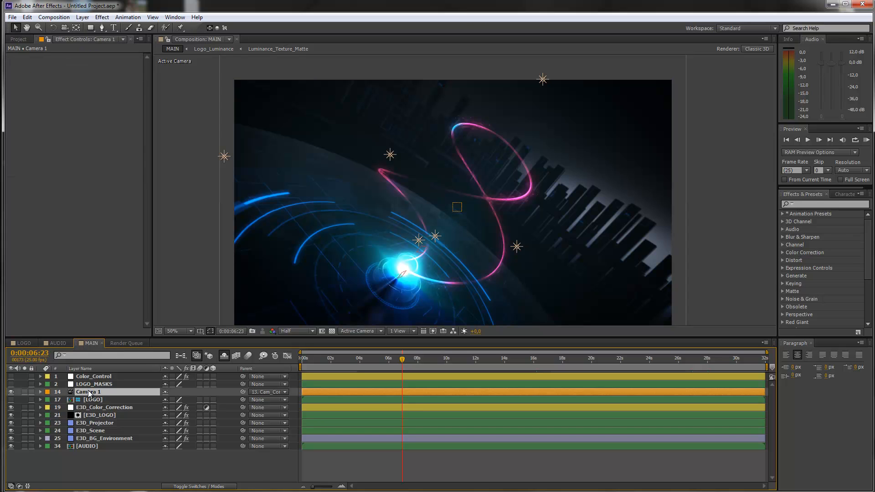
pyautogui.press('a')
pyautogui.press('a')
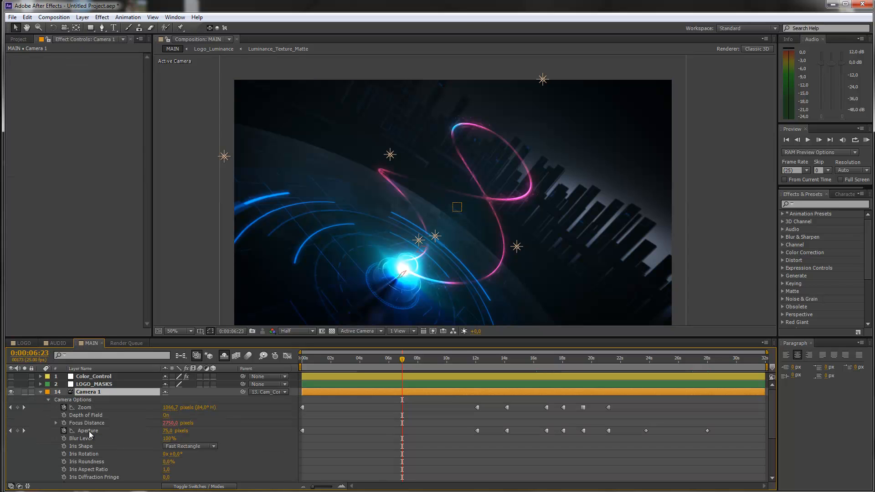
pyautogui.click(166, 415)
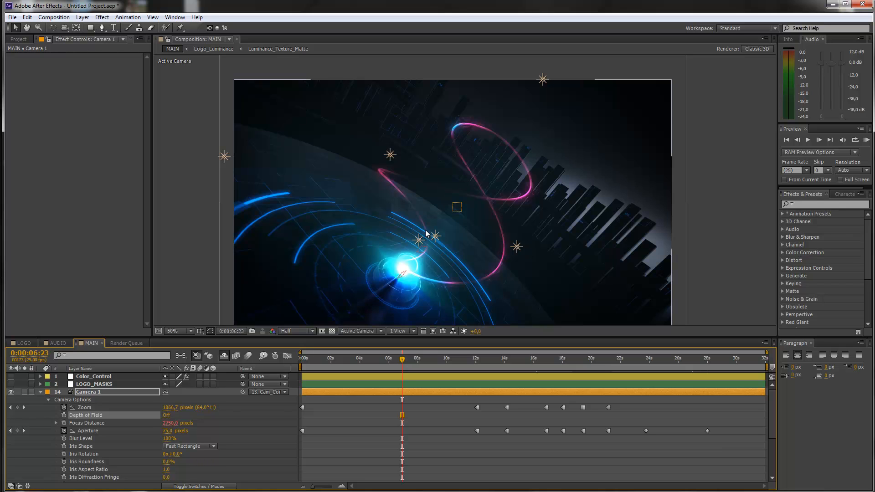
# Go to 0:00:11:05 and turn Camera 1's Depth of Field back on.
pyautogui.press('/')
pyautogui.press(',')
pyautogui.click(464, 360)
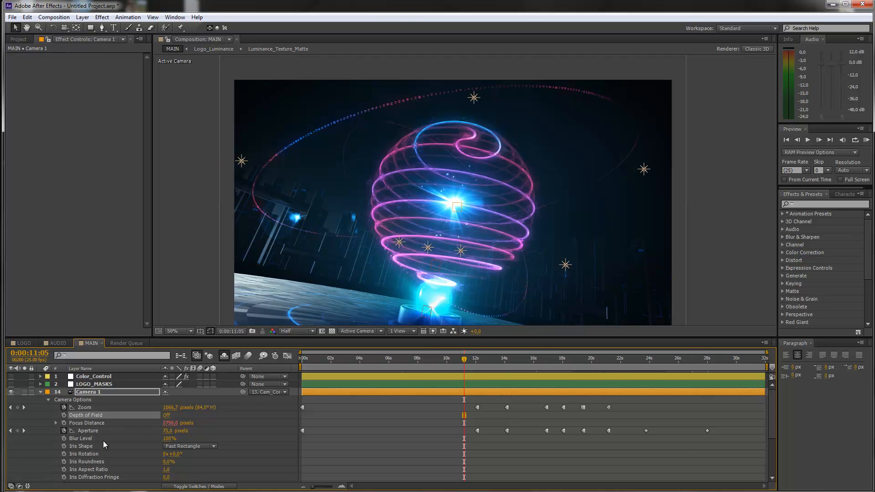
pyautogui.click(166, 415)
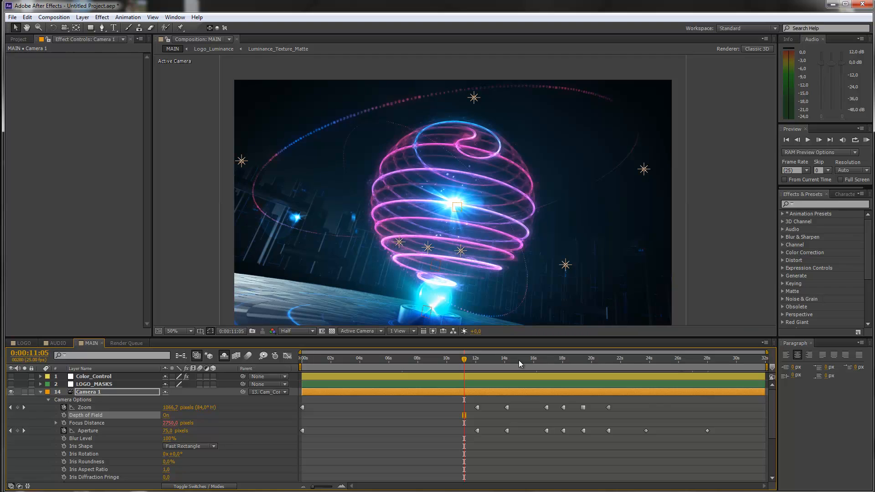
# Check the recolored scene and logo at 0:00:14:24, 0:00:25:11, 0:00:27:05 and 0:00:29:14.
pyautogui.click(518, 360)
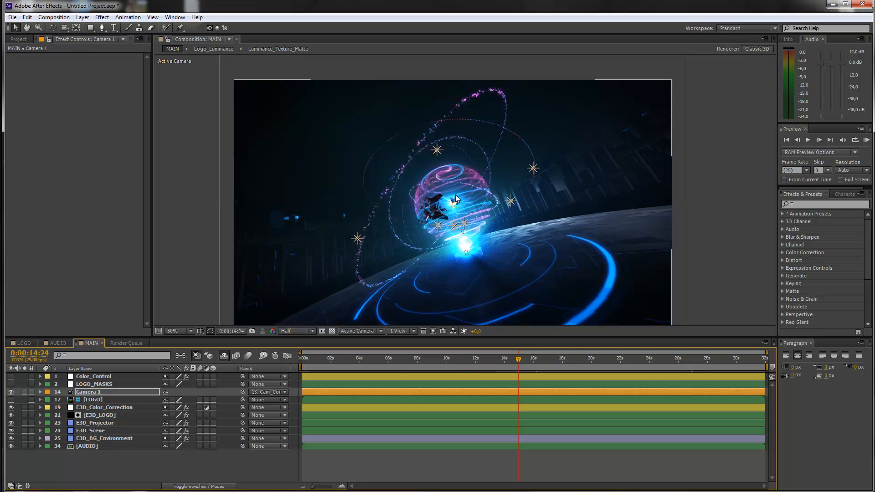
pyautogui.click(669, 362)
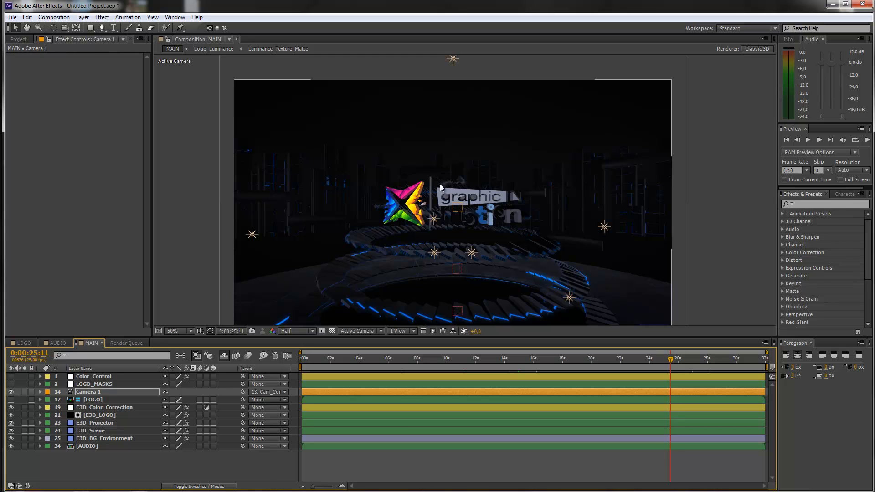
pyautogui.click(695, 362)
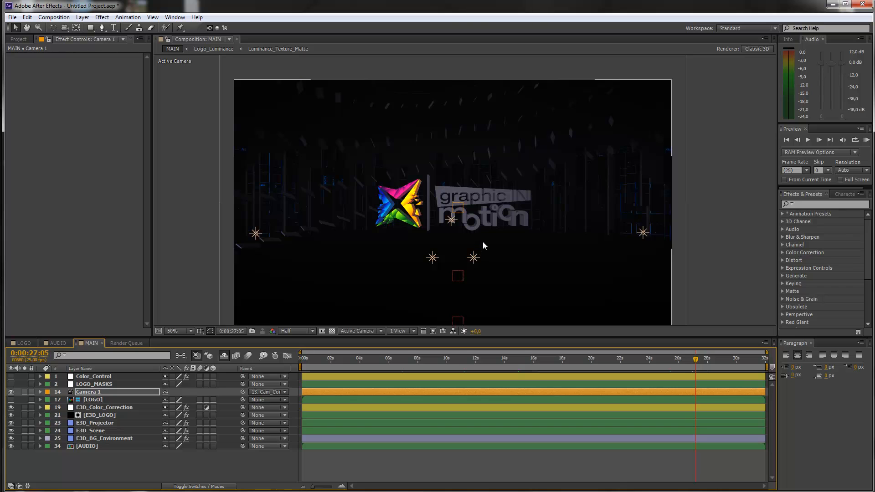
pyautogui.click(729, 361)
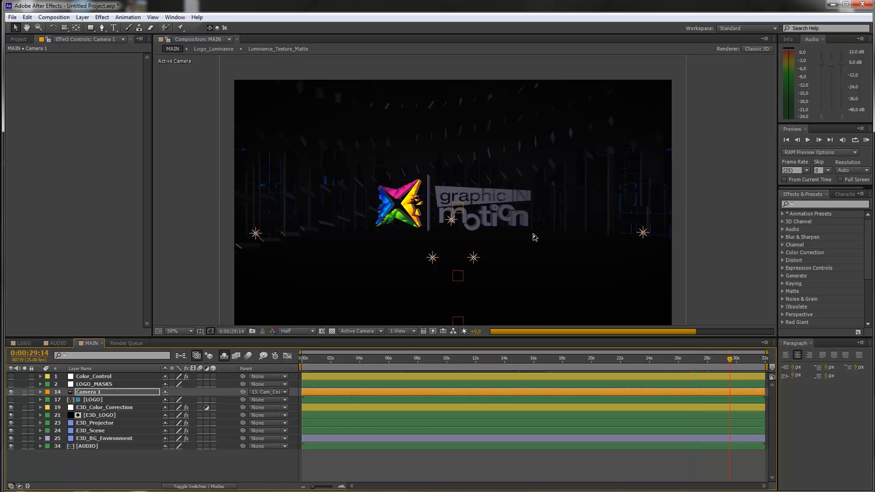